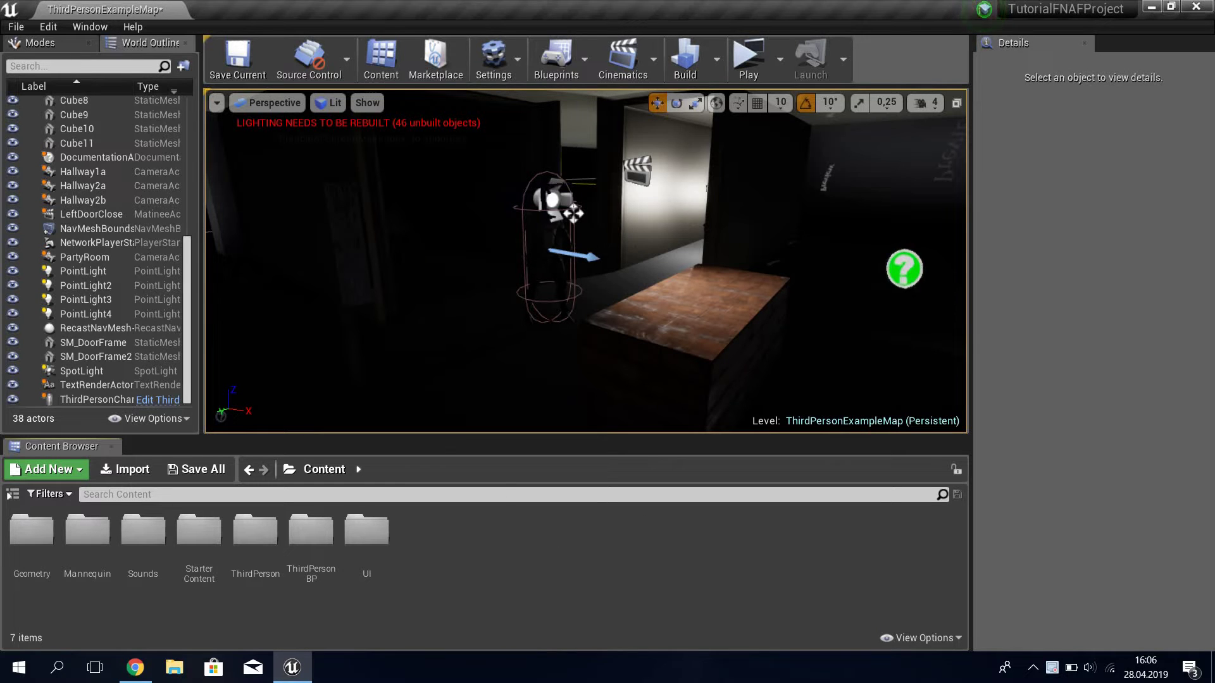
# Step: Fly around the dark level to inspect the hallway, wooden table and lit player character
pyautogui.moveTo(773, 253); pyautogui.dragTo(774, 252, button='right')
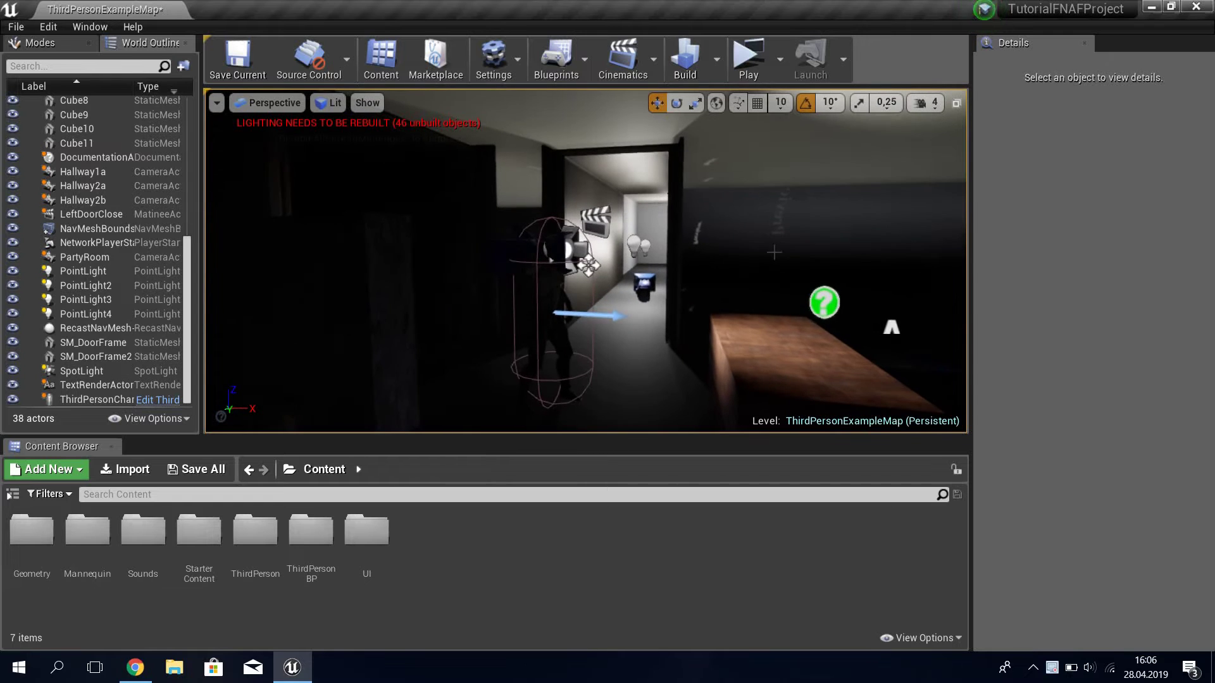
pyautogui.moveTo(588, 266); pyautogui.dragTo(588, 266, button='right')
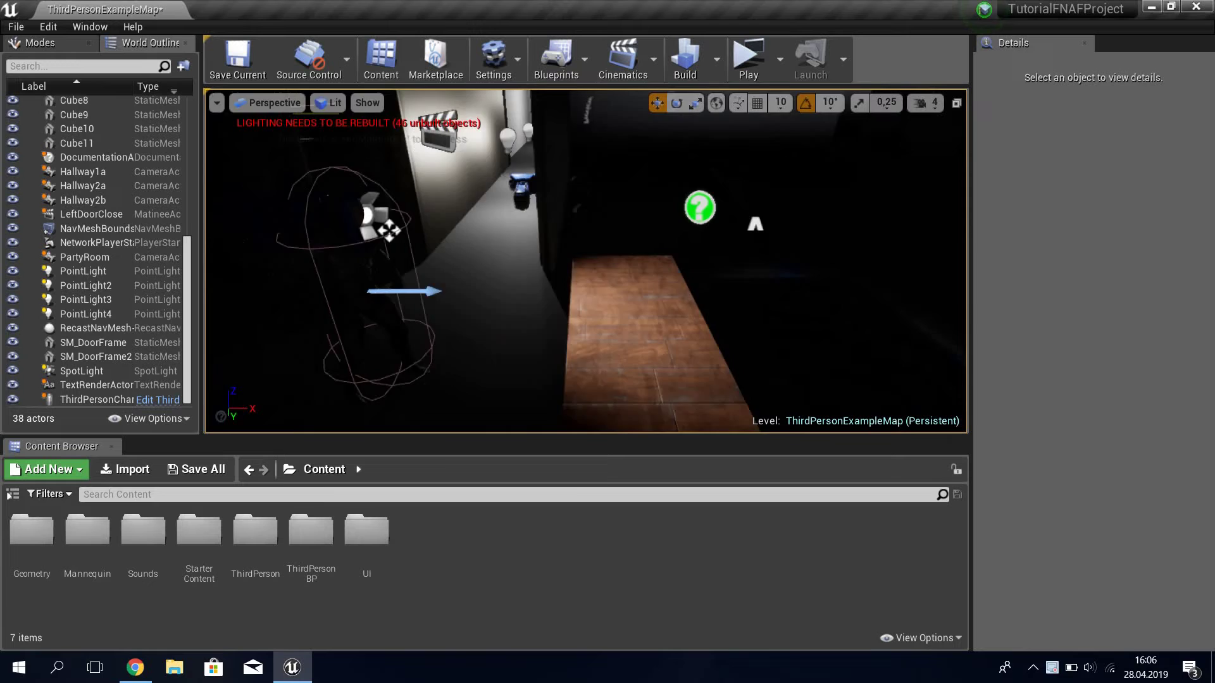
pyautogui.moveTo(699, 272); pyautogui.dragTo(533, 263, button='right')
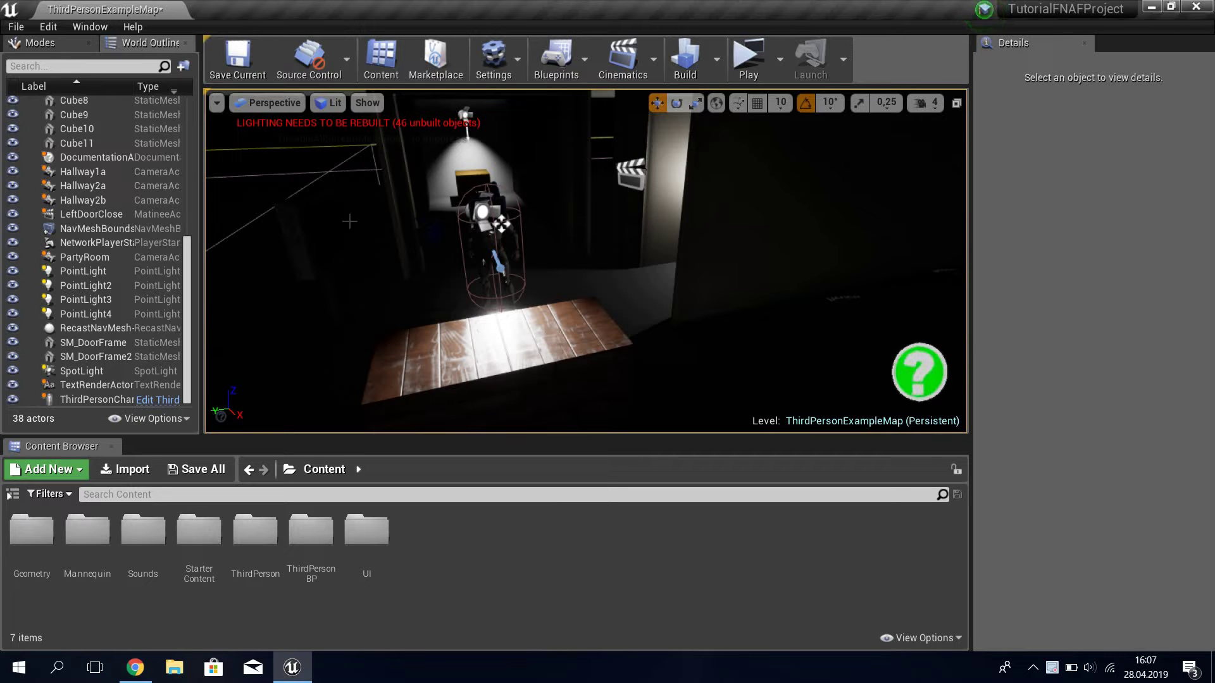
pyautogui.moveTo(500, 225); pyautogui.dragTo(570, 253, button='right')
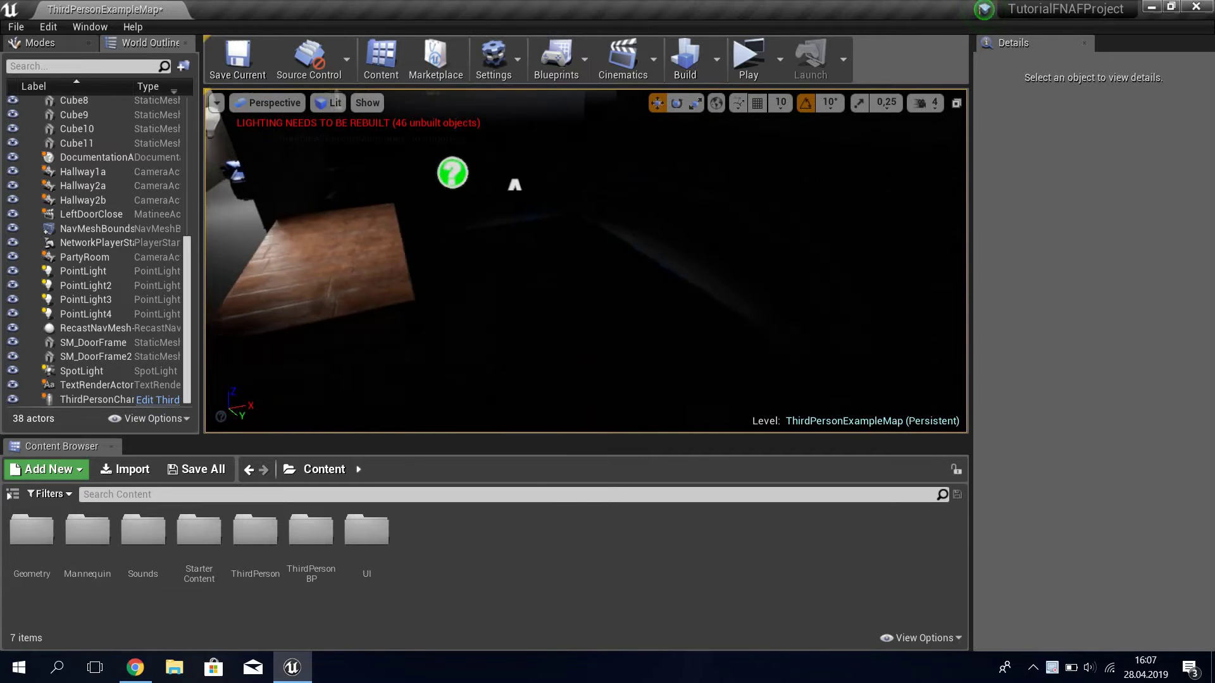
pyautogui.moveTo(510, 320); pyautogui.dragTo(481, 304, button='right')
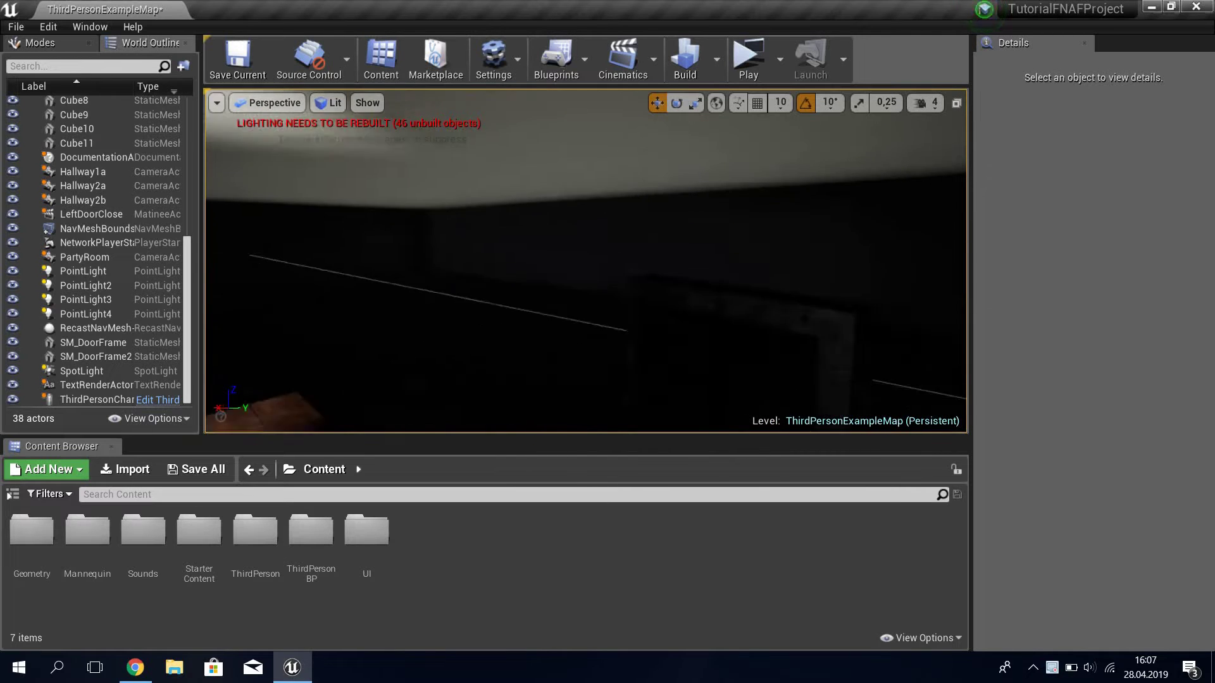
pyautogui.moveTo(651, 322); pyautogui.dragTo(652, 323, button='right')
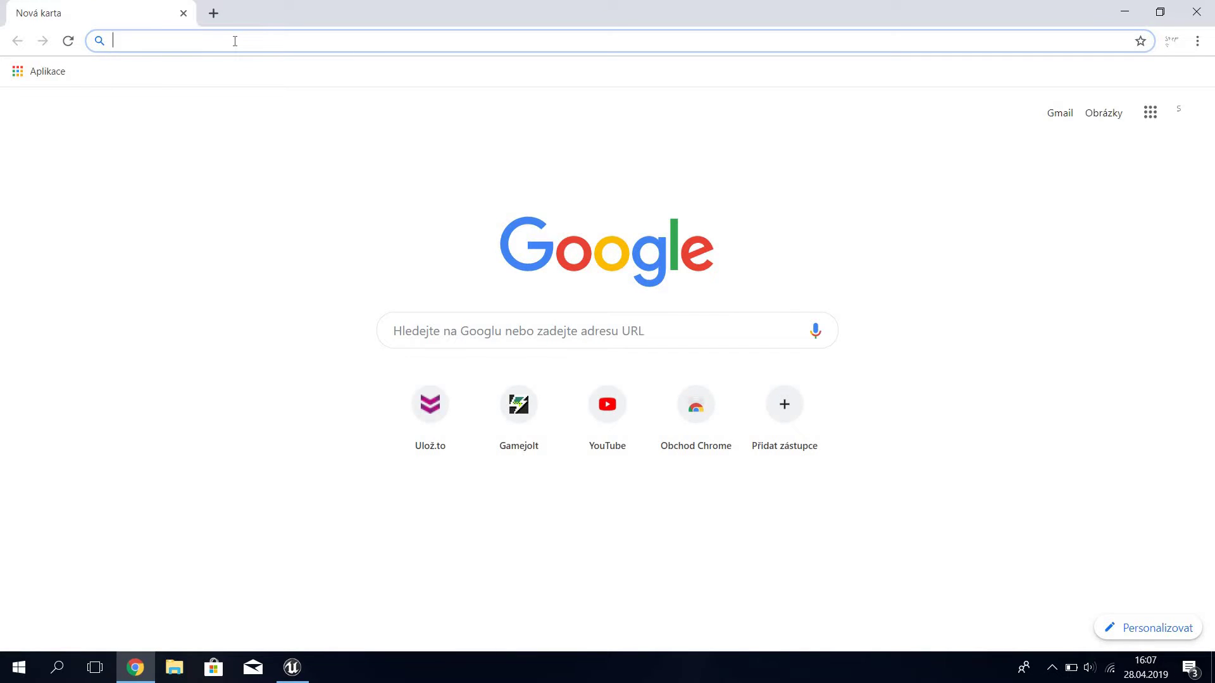
# Step: Search 'audacity' and reach the Audacity download page on audacityteam.org
pyautogui.write('audacityteam.org')
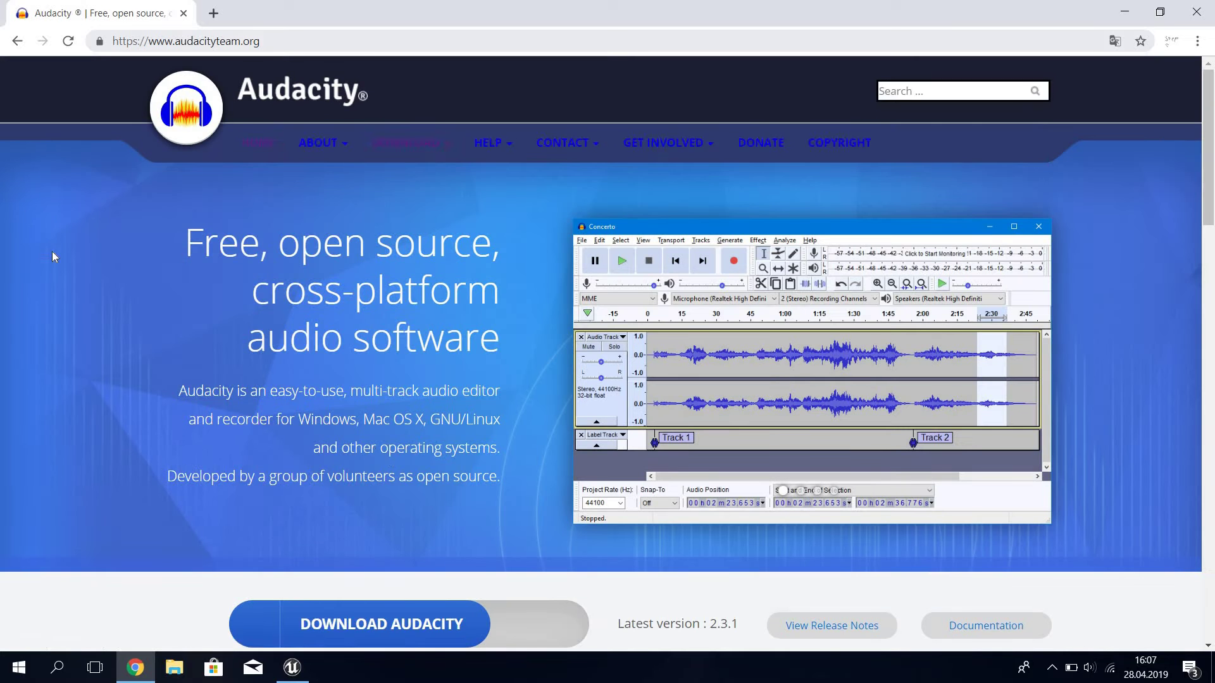
pyautogui.scroll(-1, 380, 450)
pyautogui.scroll(-1, 380, 450)
pyautogui.click(379, 466)
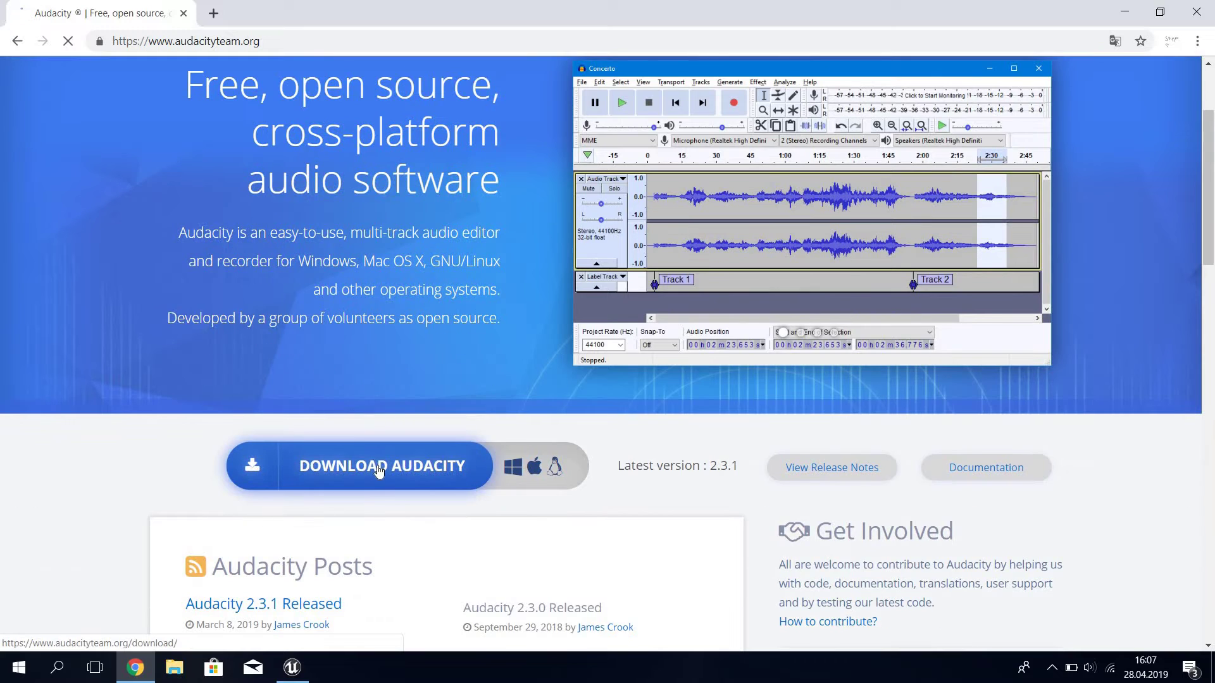
pyautogui.scroll(-2, 269, 235)
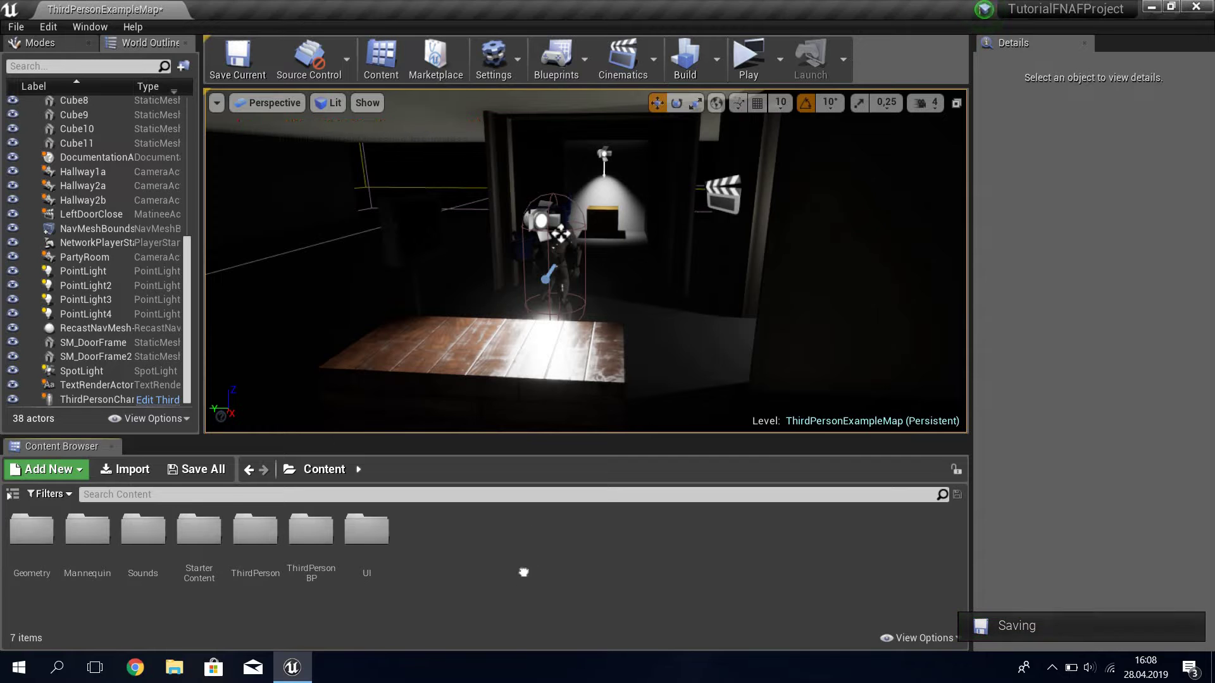
# Step: After a last look down the hallway, search Windows for 'auda' to launch Audacity
pyautogui.moveTo(585, 259); pyautogui.dragTo(506, 259, button='right')
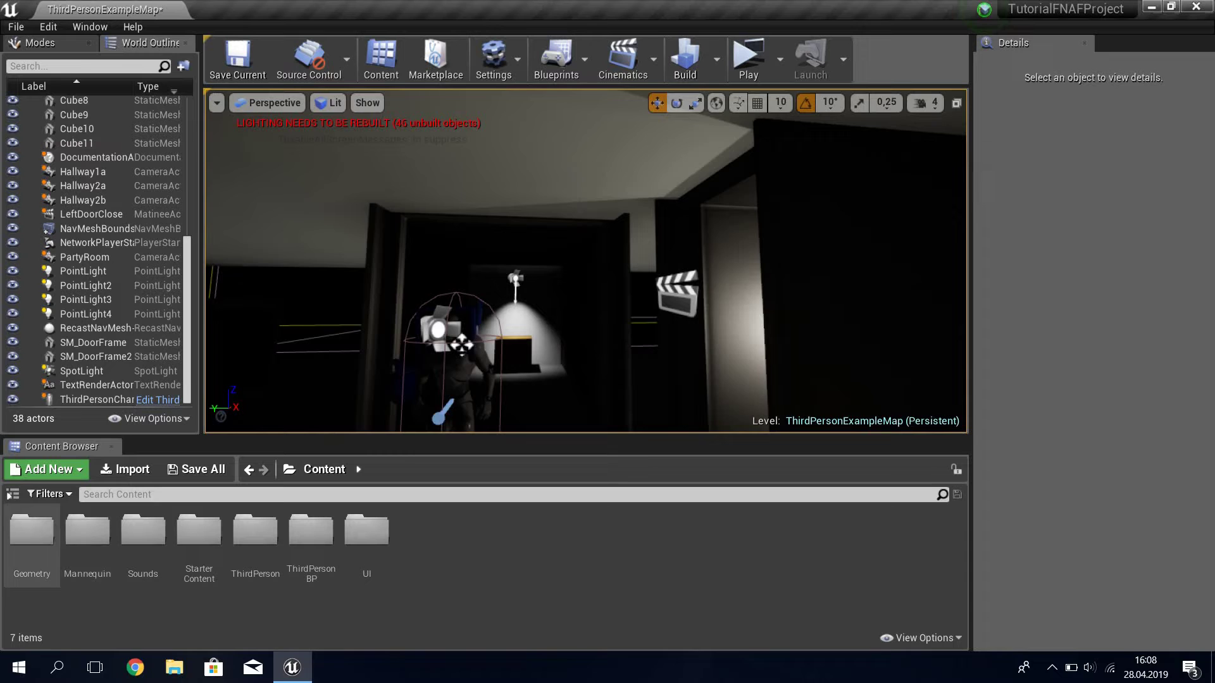
pyautogui.moveTo(585, 259); pyautogui.dragTo(570, 297, button='right')
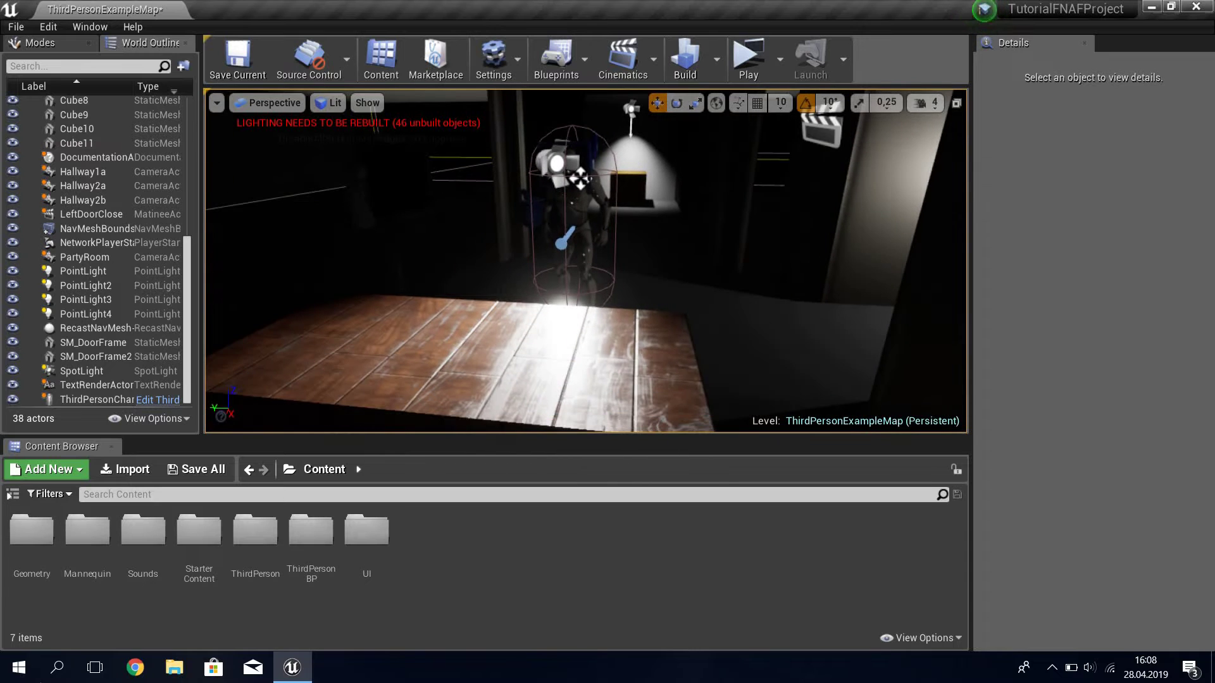
pyautogui.click(57, 668)
pyautogui.write('auda')
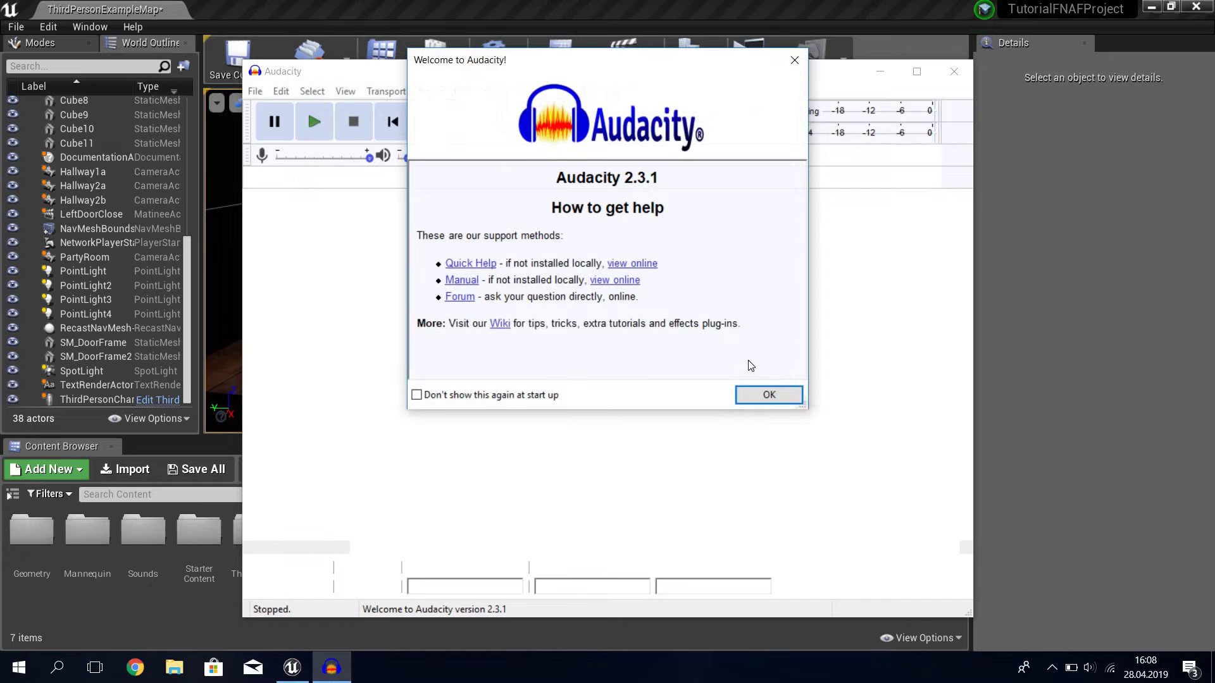
# Step: Record a short spoken clip and play it back with the system volume raised
pyautogui.click(756, 393)
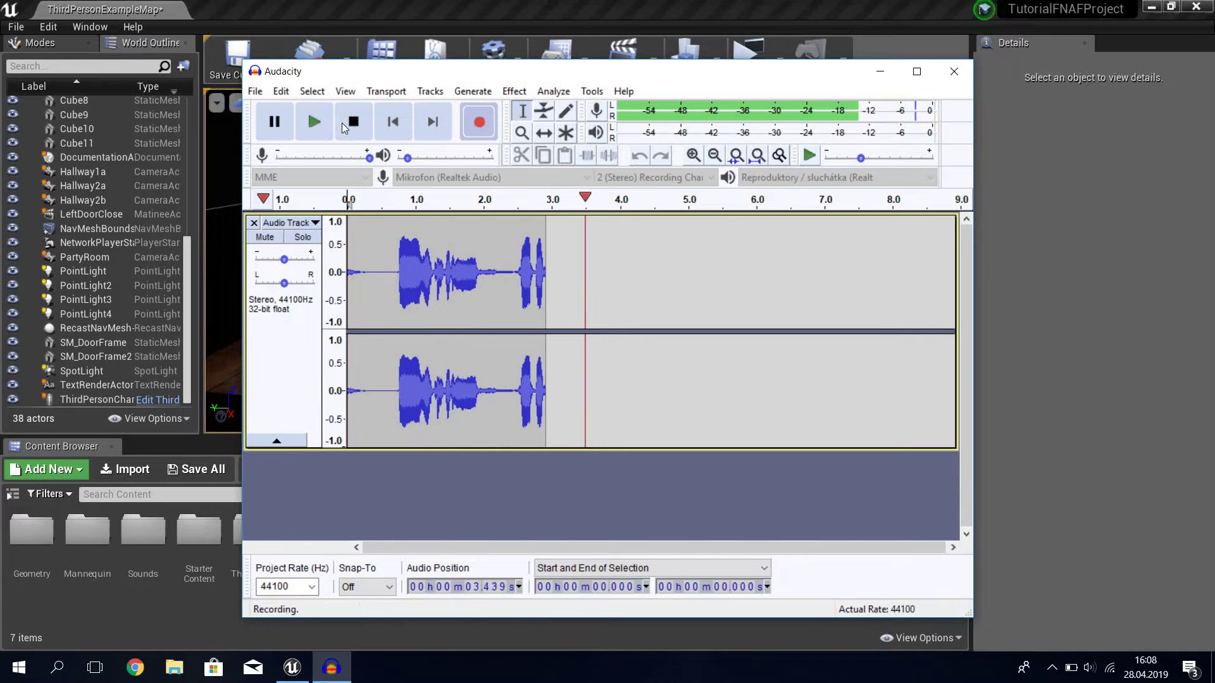
pyautogui.click(355, 122)
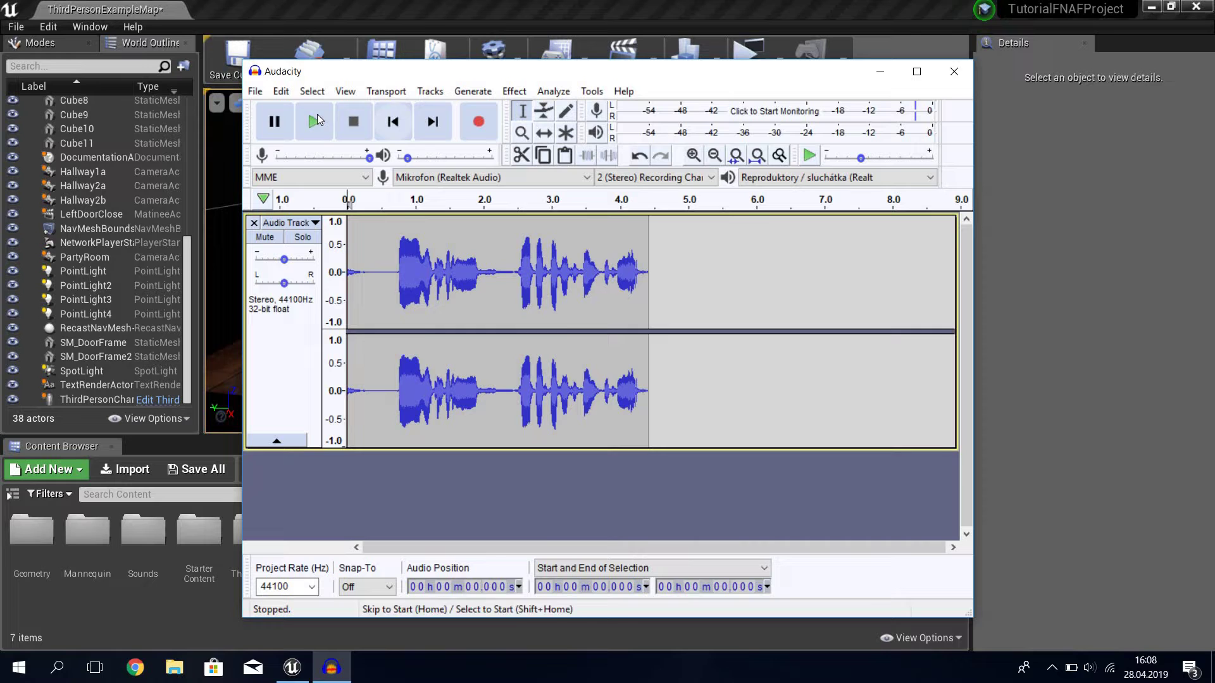
pyautogui.press('space')
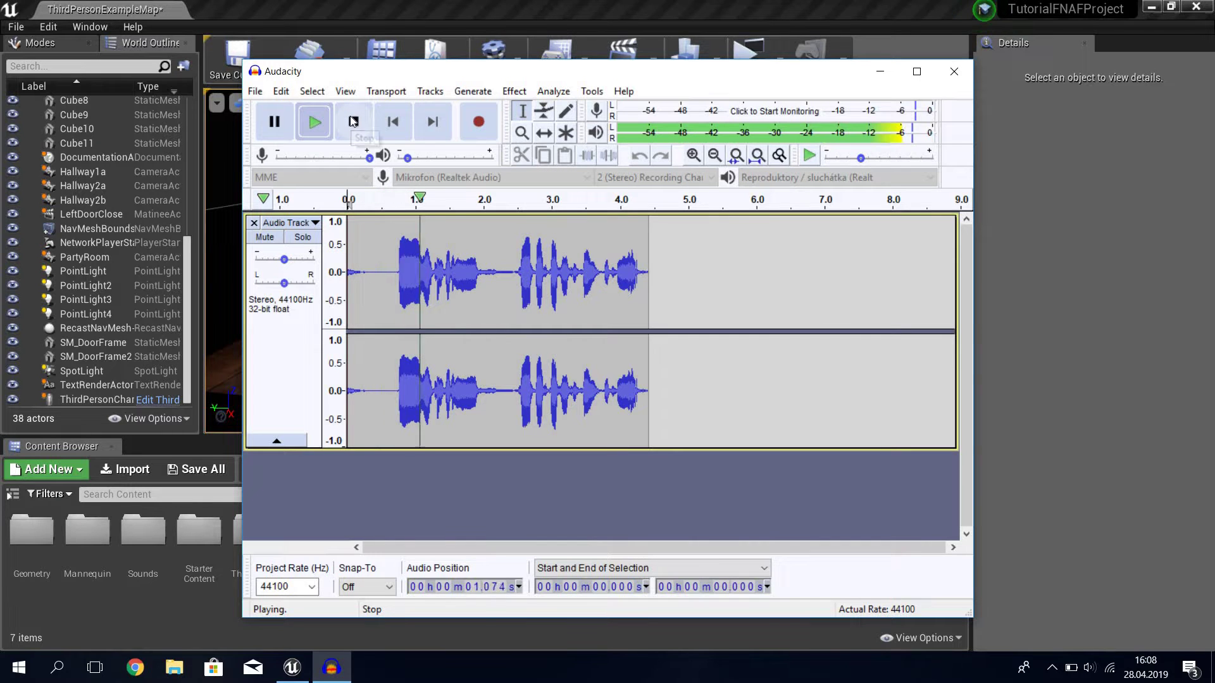
pyautogui.press('XF86AudioLowerVolume')
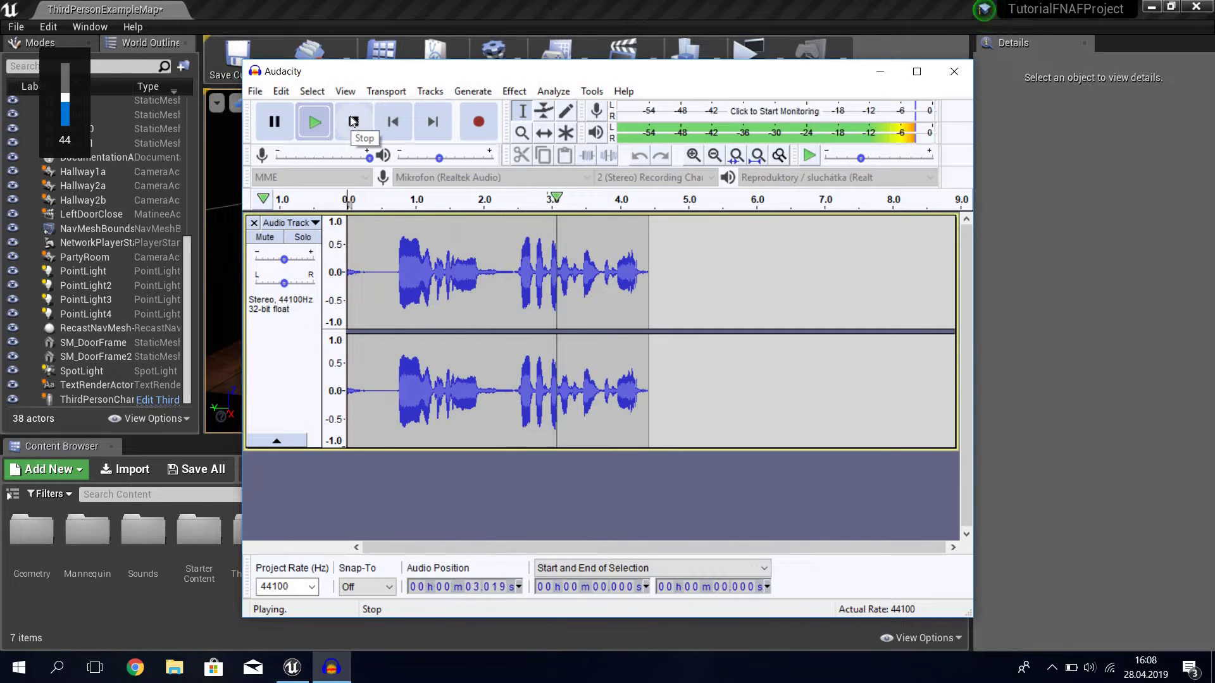
pyautogui.press('XF86AudioRaiseVolume')
pyautogui.press('XF86AudioRaiseVolume')
pyautogui.press('XF86AudioRaiseVolume')
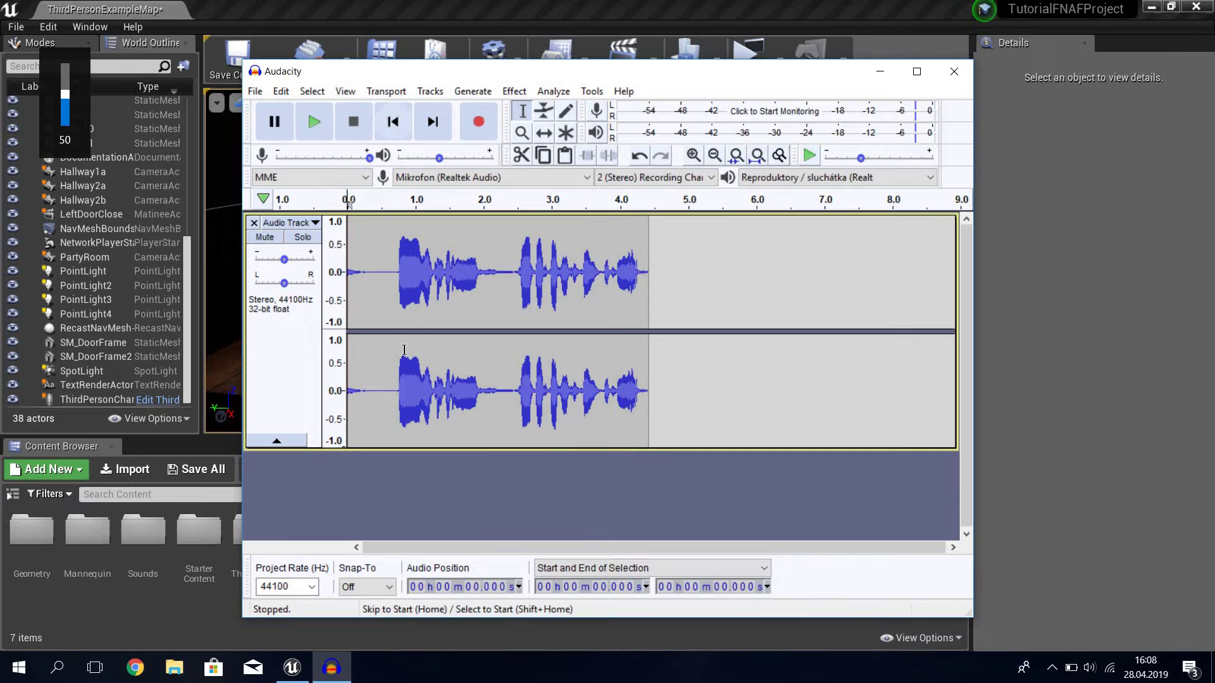
# Step: Select stretches of the recorded speech to find where it starts and ends
pyautogui.moveTo(370, 278)
pyautogui.mouseDown()
pyautogui.moveTo(681, 272)
pyautogui.moveTo(347, 272)
pyautogui.mouseUp()
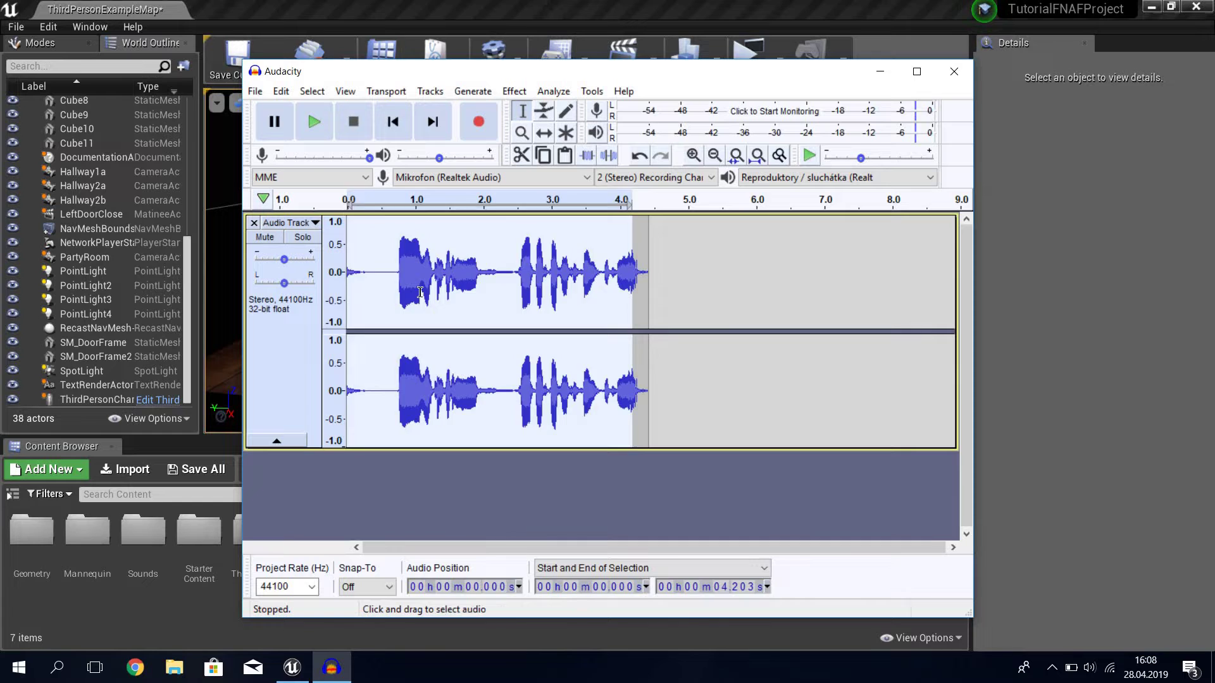
pyautogui.click(703, 302)
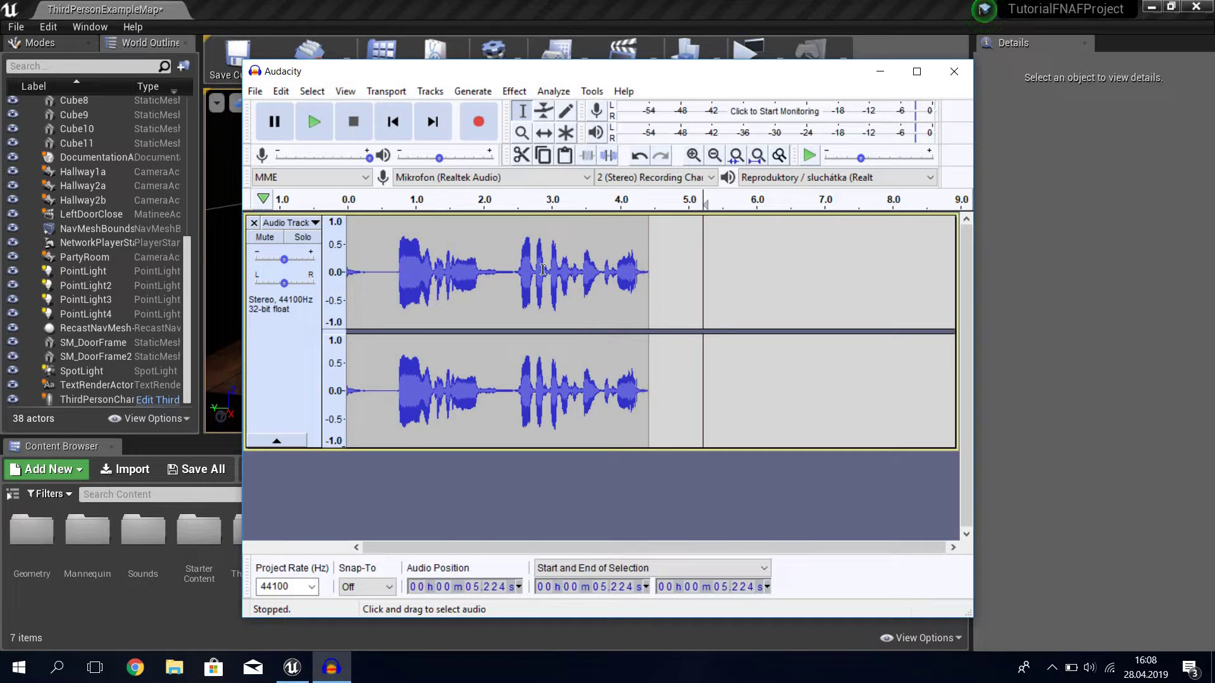
pyautogui.moveTo(391, 272)
pyautogui.mouseDown()
pyautogui.moveTo(644, 272)
pyautogui.moveTo(522, 274)
pyautogui.mouseUp()
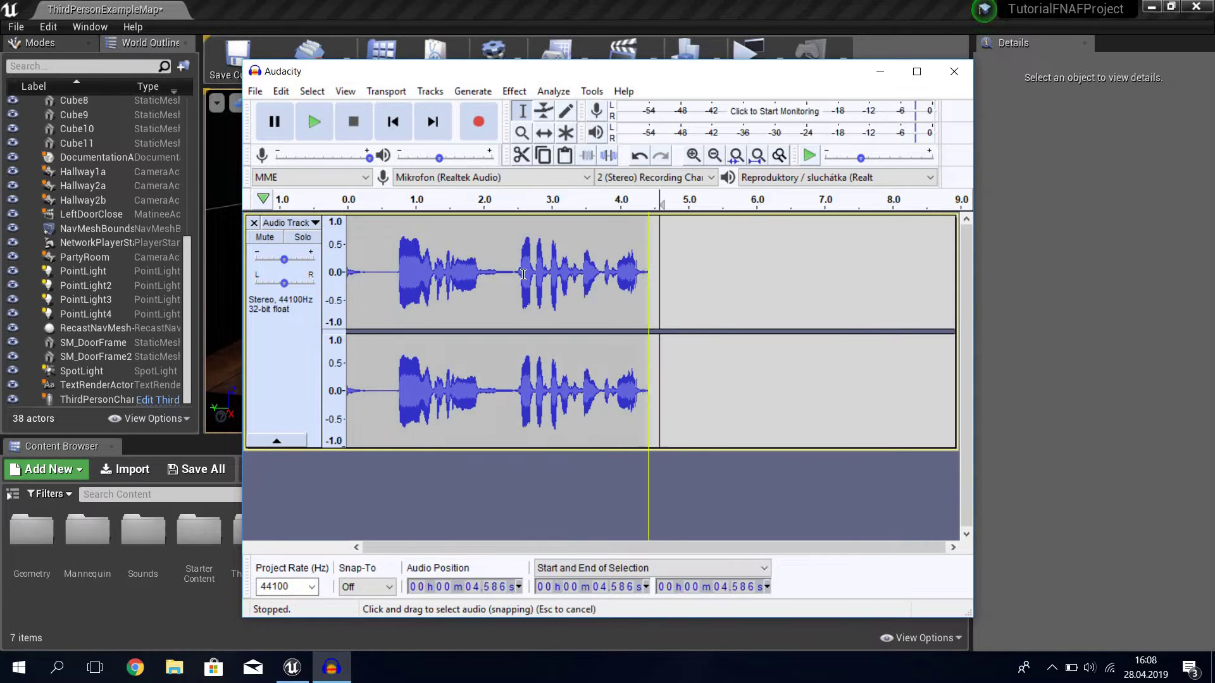
pyautogui.moveTo(646, 273); pyautogui.dragTo(389, 272)
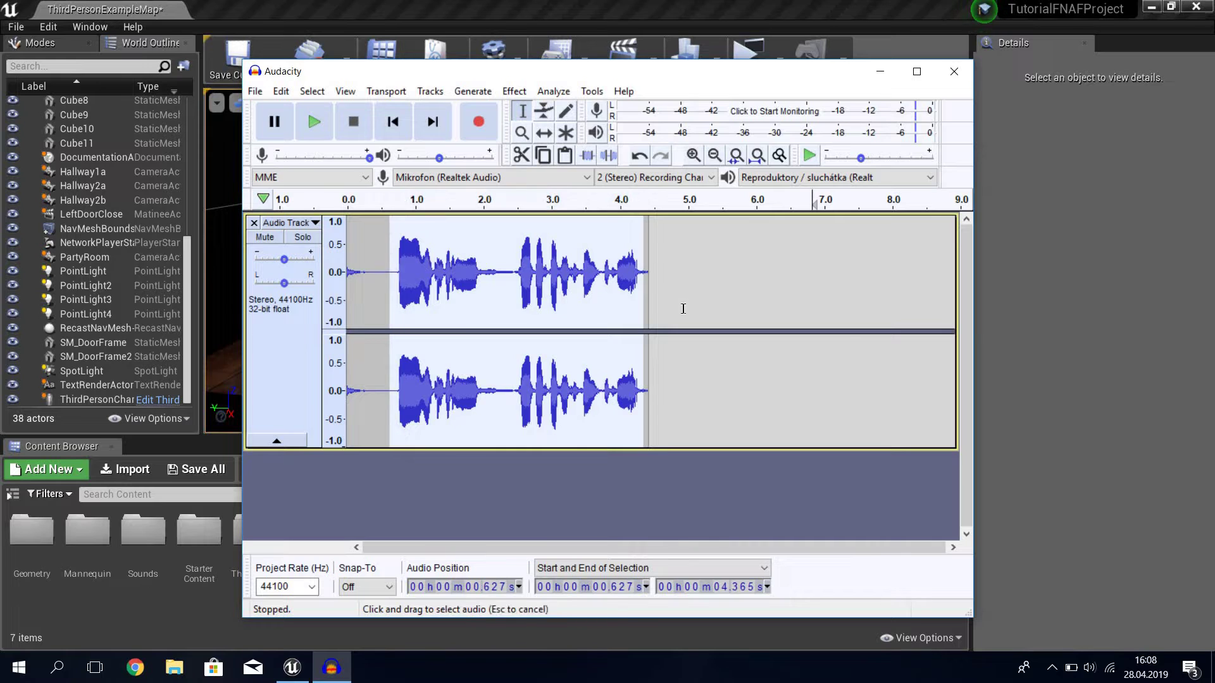
pyautogui.click(812, 304)
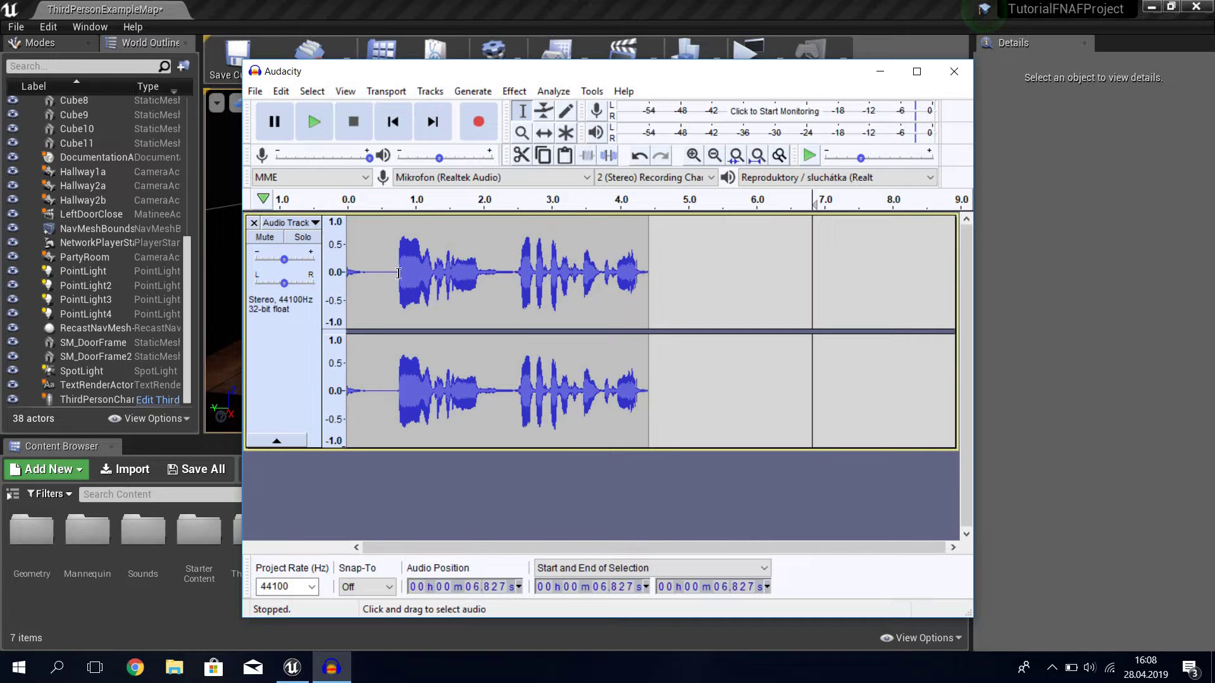
# Step: Select the quiet lead-in up to 0.650 s and play it back
pyautogui.moveTo(397, 272); pyautogui.dragTo(369, 272)
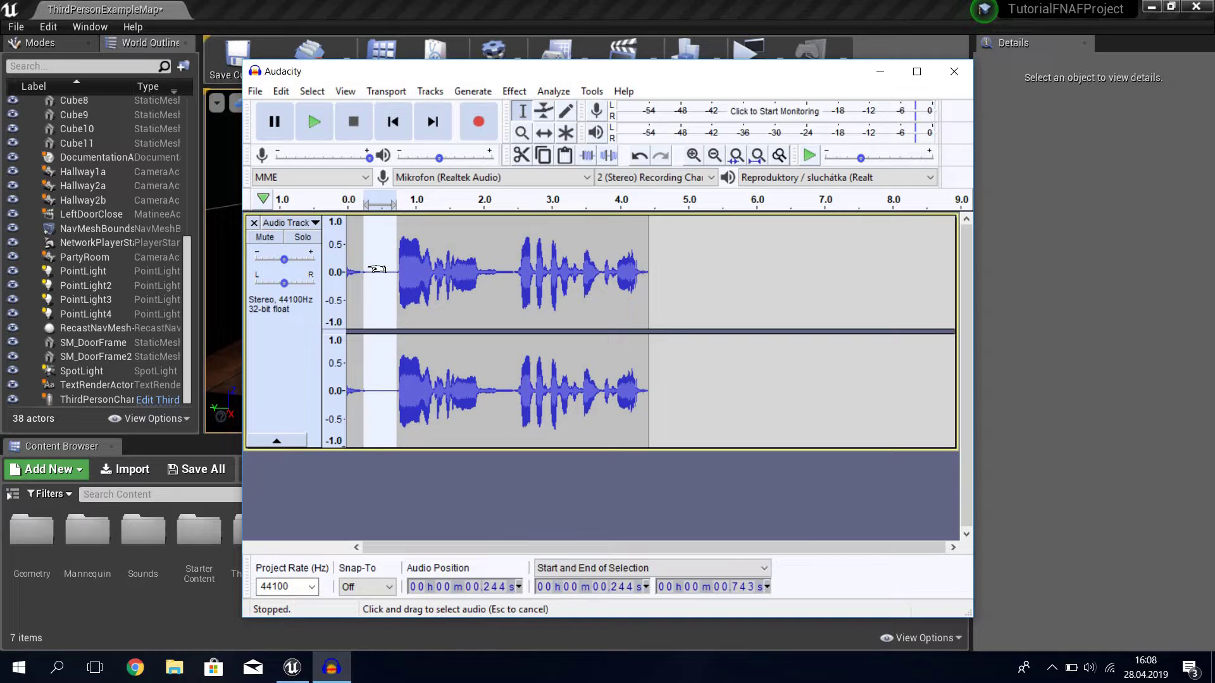
pyautogui.click(316, 128)
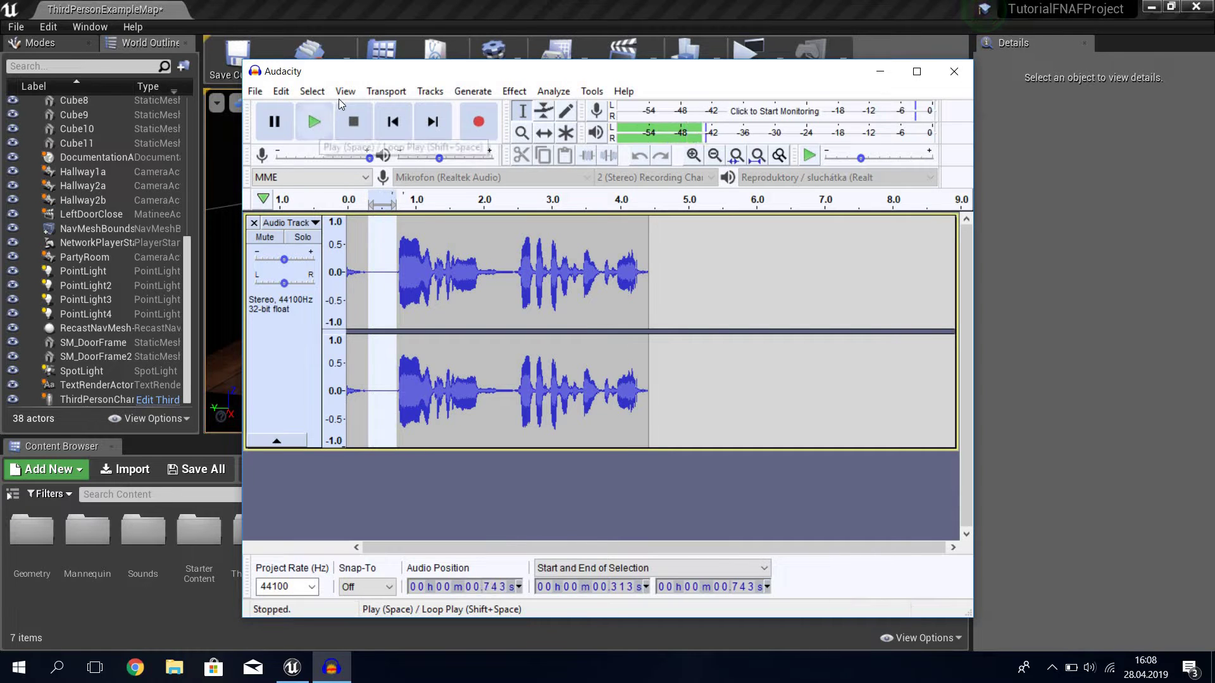
pyautogui.click(316, 121)
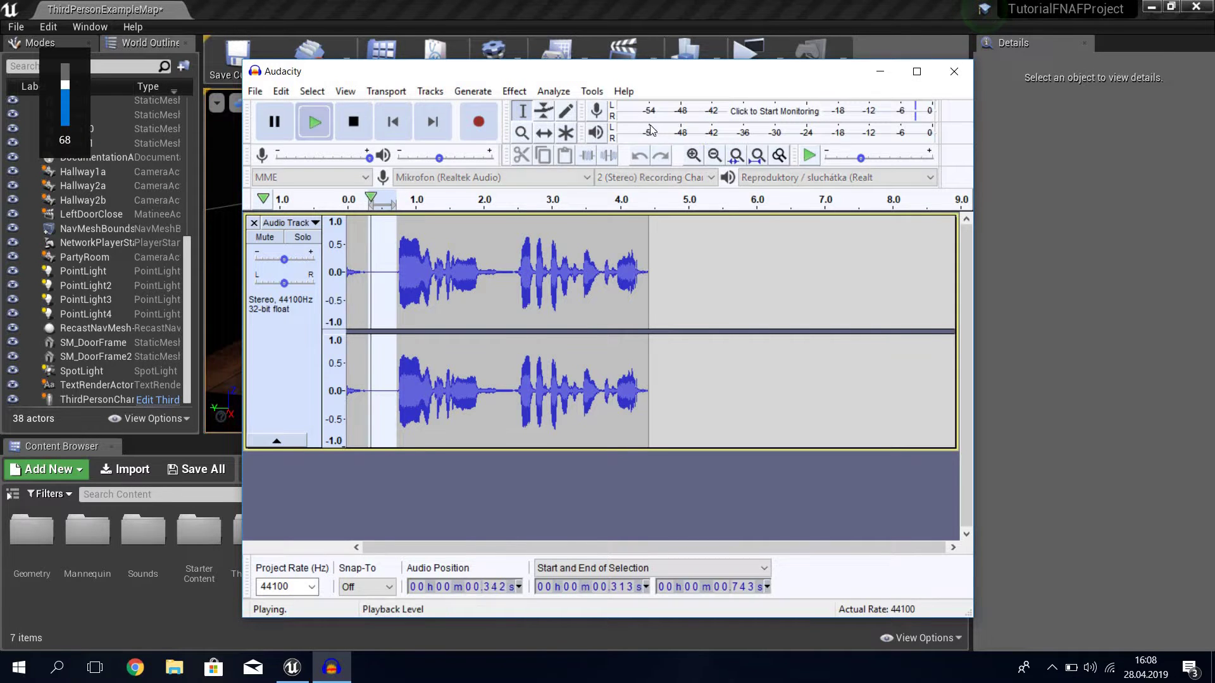
pyautogui.click(391, 272)
pyautogui.hotkey('shift', 'Home')
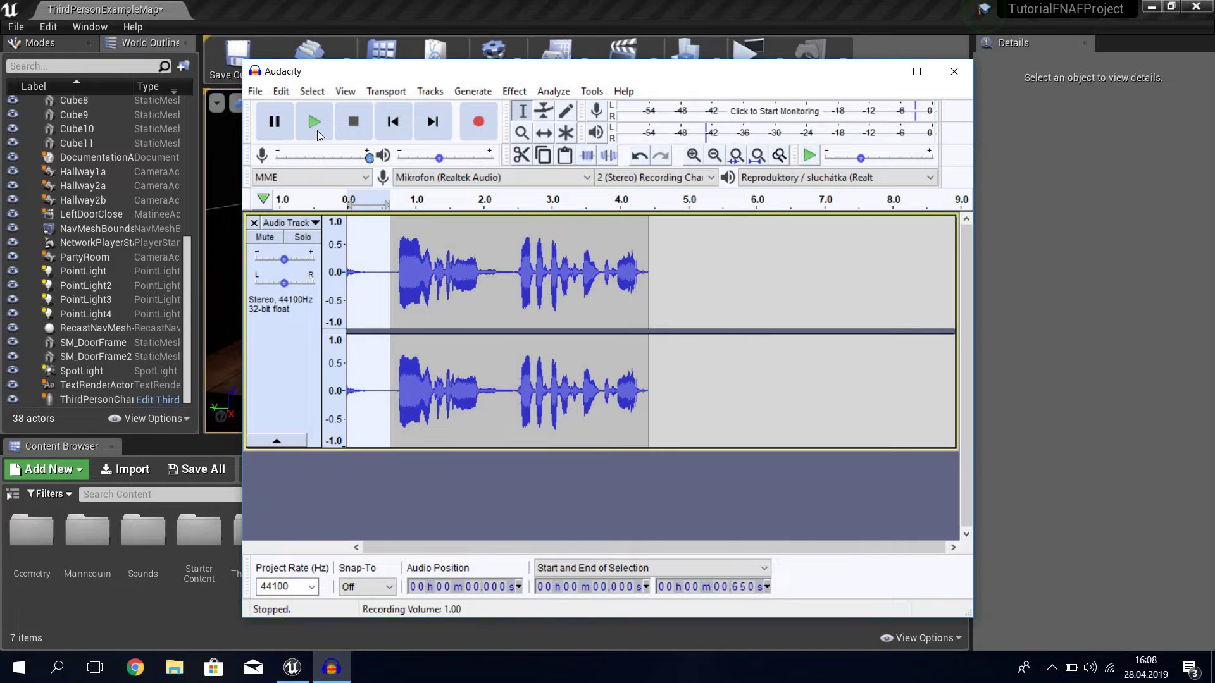
pyautogui.click(317, 130)
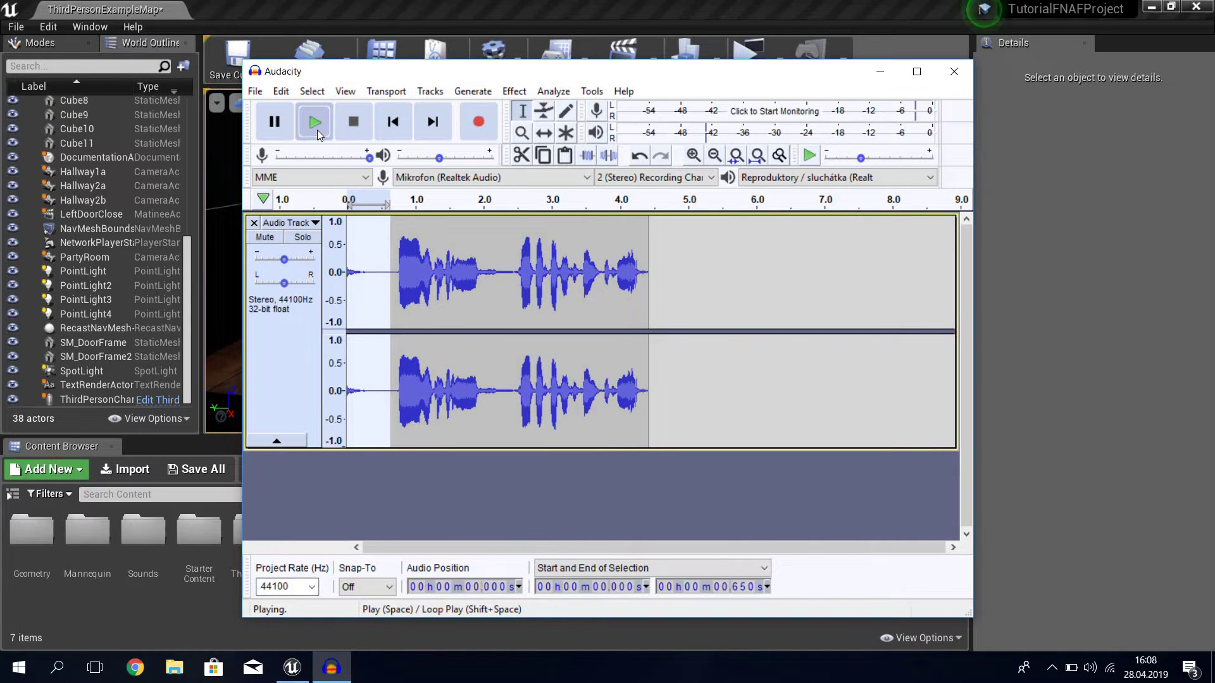
# Step: Get a noise profile from the quiet opening, then apply Noise Reduction to the whole clip
pyautogui.click(513, 91)
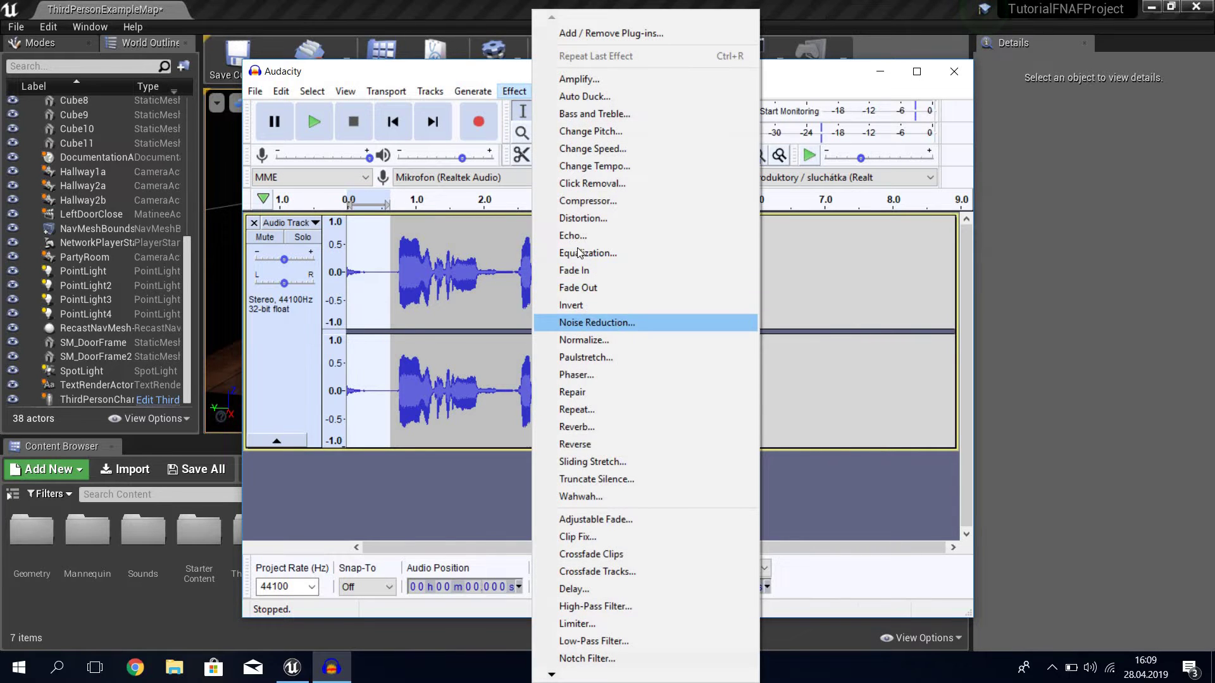
pyautogui.click(596, 322)
pyautogui.click(606, 267)
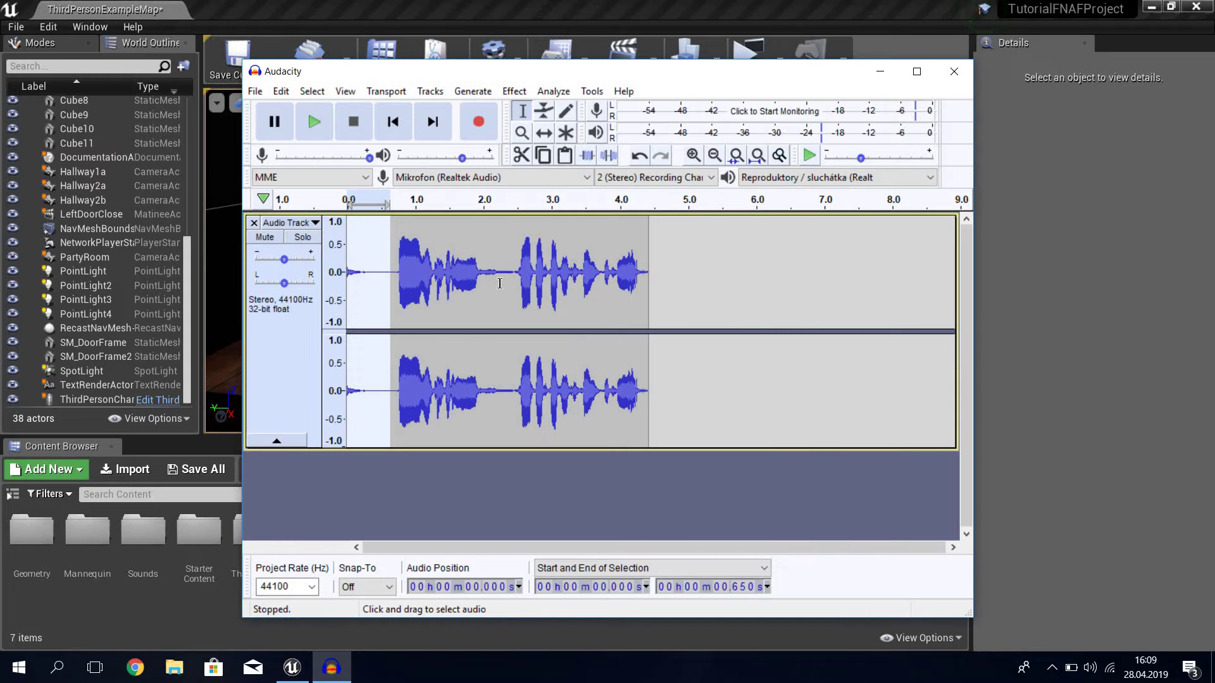
pyautogui.hotkey('ctrl', 'a')
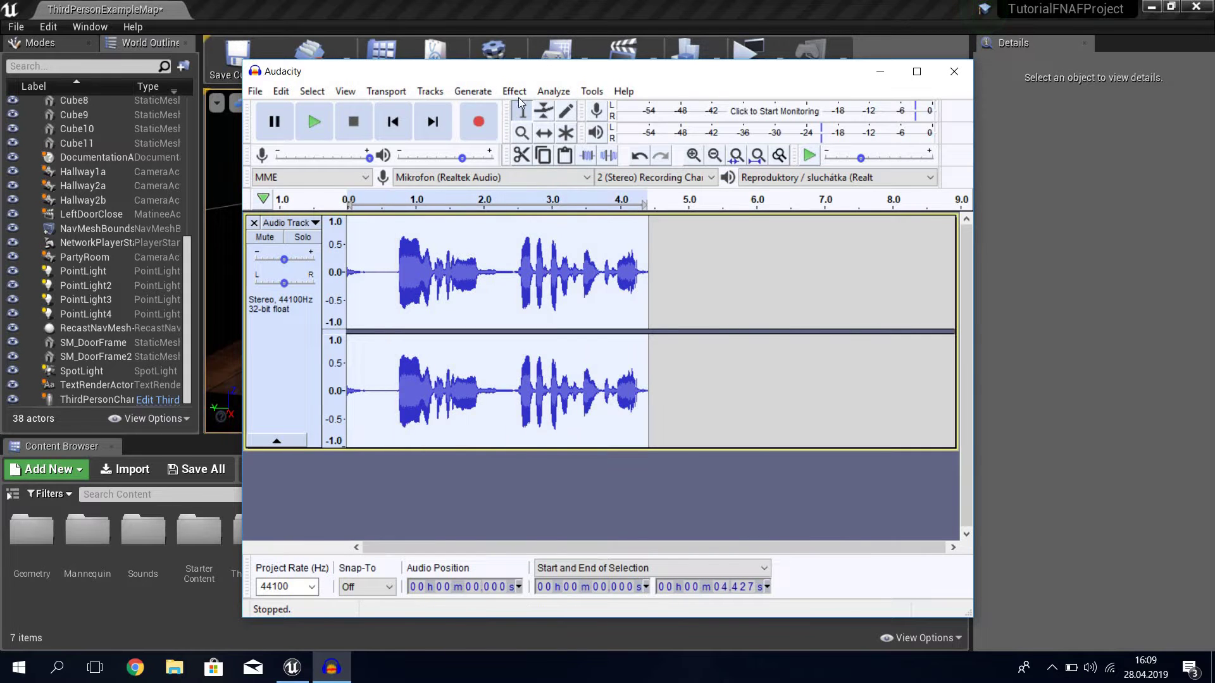
pyautogui.click(516, 92)
pyautogui.click(613, 324)
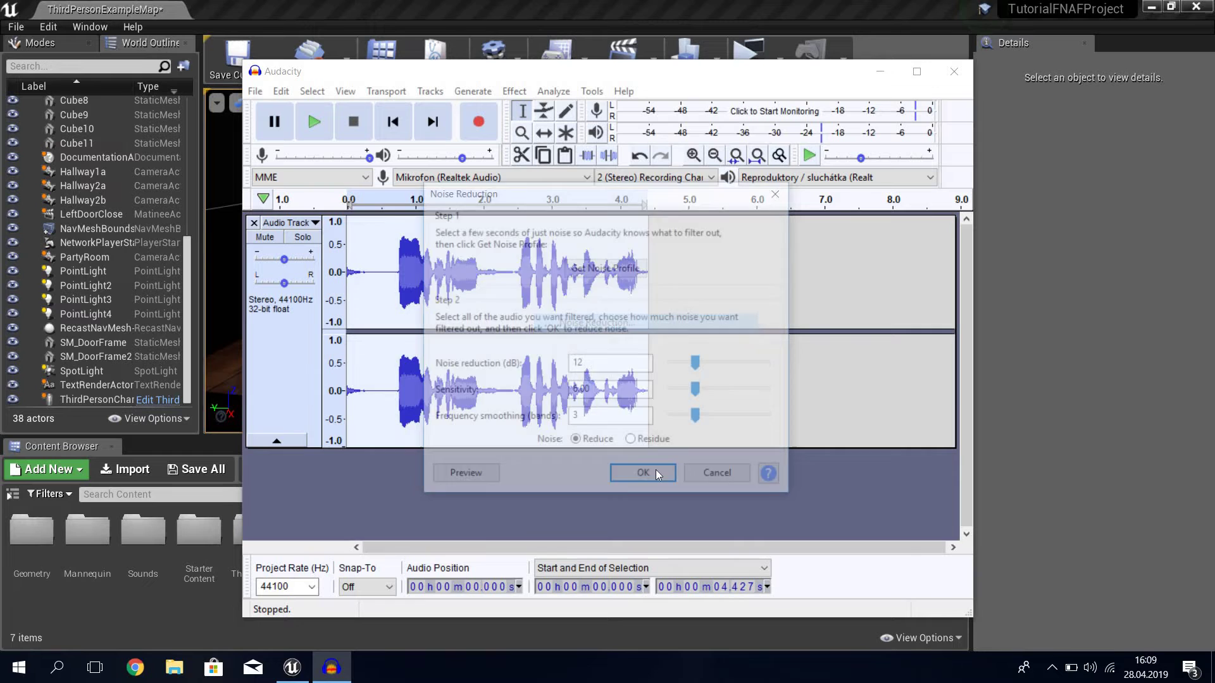
pyautogui.click(657, 474)
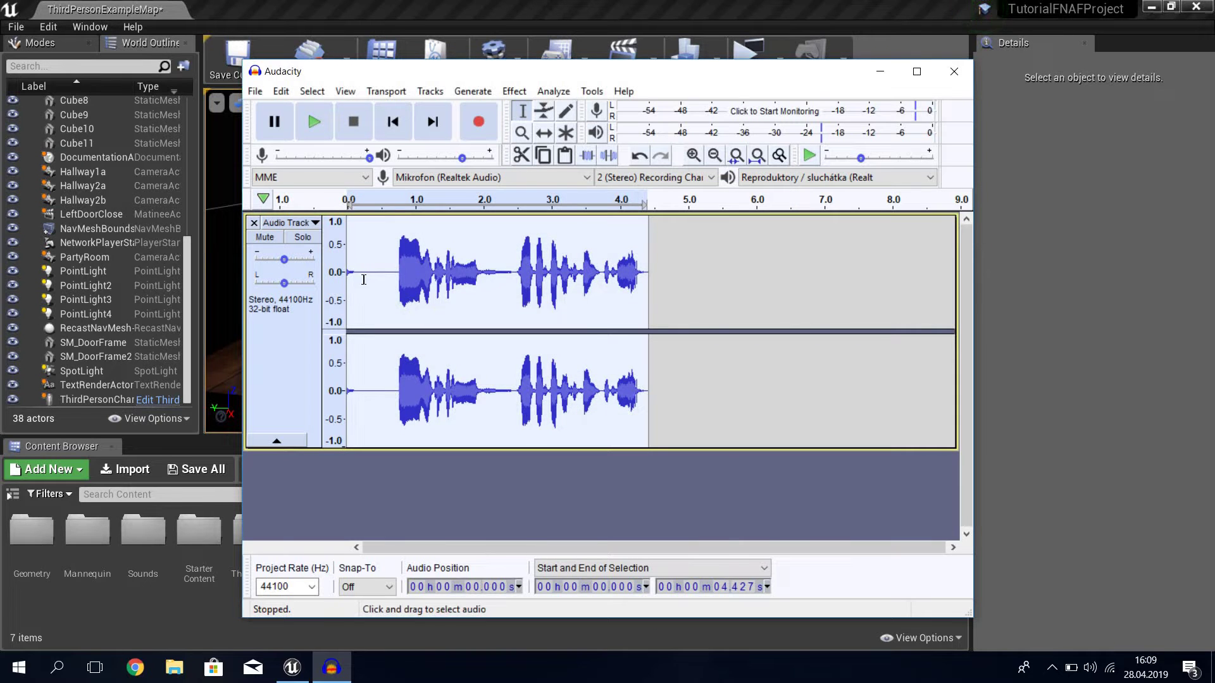
# Step: Delete the silent lead-in and listen to the pause between the two phrases
pyautogui.moveTo(364, 280); pyautogui.dragTo(348, 280)
pyautogui.press('Delete')
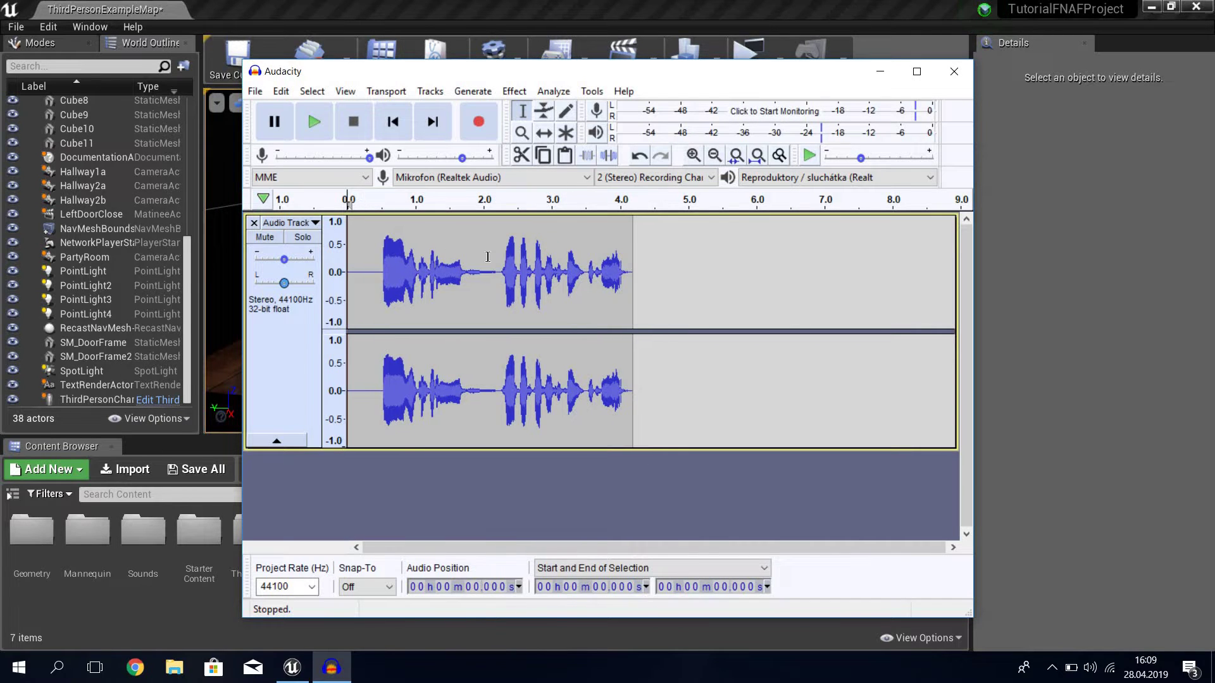
pyautogui.moveTo(474, 259); pyautogui.dragTo(498, 260)
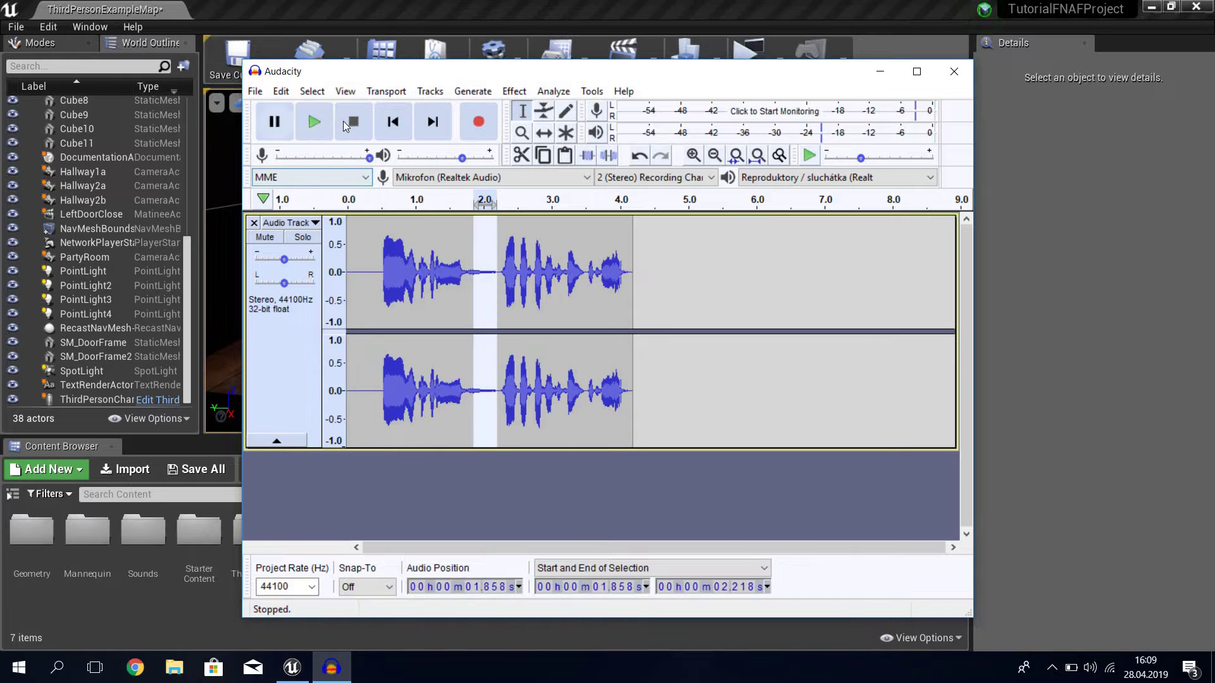
pyautogui.press('space')
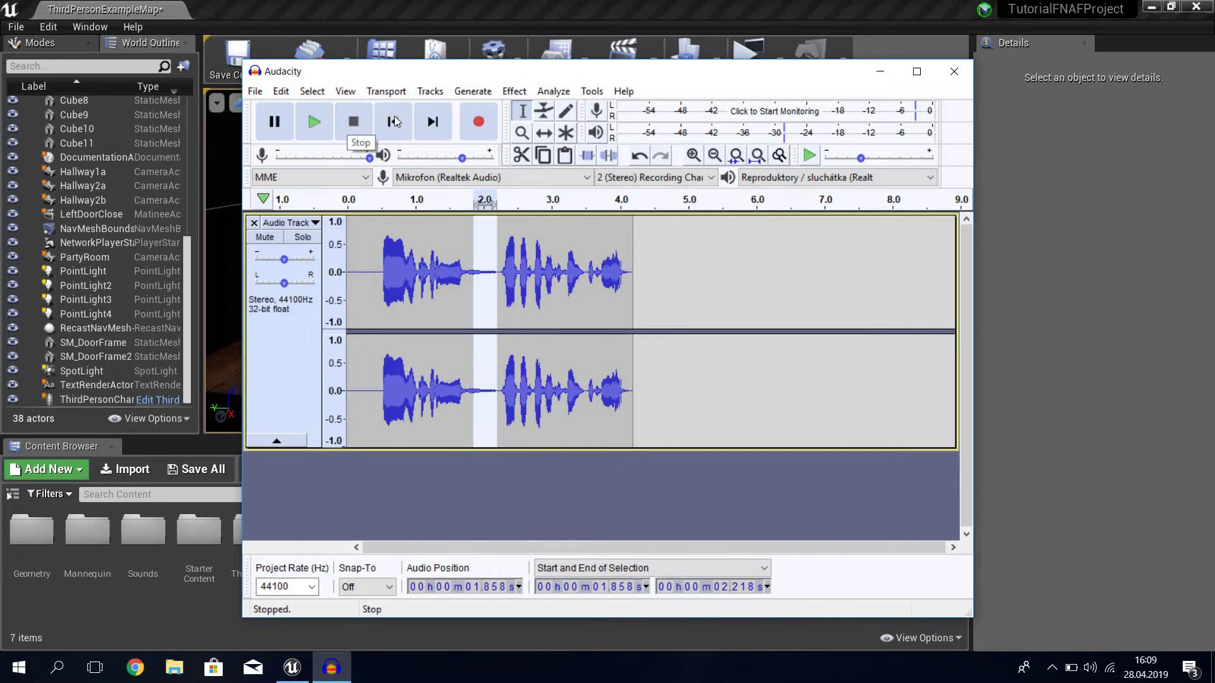
pyautogui.click(394, 121)
pyautogui.click(306, 112)
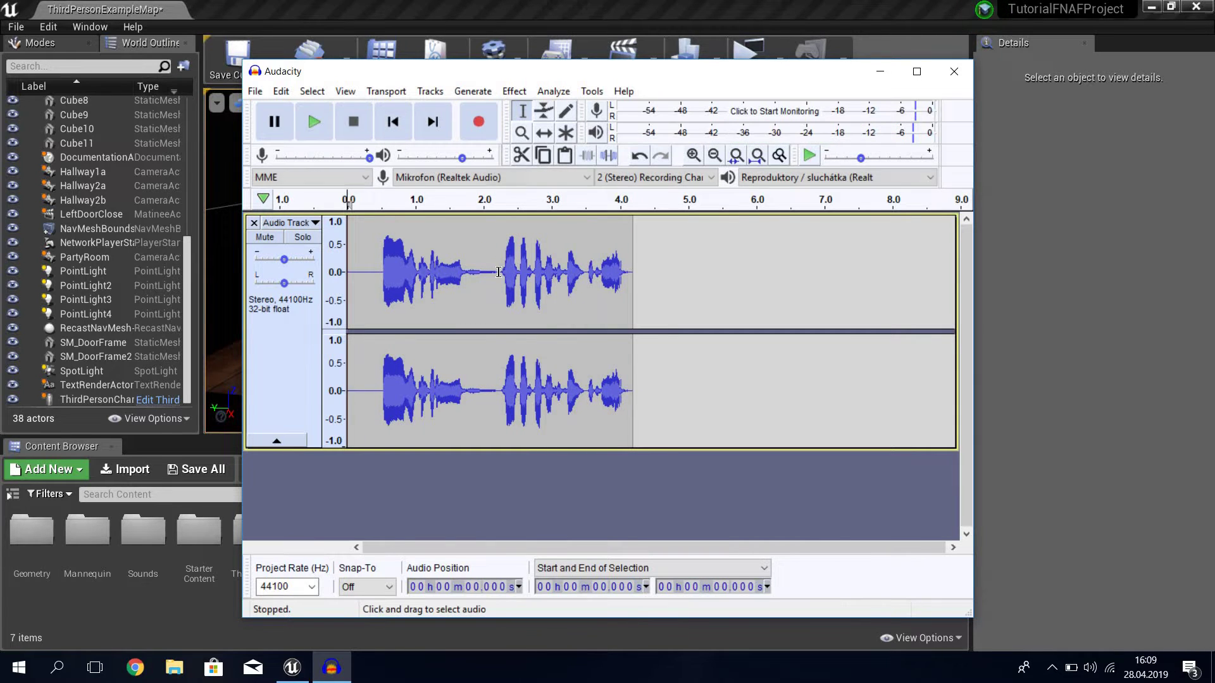
# Step: Fill the pause between the phrases with generated silence and replay the clip
pyautogui.moveTo(499, 272); pyautogui.dragTo(477, 238)
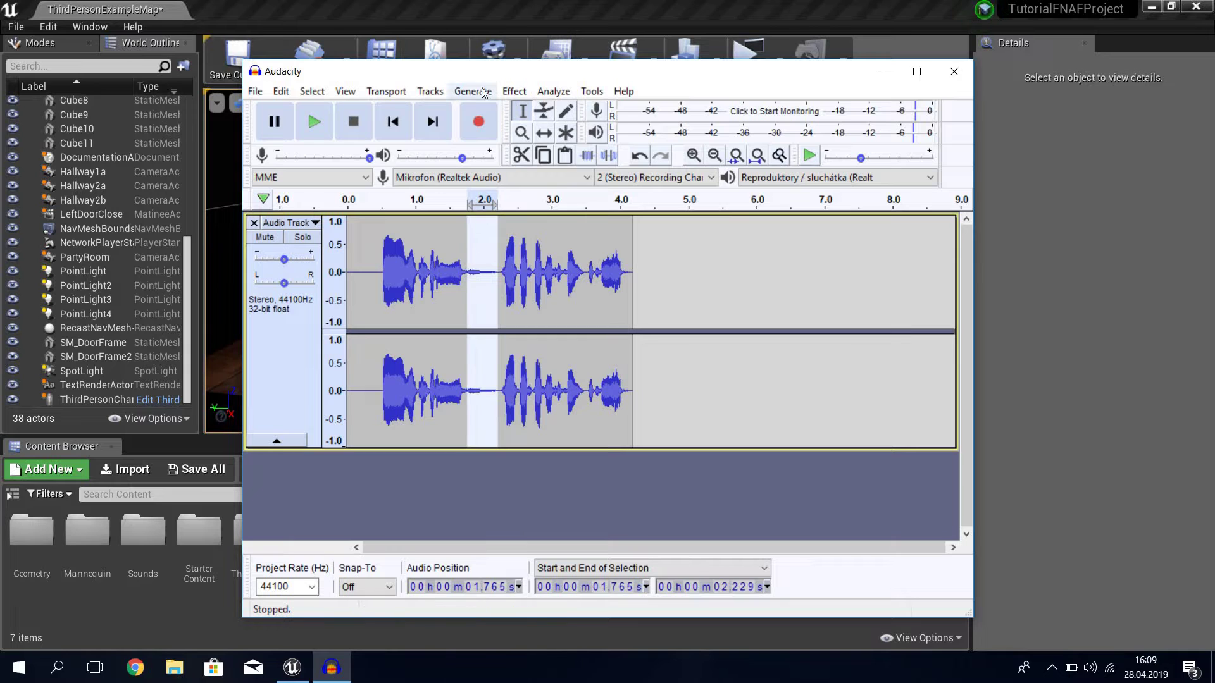
pyautogui.click(481, 91)
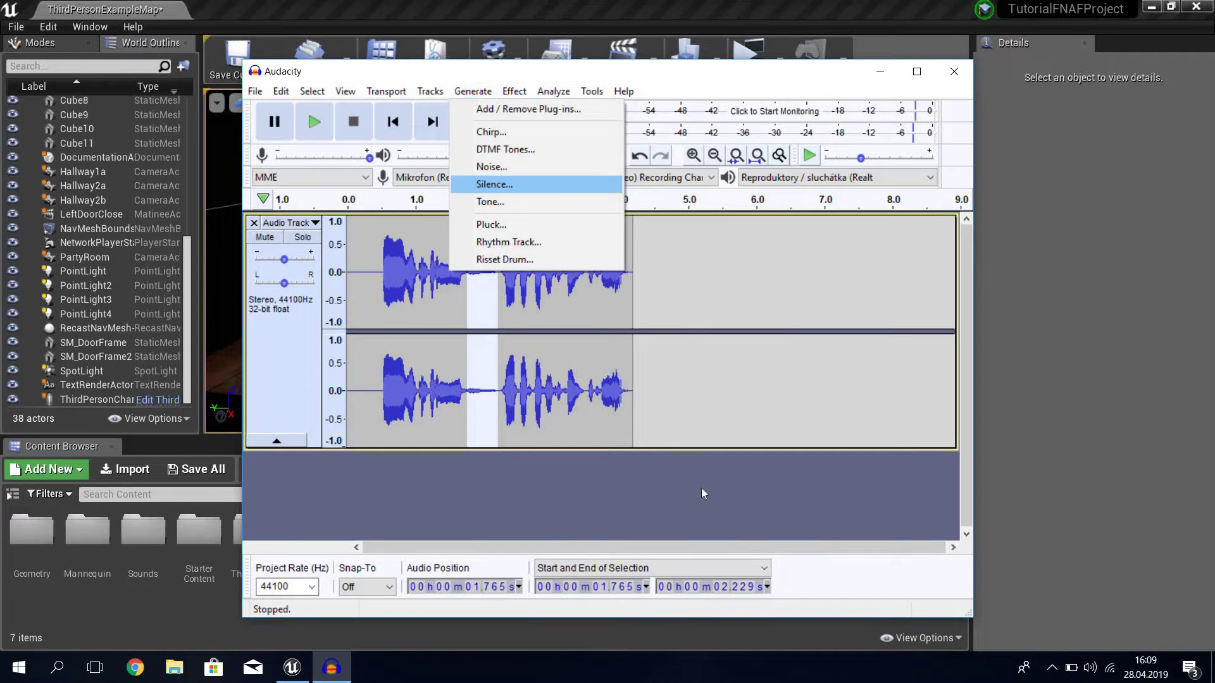
pyautogui.click(497, 184)
pyautogui.press('Return')
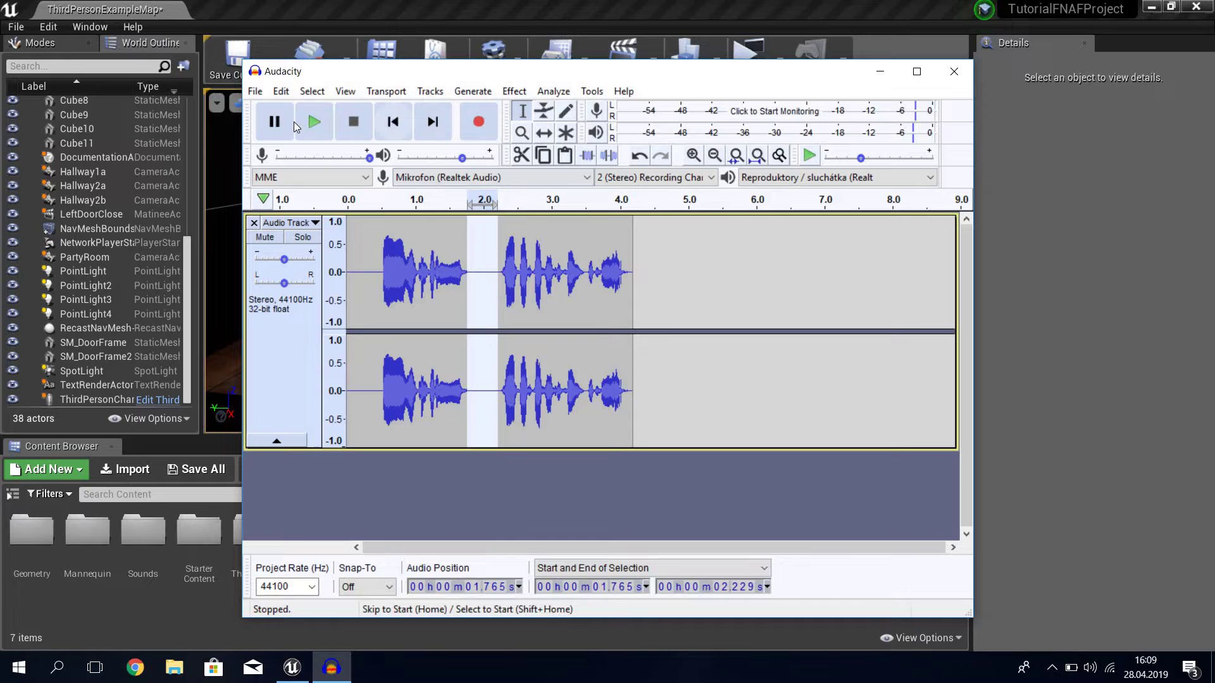
pyautogui.click(392, 122)
pyautogui.click(317, 124)
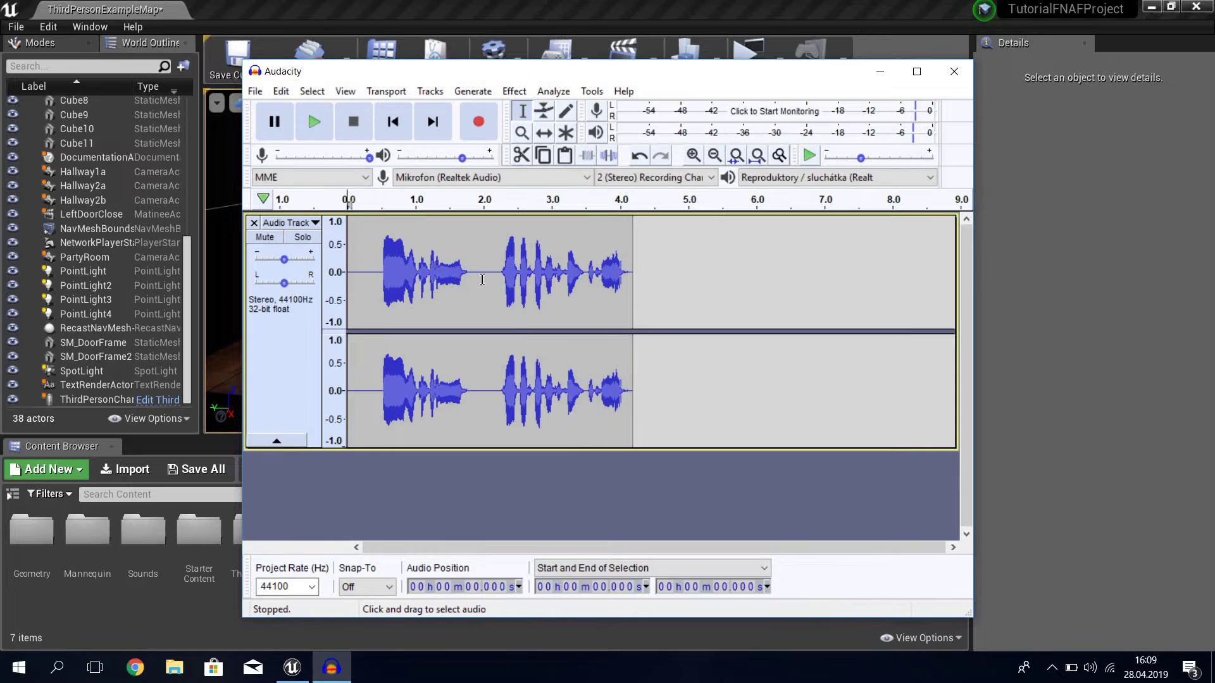
# Step: Delete the gap between the phrases, replay from the cut, and select the whole clip
pyautogui.moveTo(503, 276); pyautogui.dragTo(466, 275)
pyautogui.press('Delete')
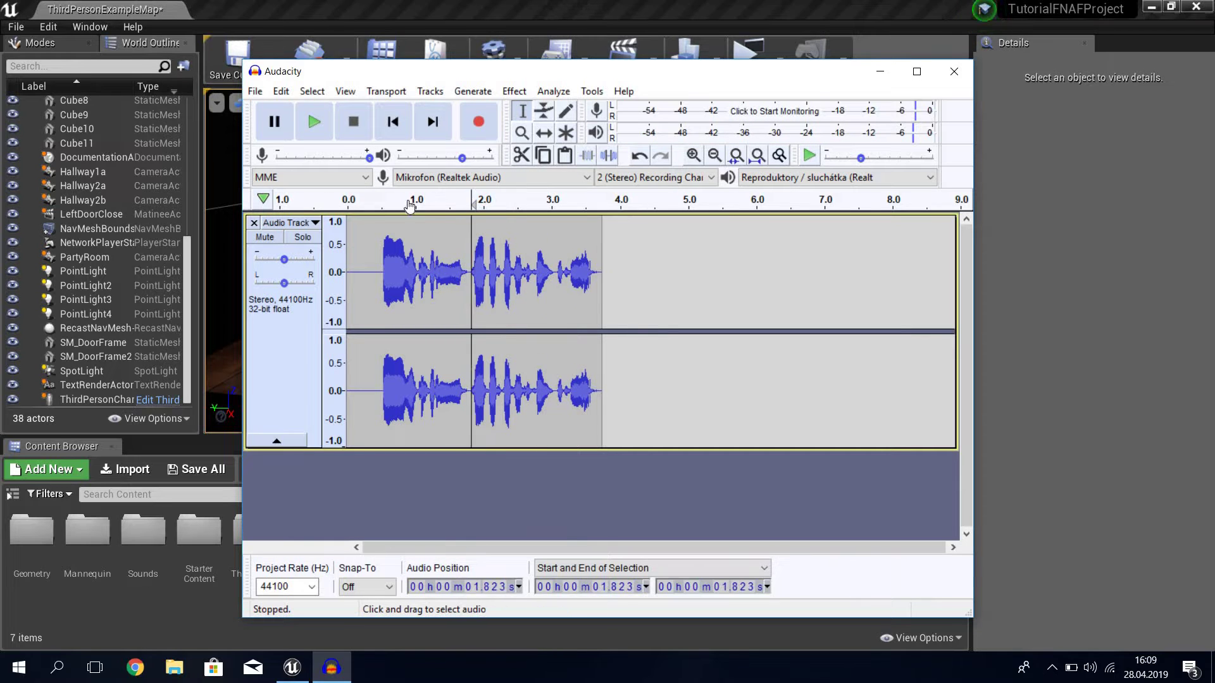
pyautogui.click(451, 247)
pyautogui.press('space')
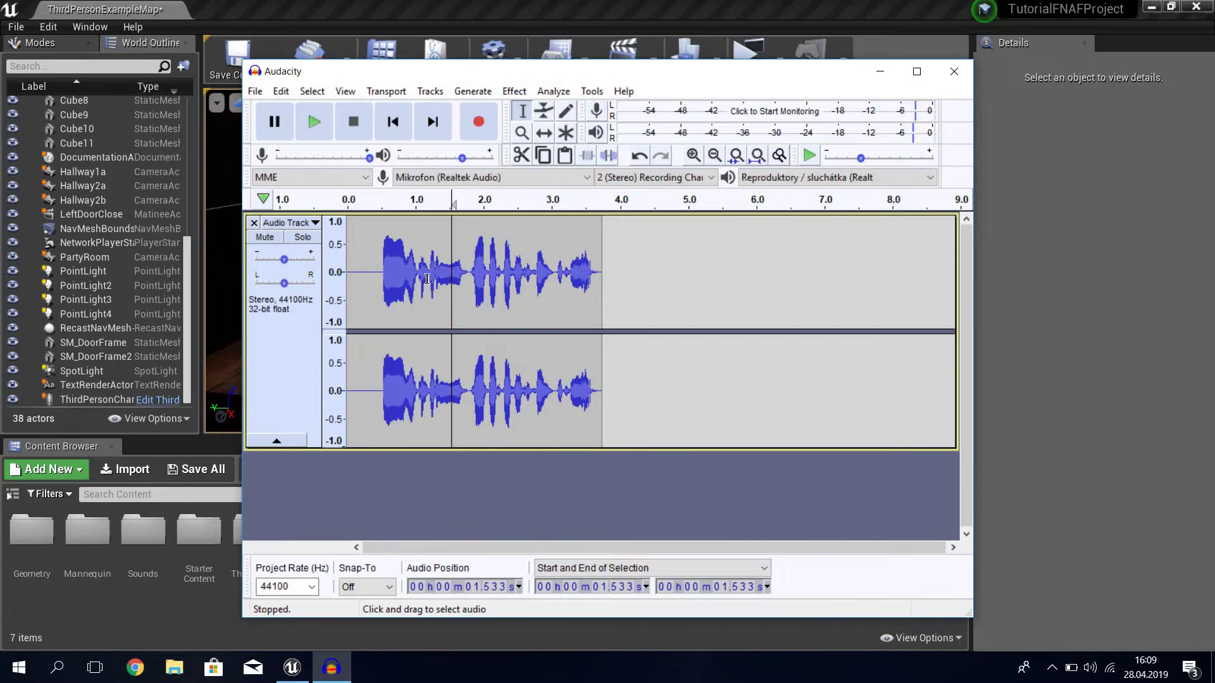
pyautogui.doubleClick(544, 311)
pyautogui.click(489, 265)
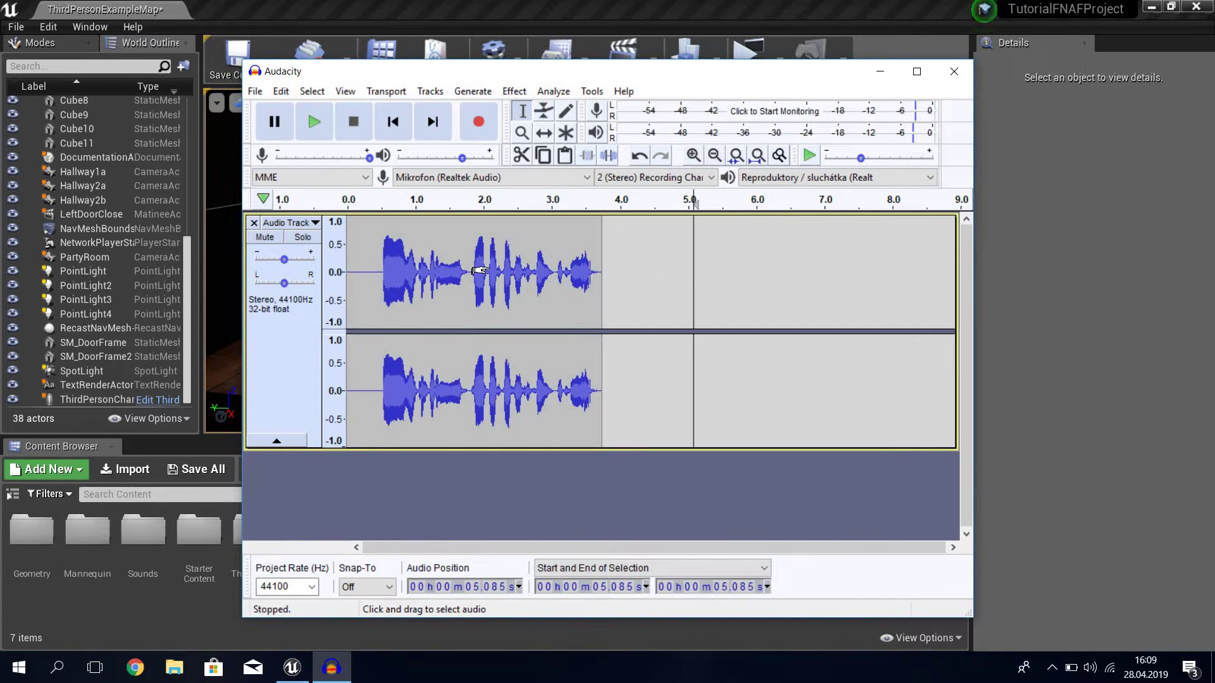
pyautogui.doubleClick(475, 270)
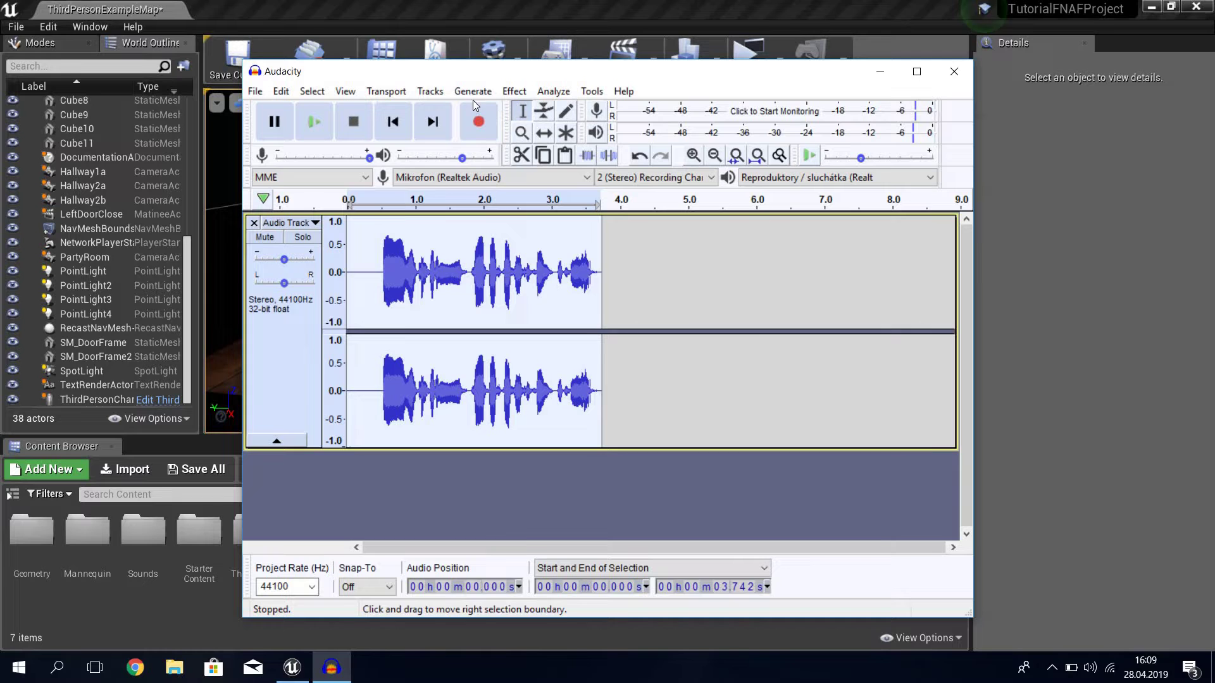
# Step: Normalize the voice clip's loudness
pyautogui.click(510, 94)
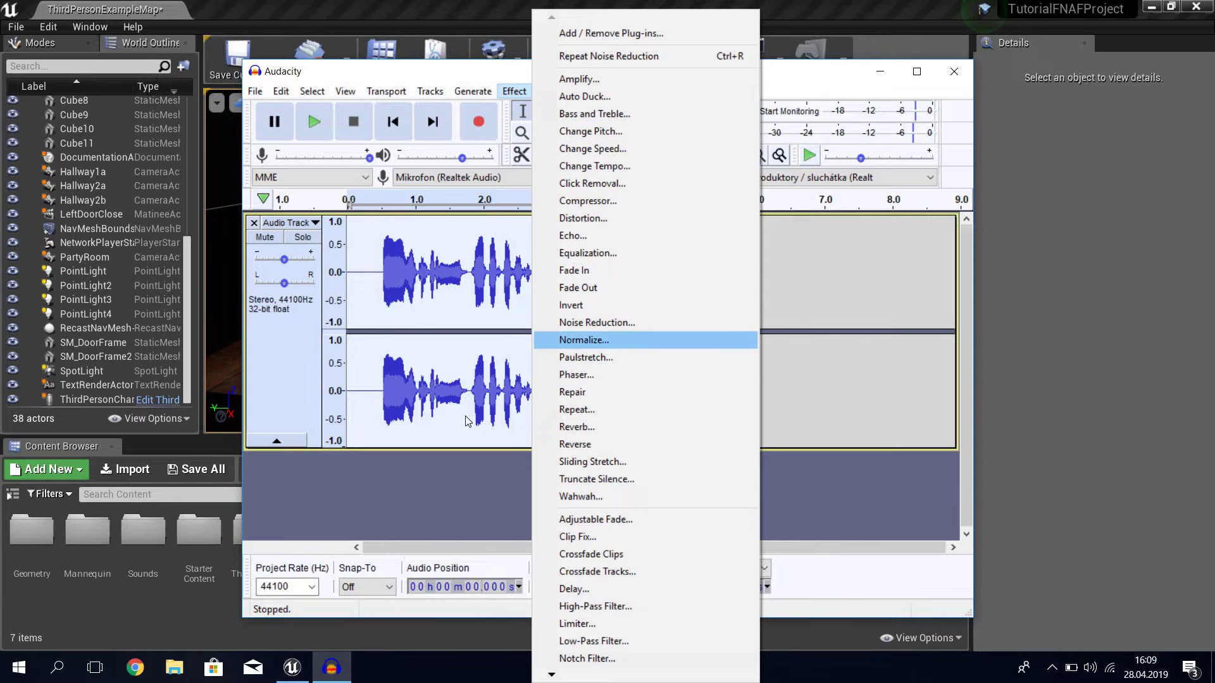
pyautogui.click(563, 340)
pyautogui.press('Return')
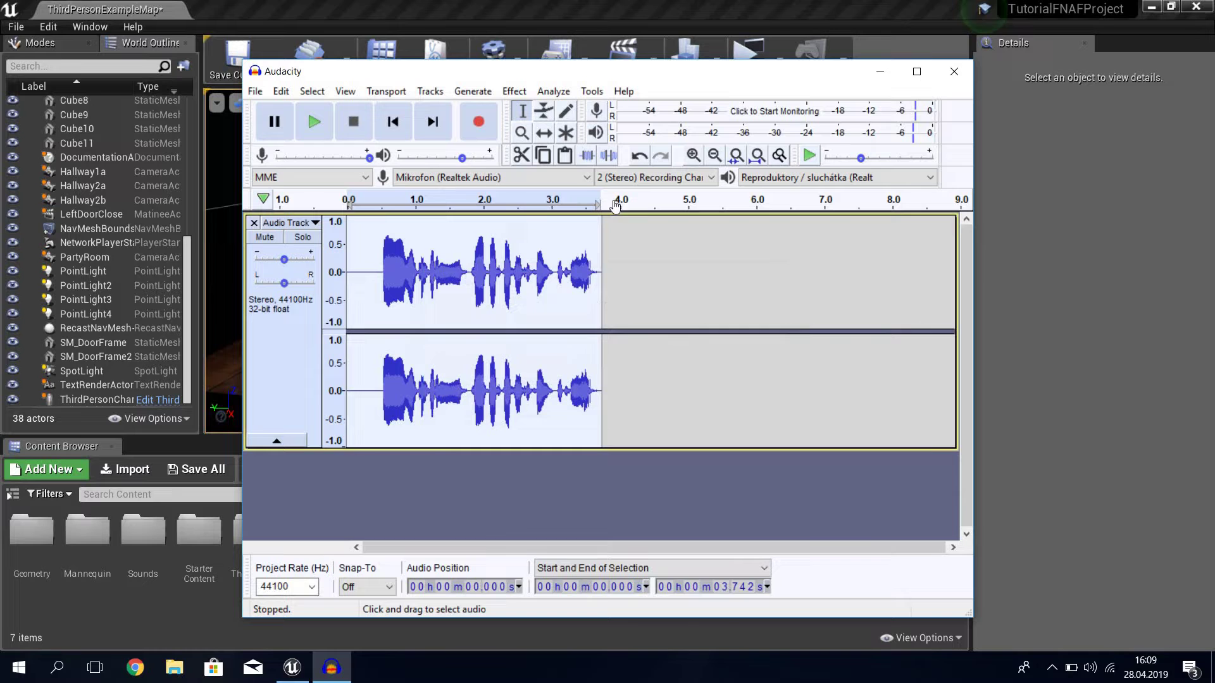
# Step: Apply the Telephone equalization curve to the clip, twice
pyautogui.click(519, 90)
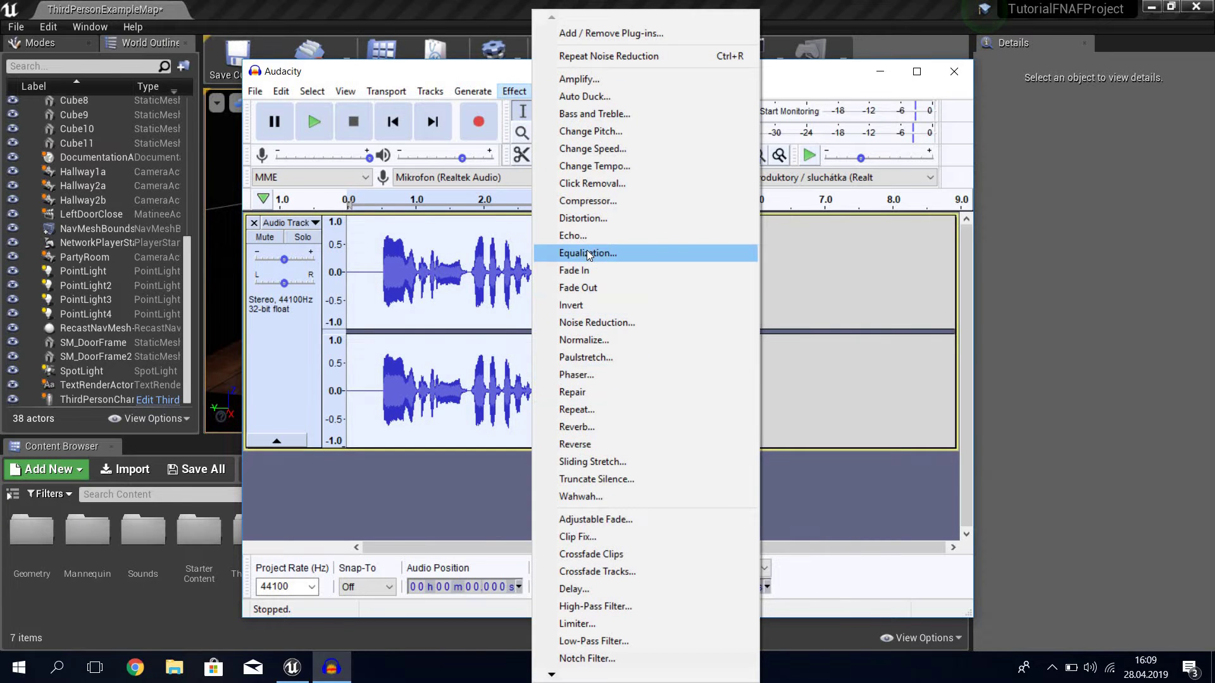
pyautogui.click(588, 254)
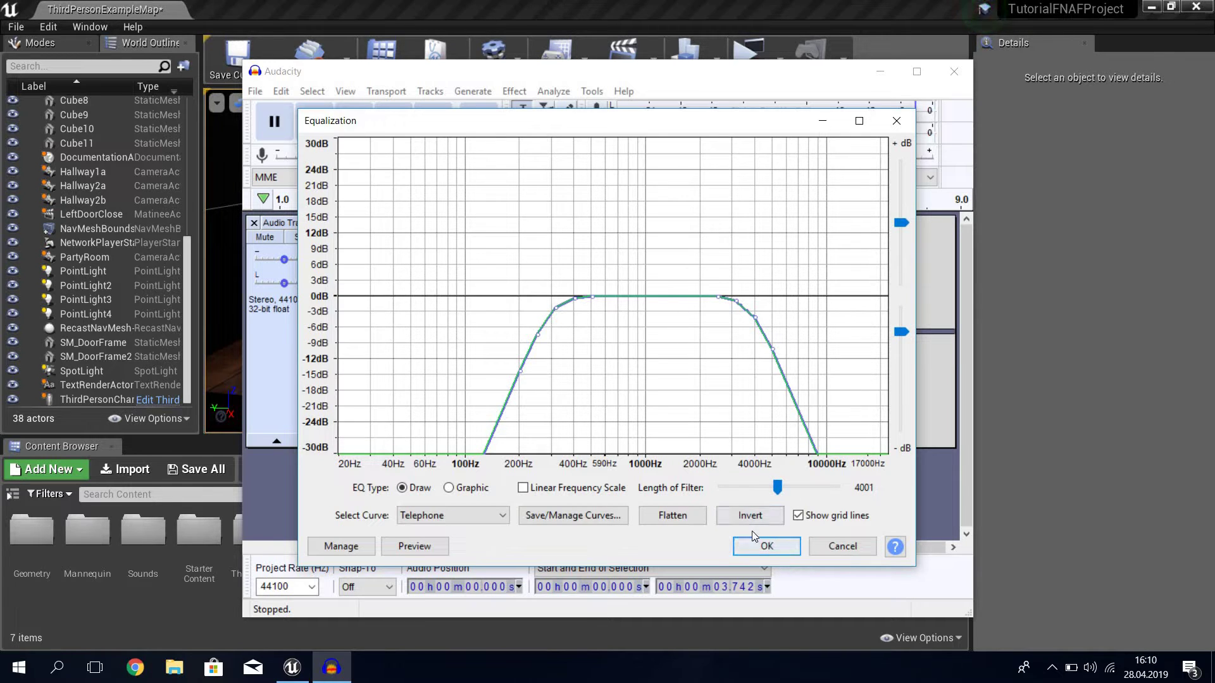
pyautogui.click(772, 548)
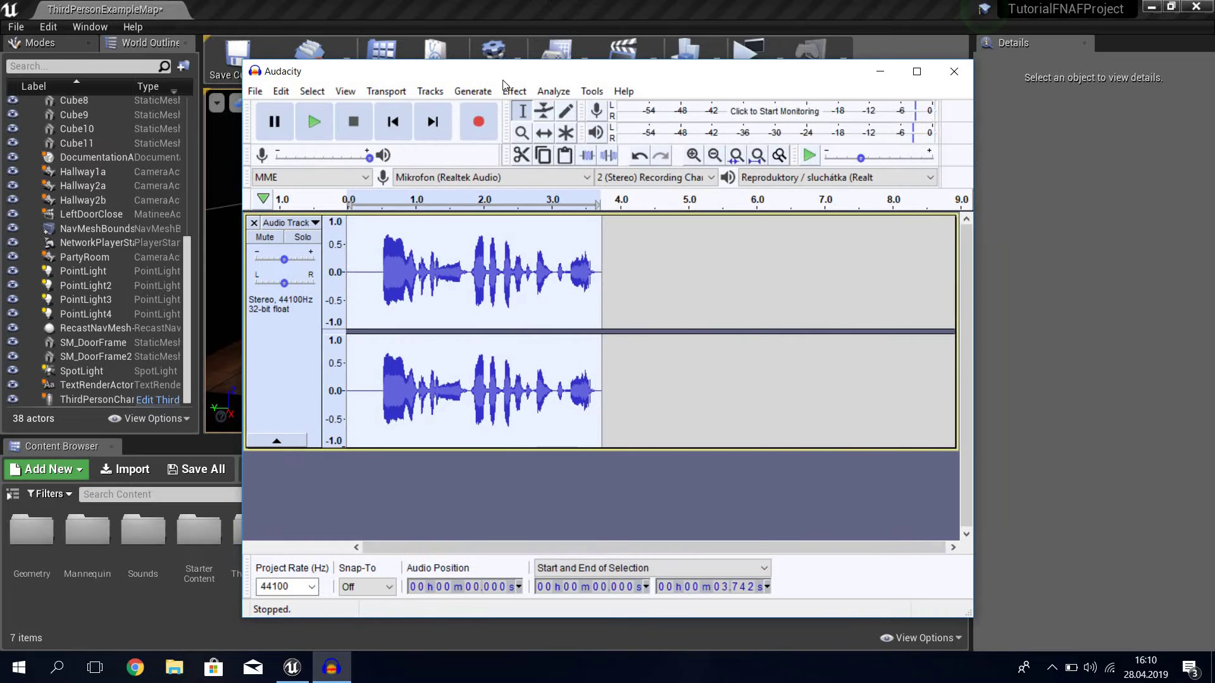
pyautogui.click(514, 92)
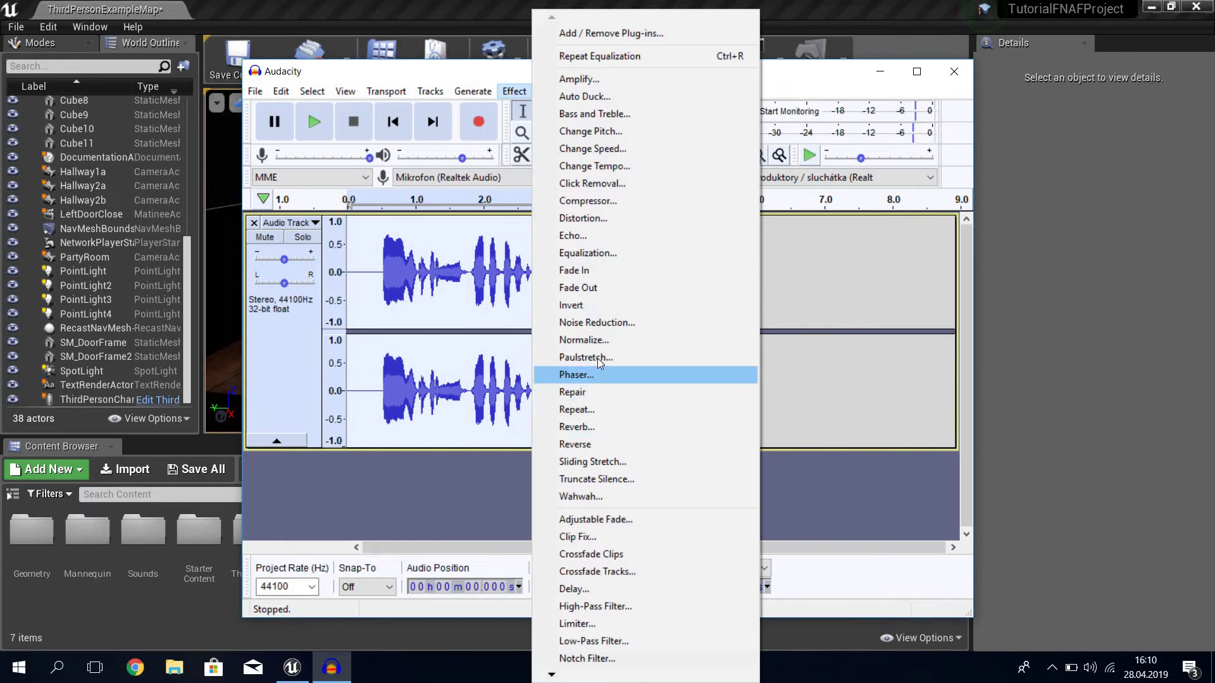
pyautogui.click(589, 254)
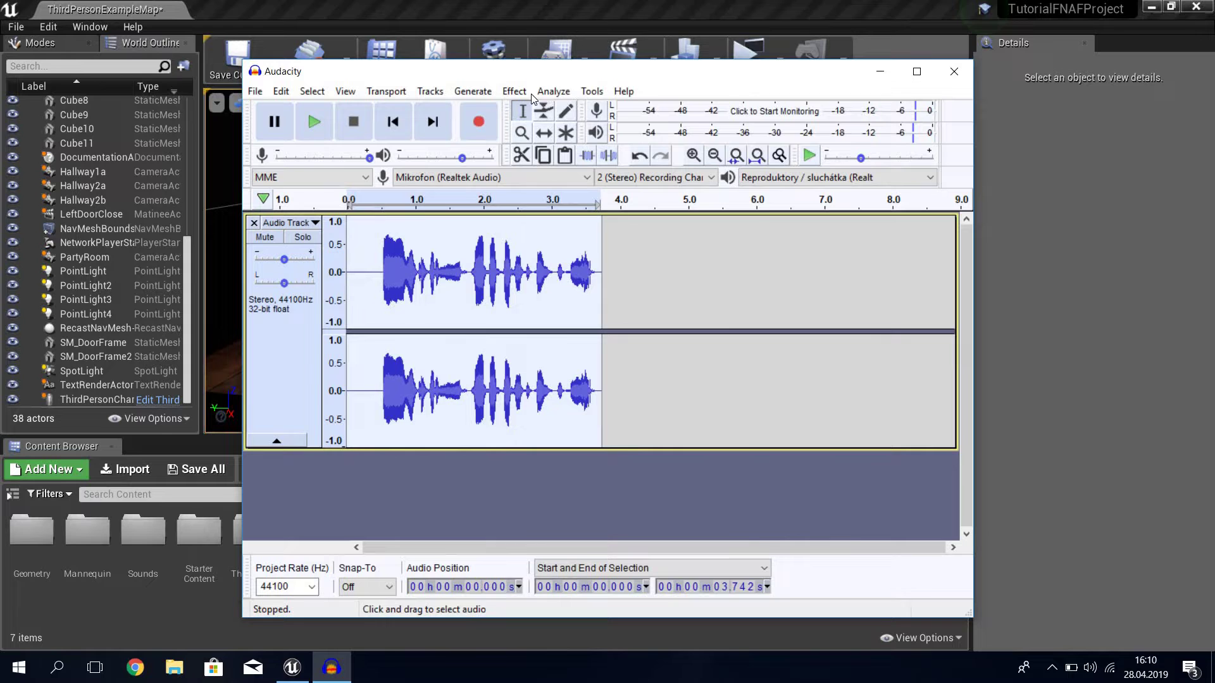
pyautogui.click(513, 91)
pyautogui.click(609, 252)
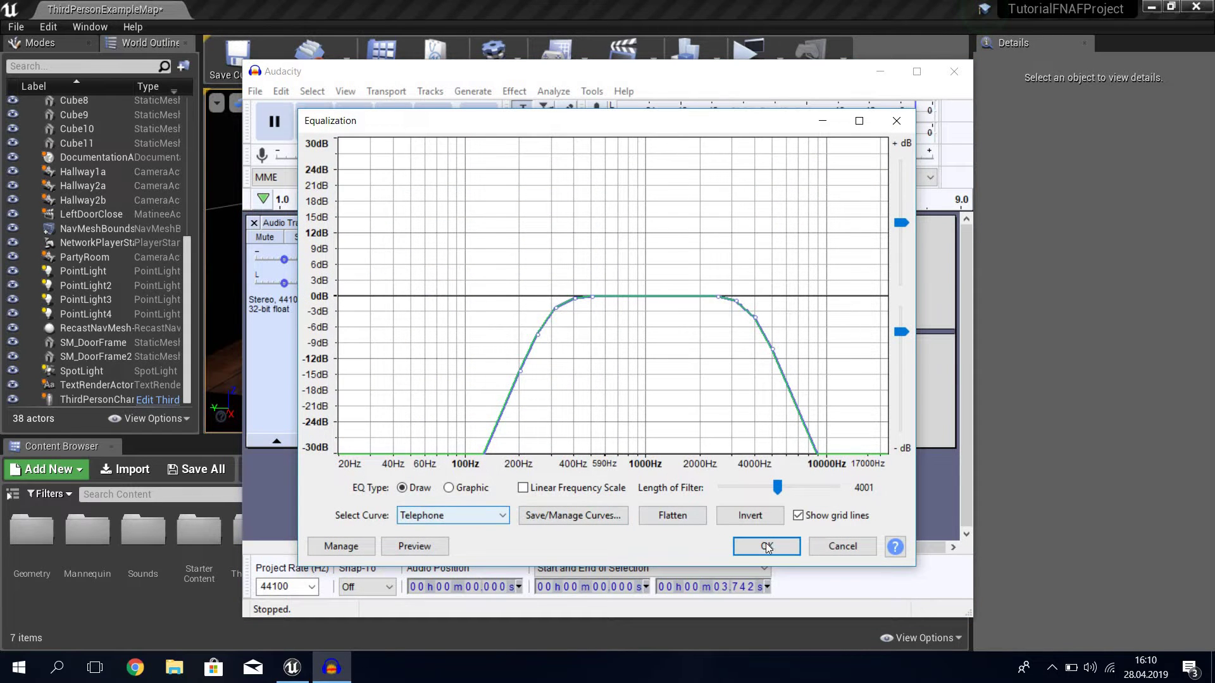
pyautogui.click(766, 546)
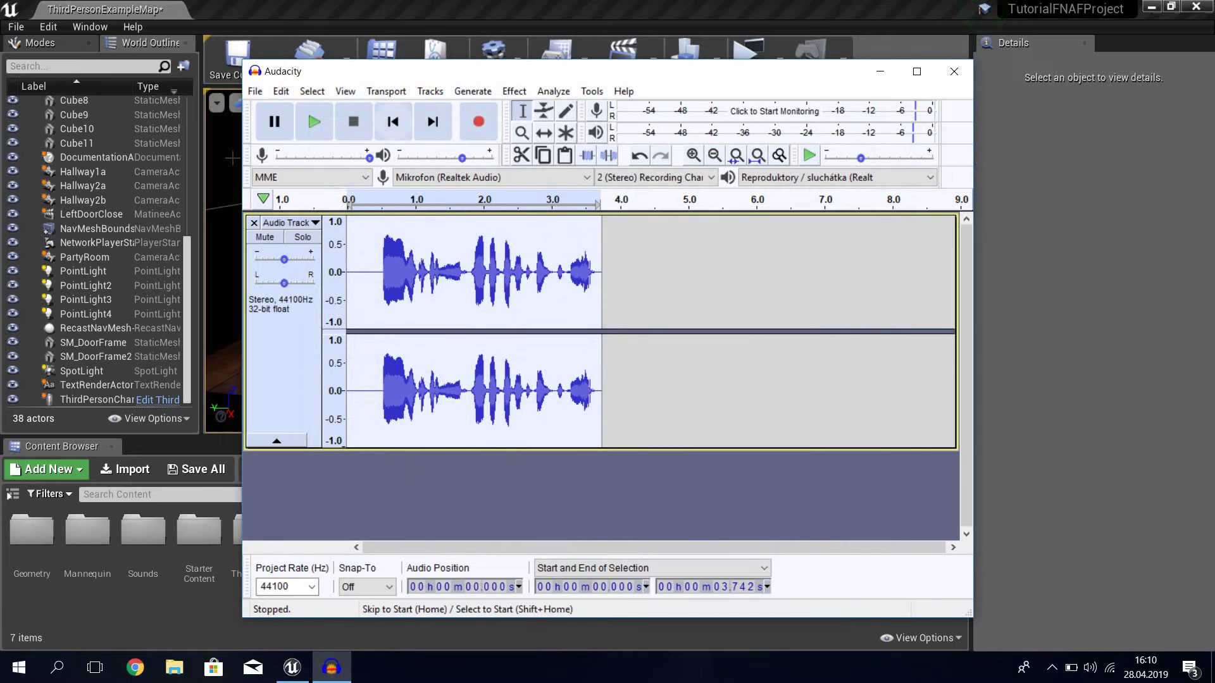
# Step: Stop playback, delete the silence before the speech, and select the whole clip
pyautogui.click(393, 121)
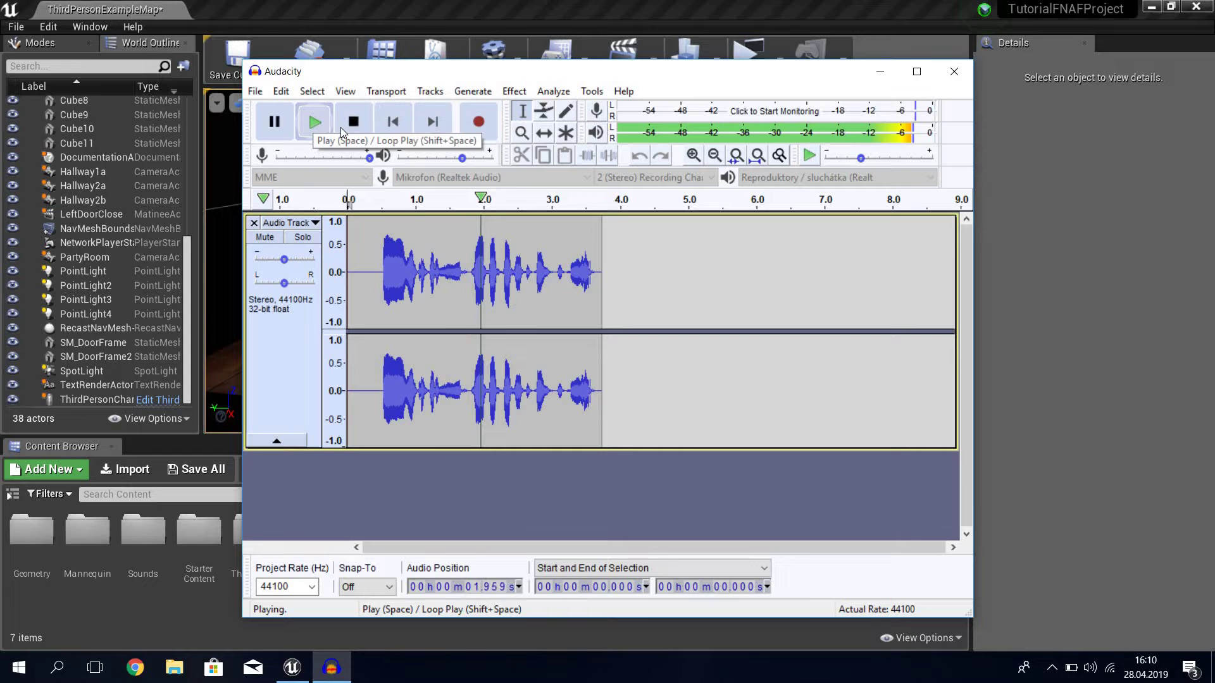
pyautogui.click(360, 123)
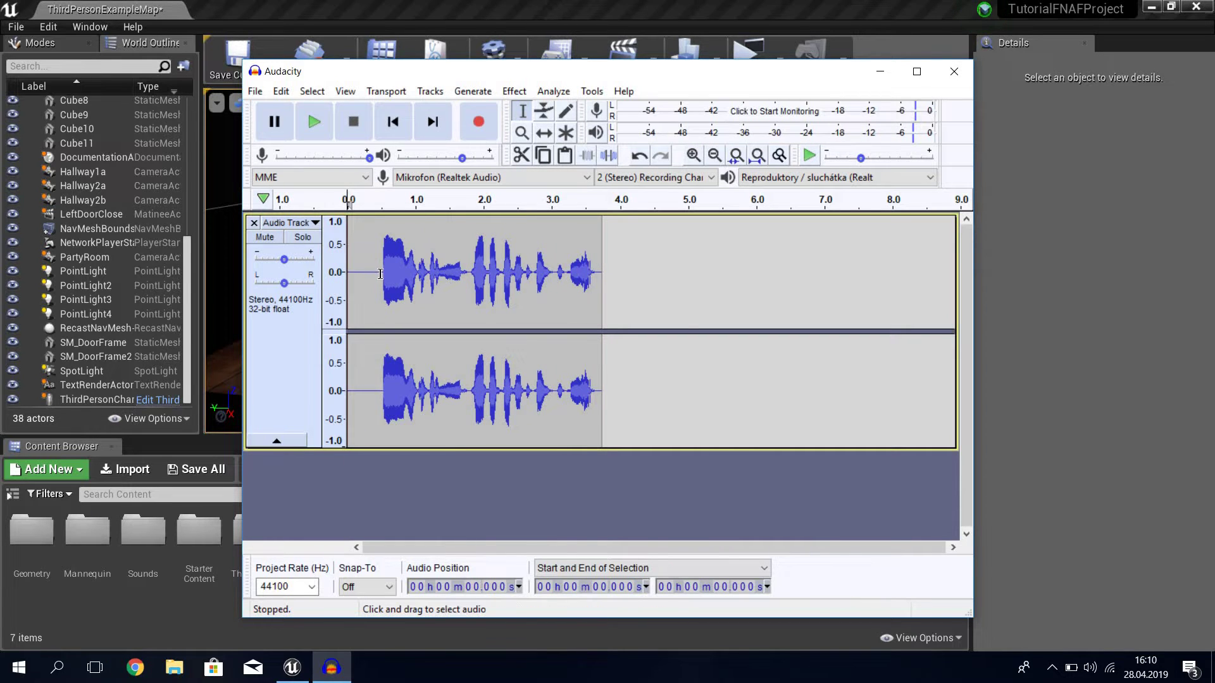
pyautogui.press('Delete')
pyautogui.hotkey('ctrl', 'a')
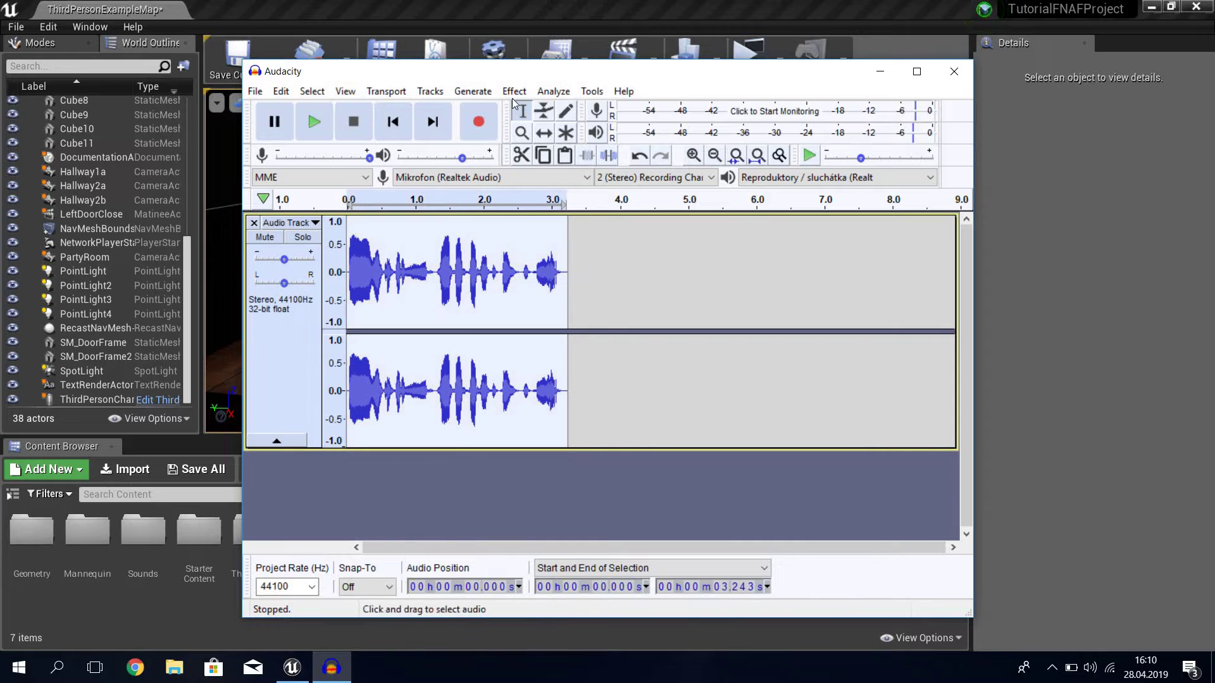
# Step: Apply Bass and Treble with 1 dB volume gain and preview the result
pyautogui.click(514, 93)
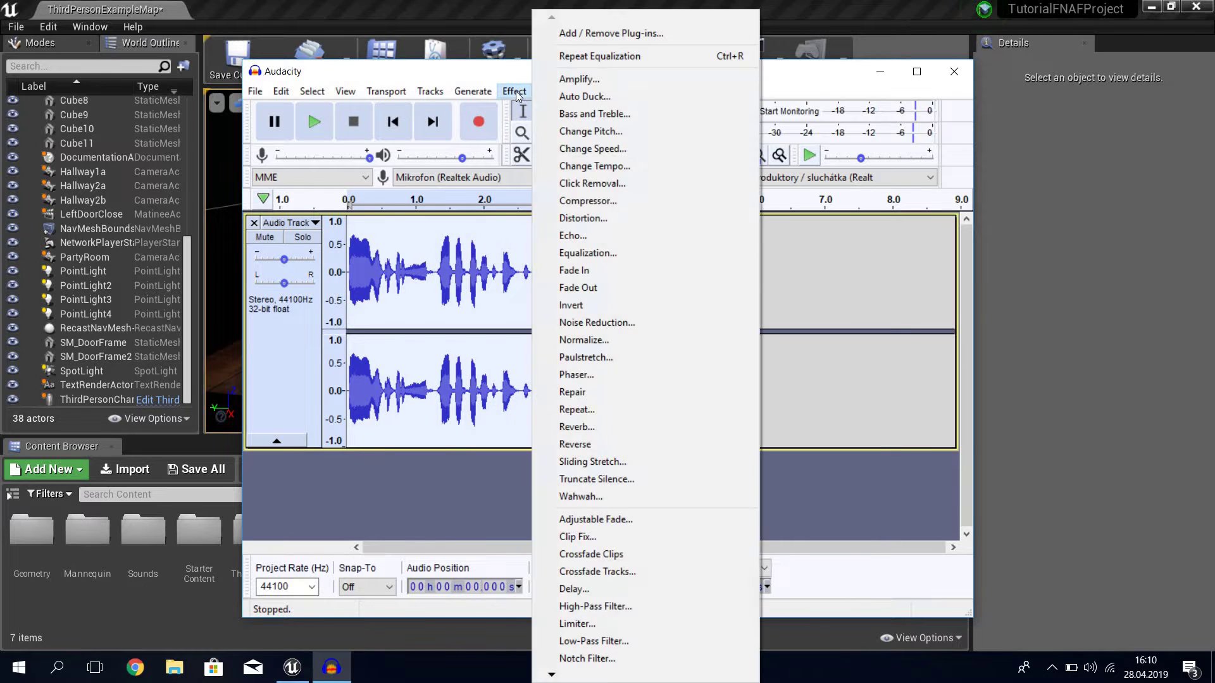
pyautogui.click(651, 114)
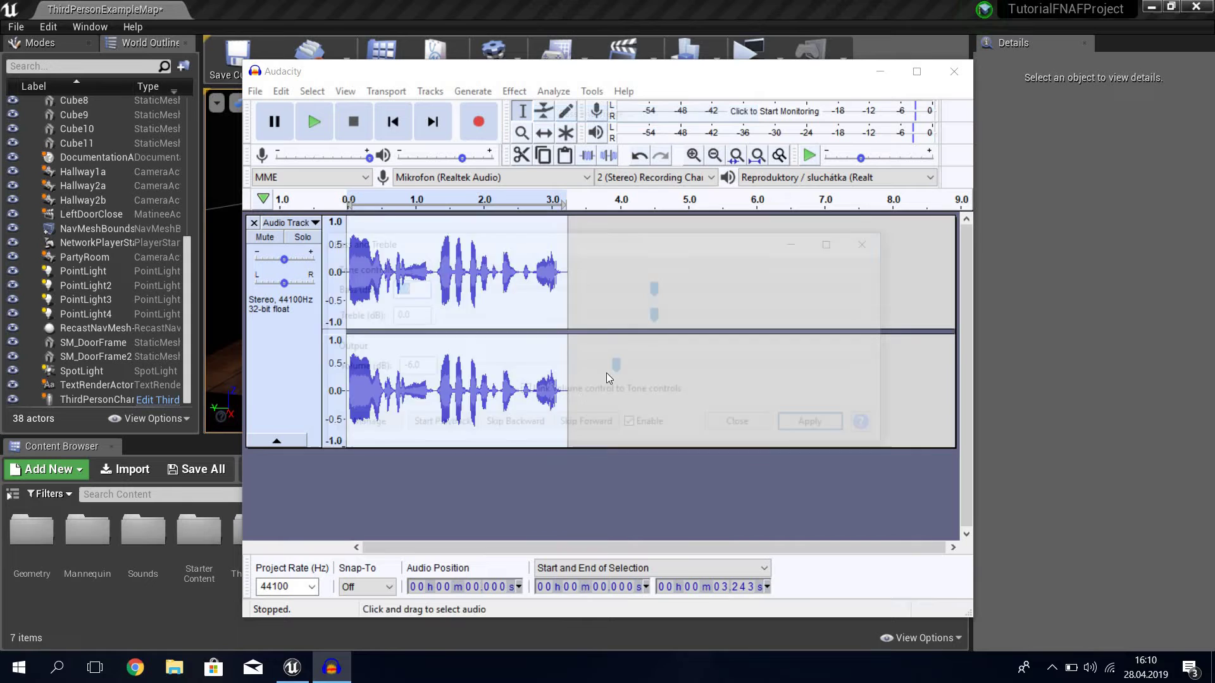
pyautogui.click(669, 372)
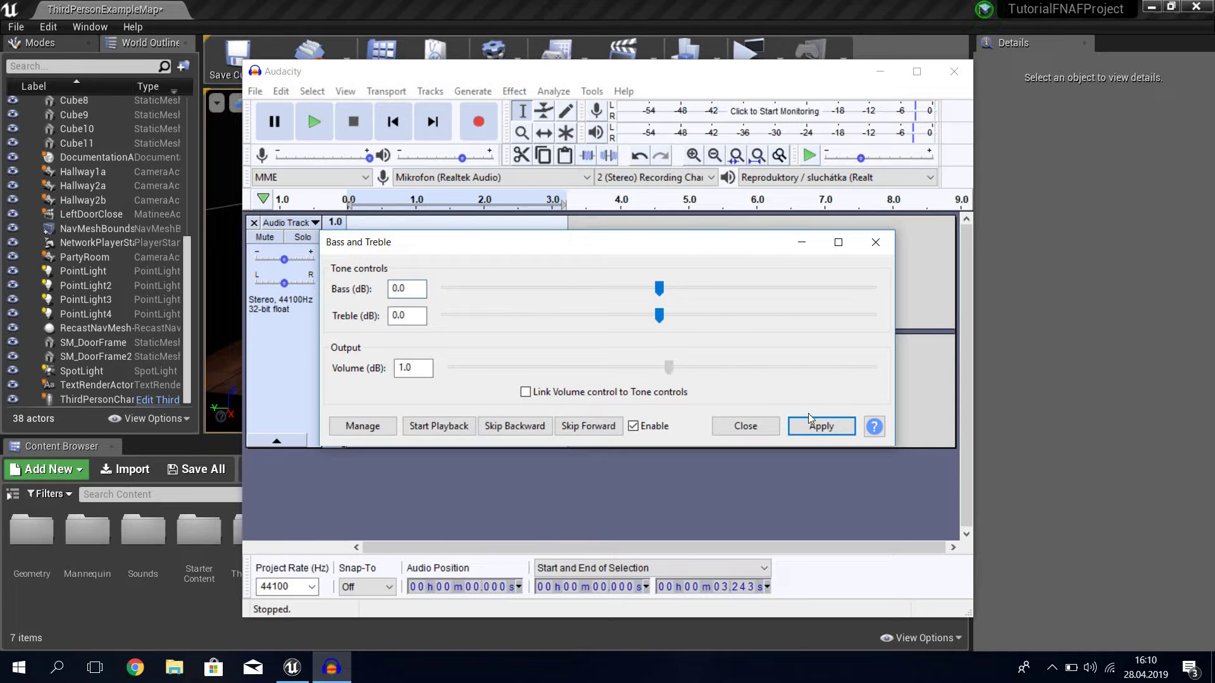
pyautogui.moveTo(664, 242); pyautogui.dragTo(926, 208)
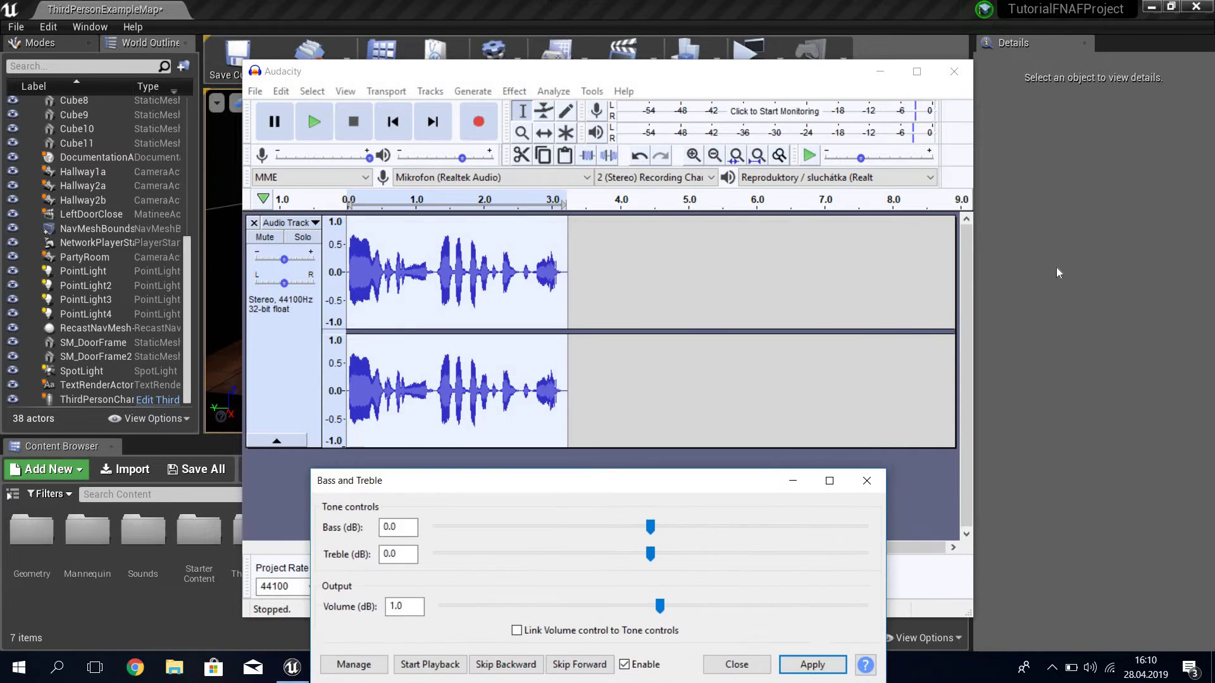
pyautogui.click(1076, 392)
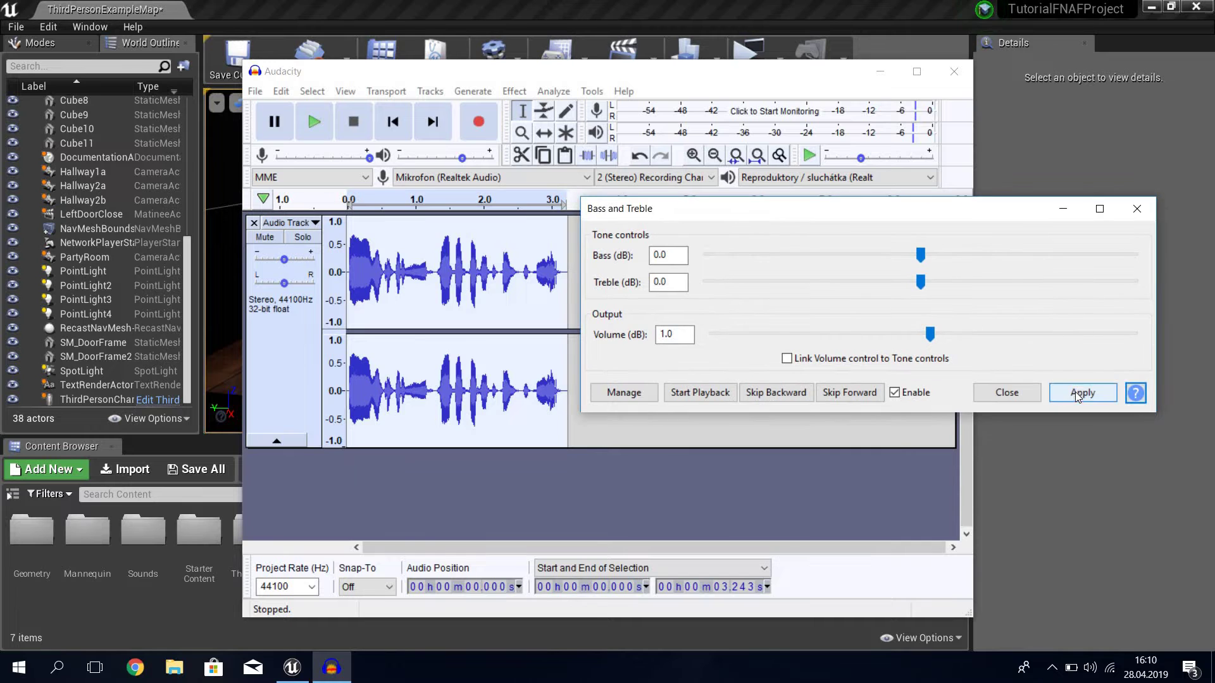
pyautogui.click(323, 119)
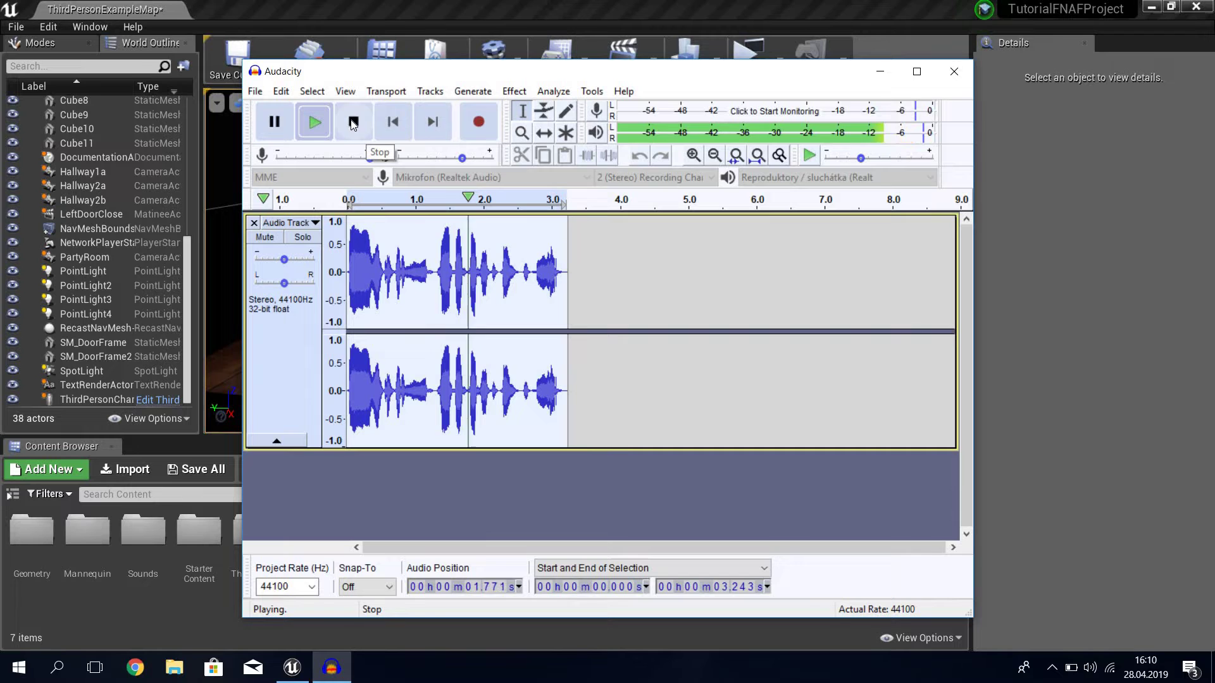
pyautogui.click(354, 122)
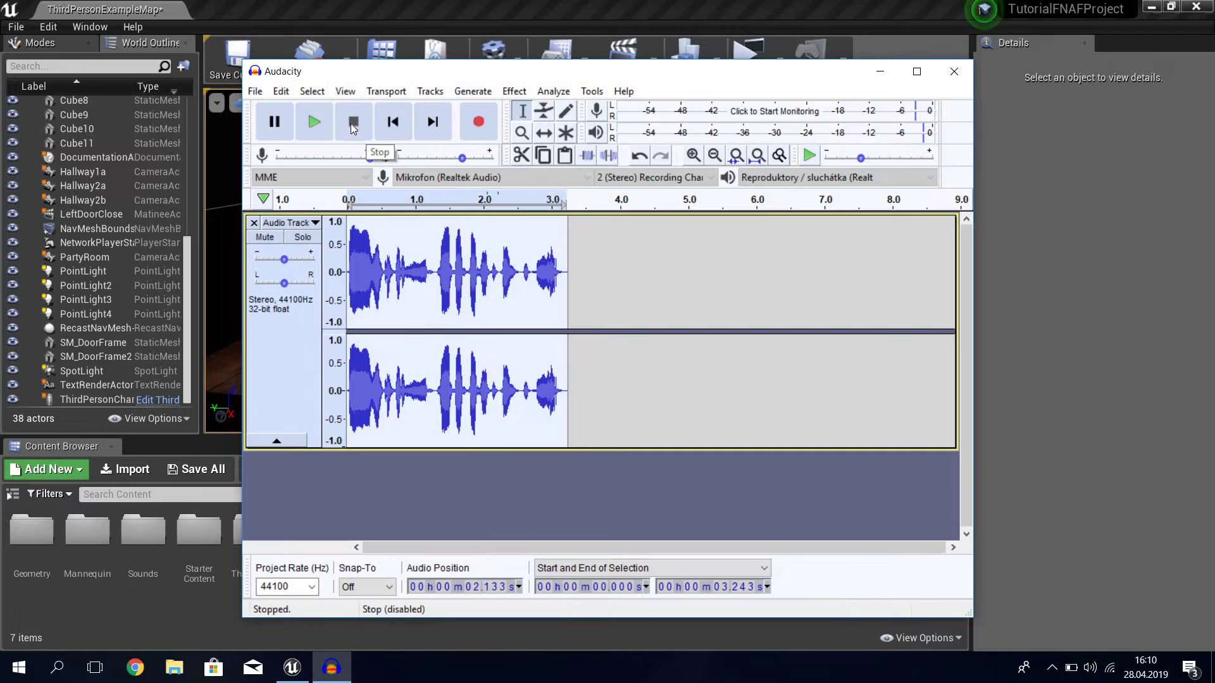
# Step: Cancel the export menu and close Audacity, discarding unsaved changes
pyautogui.click(256, 92)
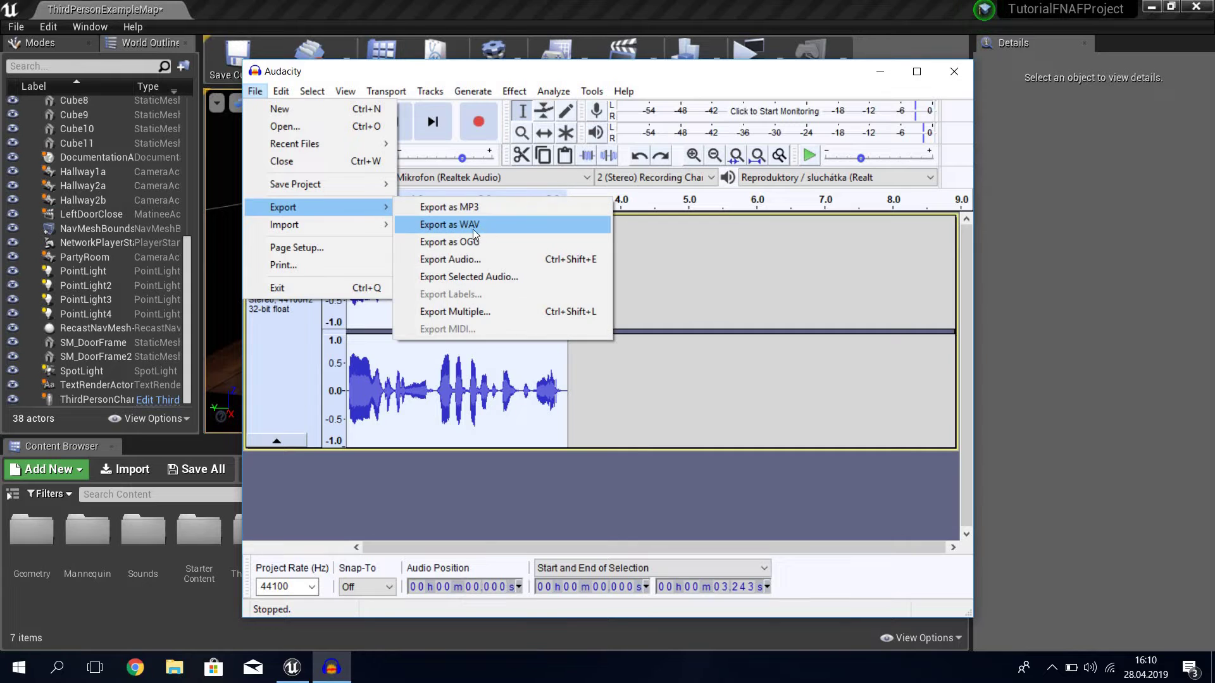
pyautogui.moveTo(283, 207)
pyautogui.click(720, 278)
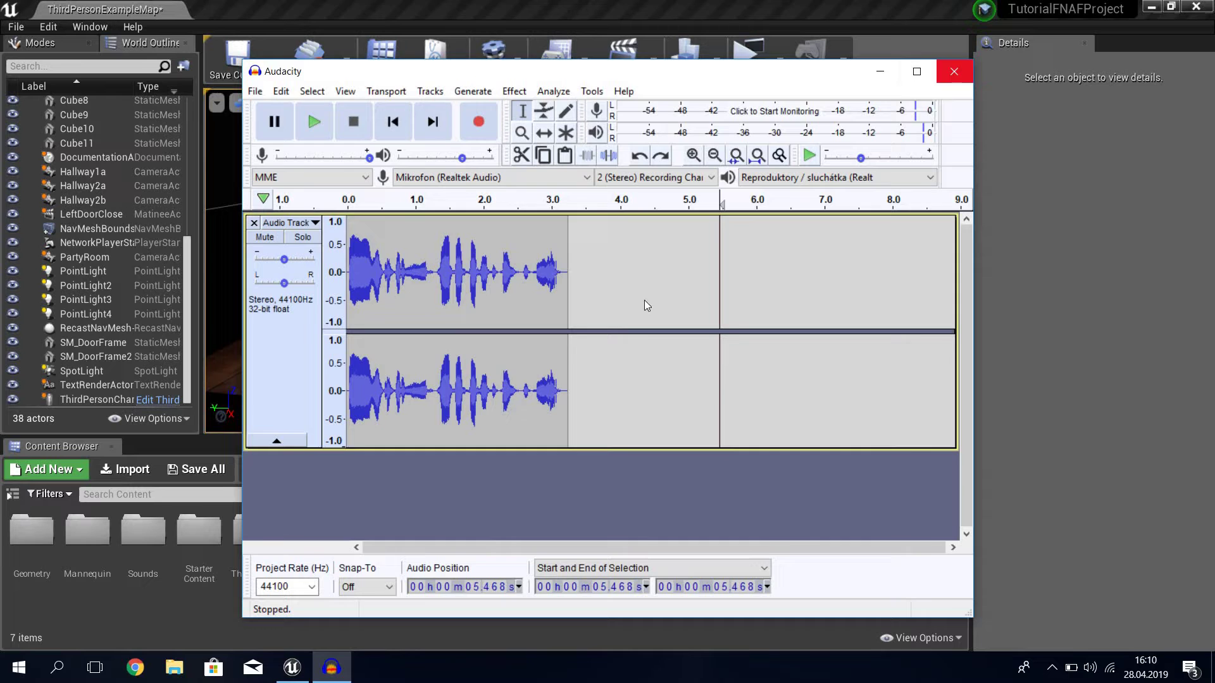
pyautogui.hotkey('ctrl', 'w')
pyautogui.click(646, 342)
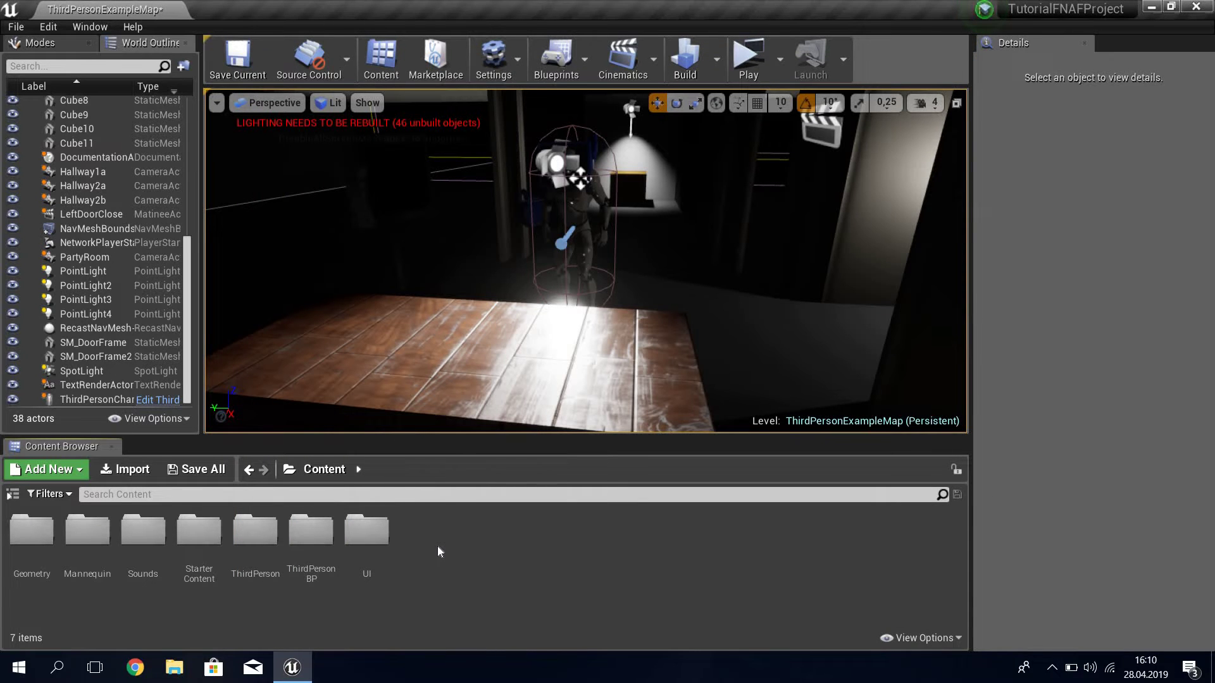
# Step: Open the Sounds folder and preview the Phonecall_testtutorial sound
pyautogui.rightClick(438, 545)
pyautogui.moveTo(143, 545)
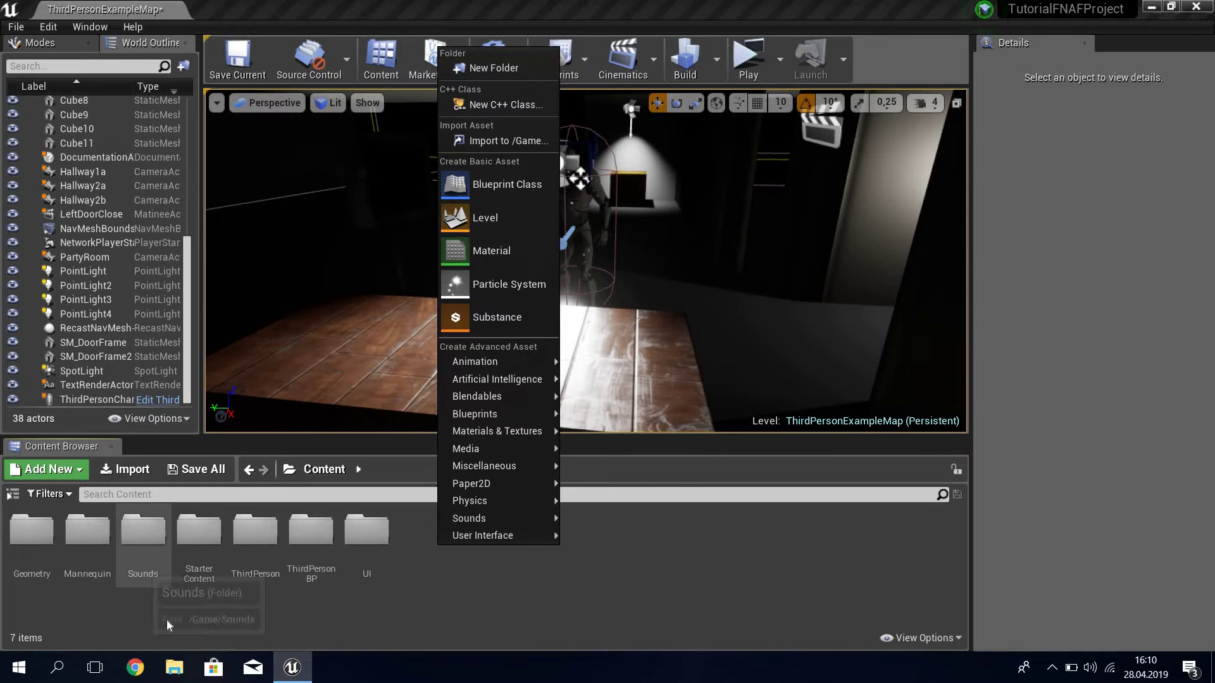
pyautogui.click(144, 574)
pyautogui.doubleClick(152, 590)
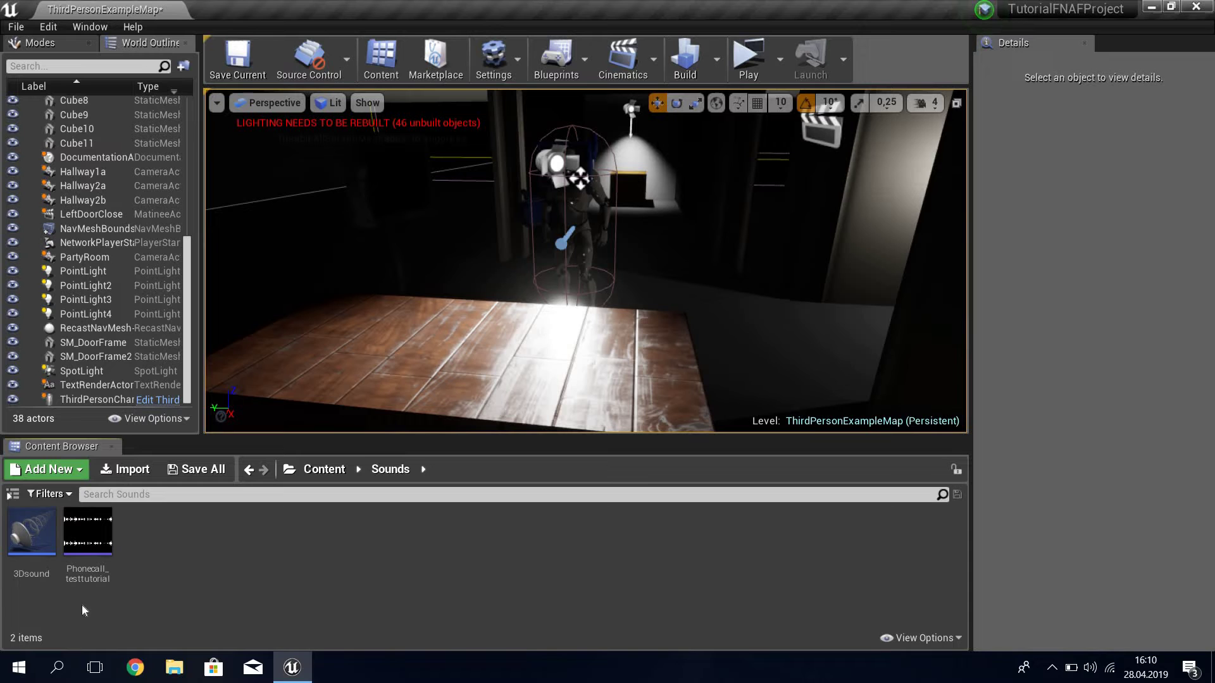
pyautogui.click(88, 557)
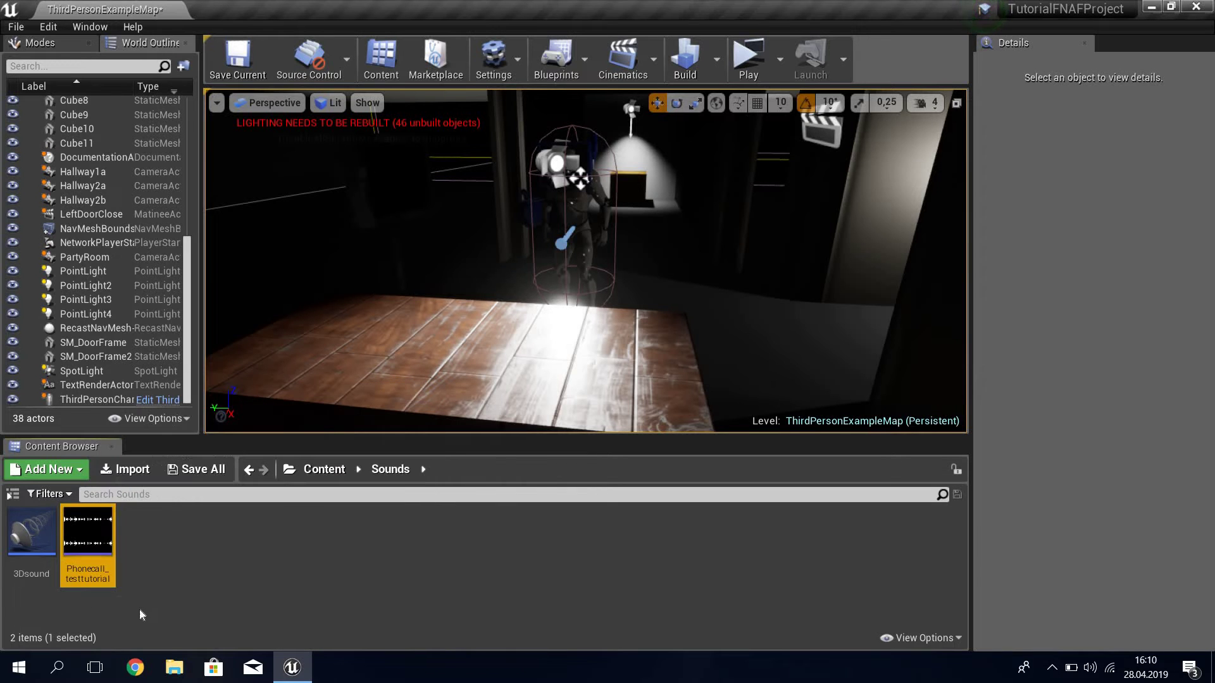
pyautogui.click(88, 539)
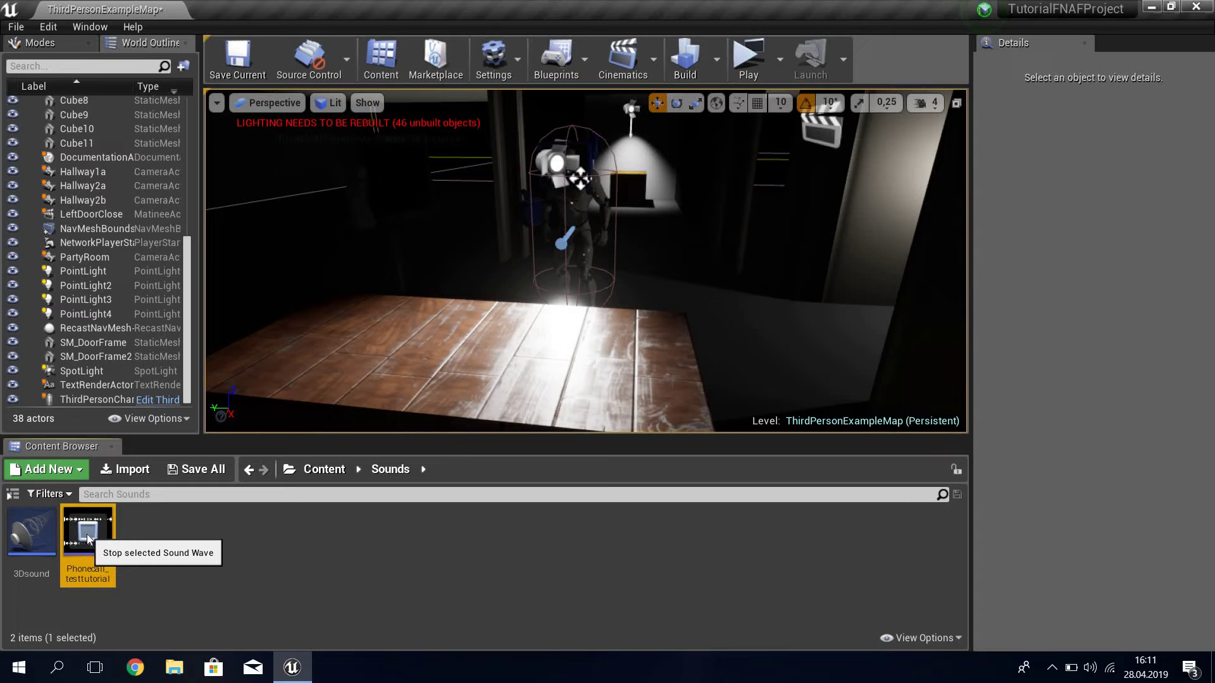
# Step: Force-delete the 3Dsound attenuation asset from the Sounds folder
pyautogui.rightClick(31, 538)
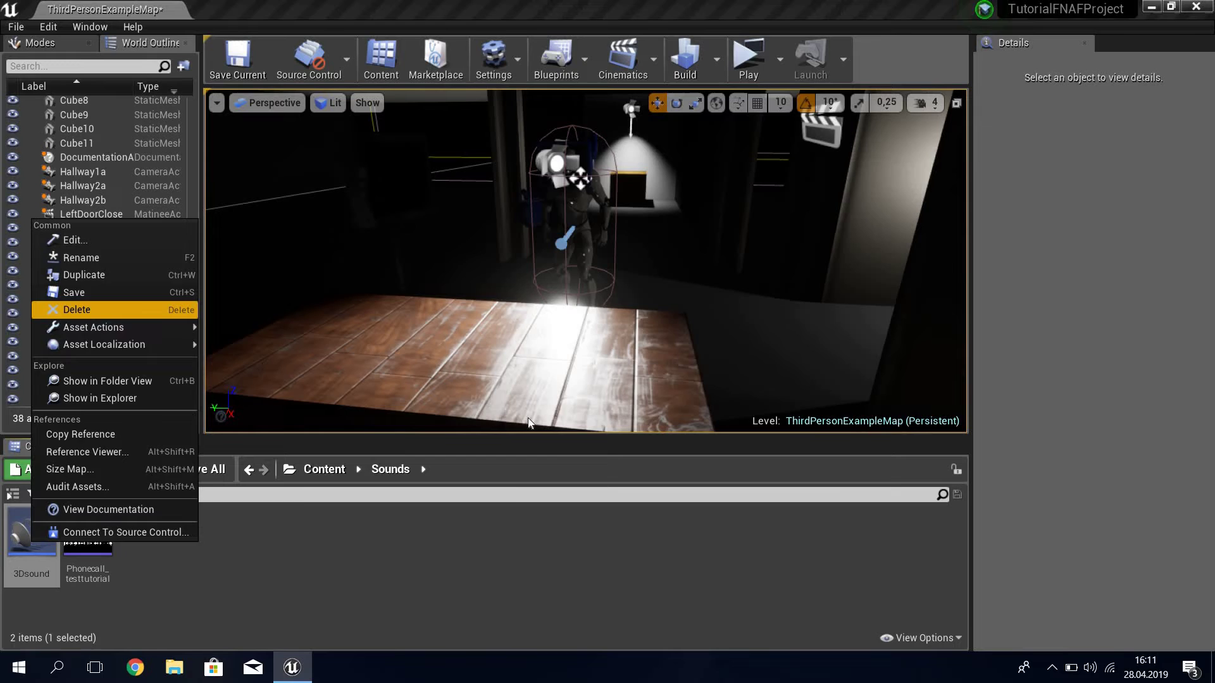
pyautogui.click(104, 312)
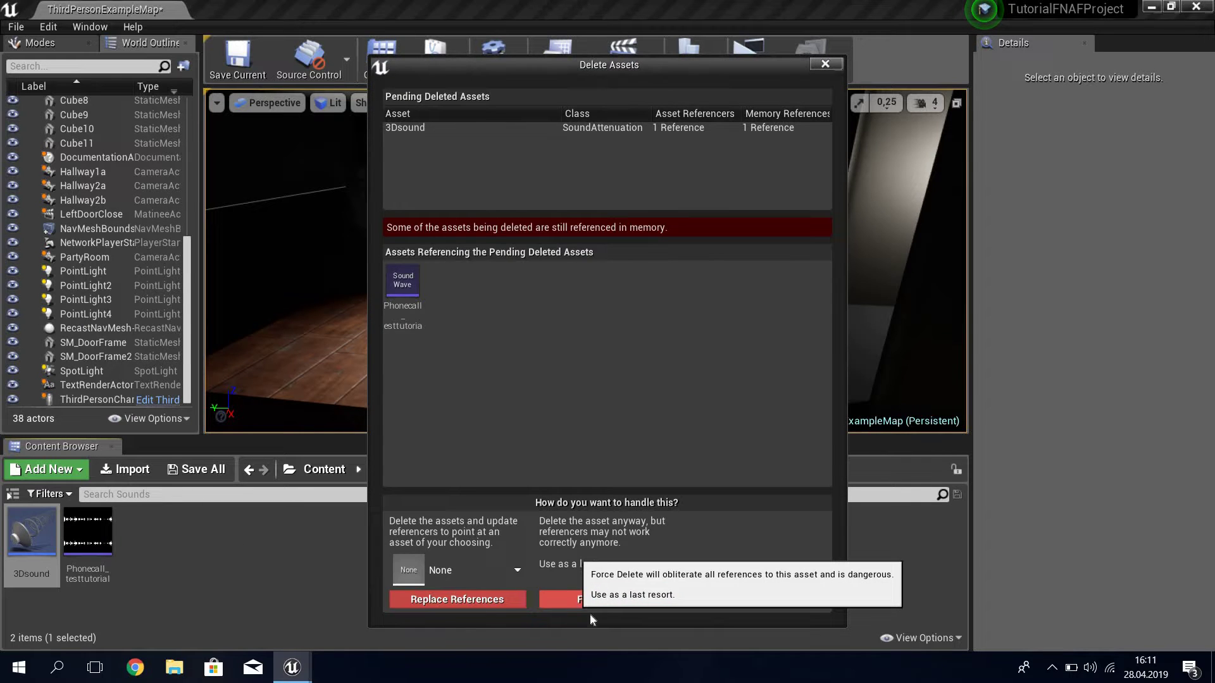
pyautogui.click(574, 604)
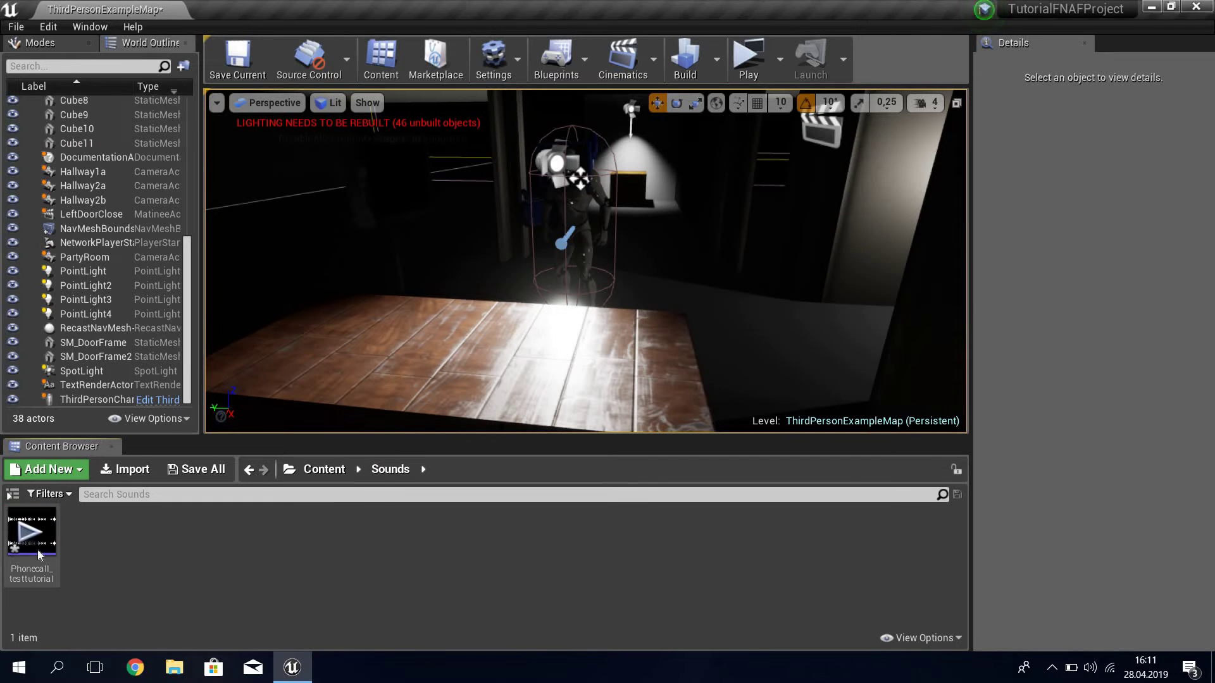
pyautogui.scroll(-5, 673, 266)
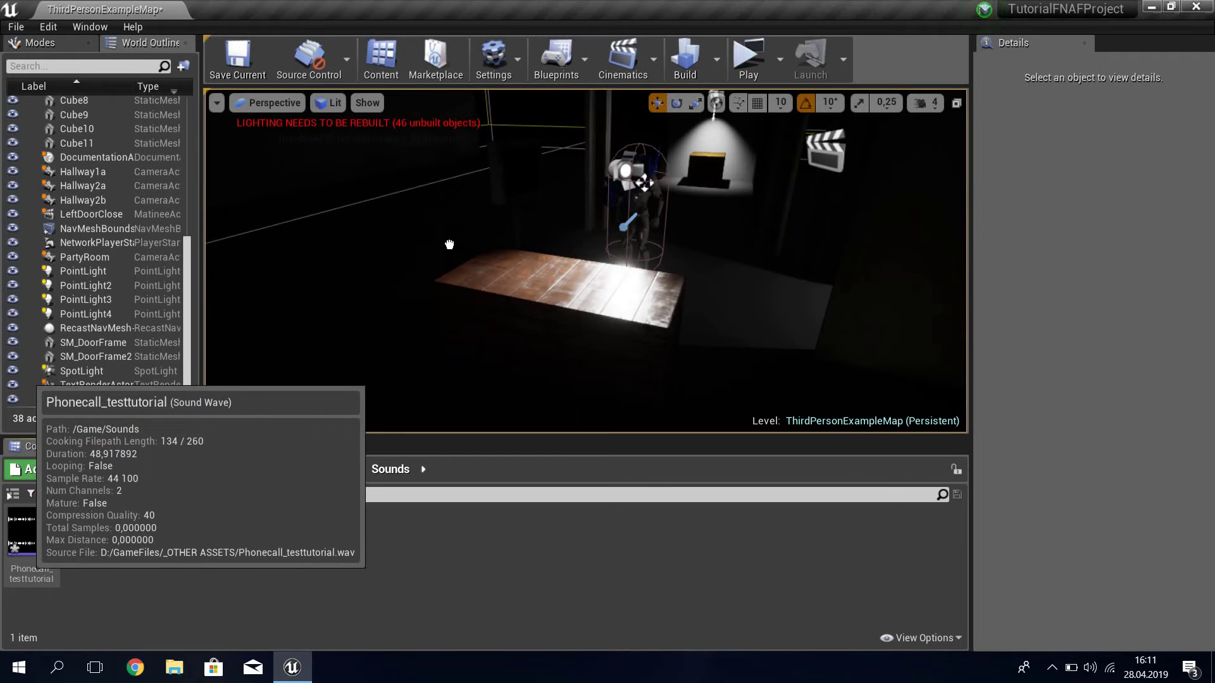
# Step: Drop Phonecall_testtutorial onto the wooden floor and test it in standalone and Selected Viewport play
pyautogui.moveTo(30, 558); pyautogui.dragTo(562, 271)
pyautogui.click(748, 57)
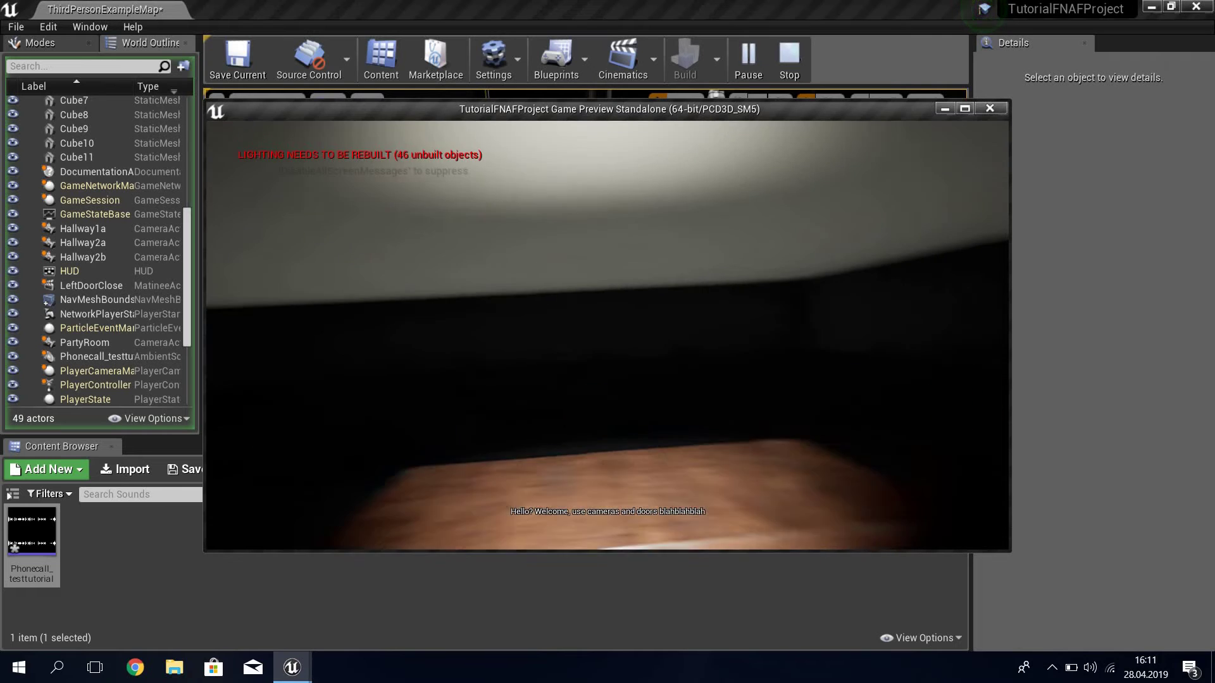
pyautogui.press('Escape')
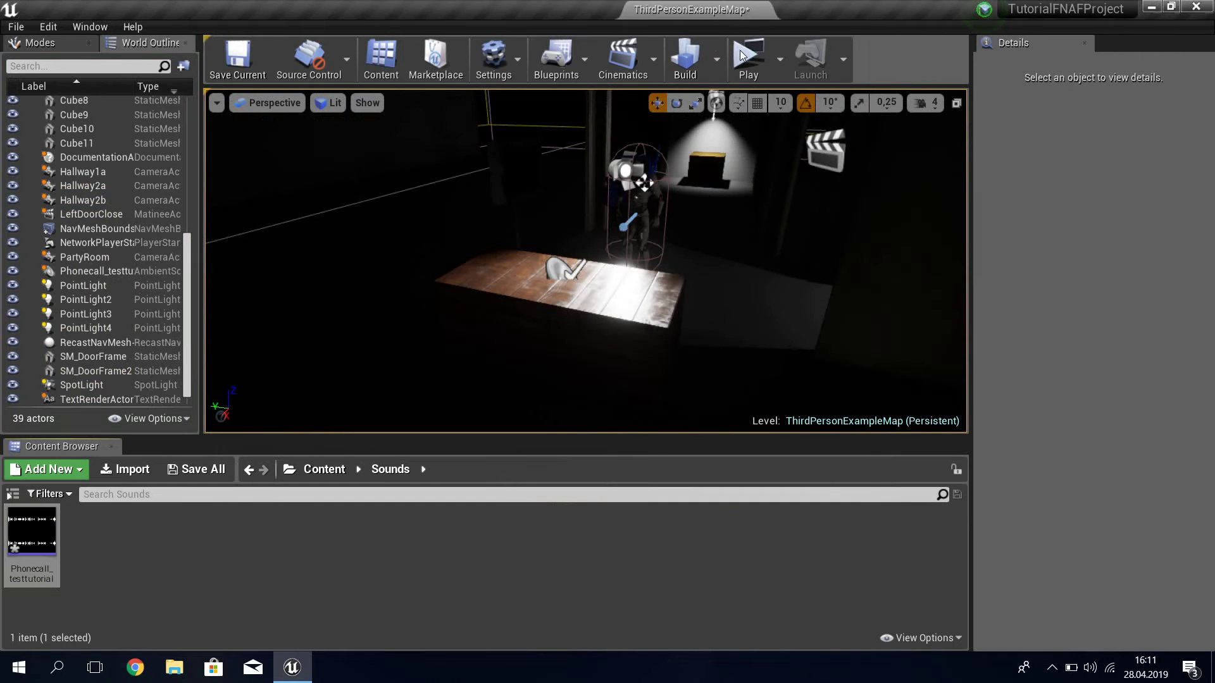
pyautogui.click(781, 60)
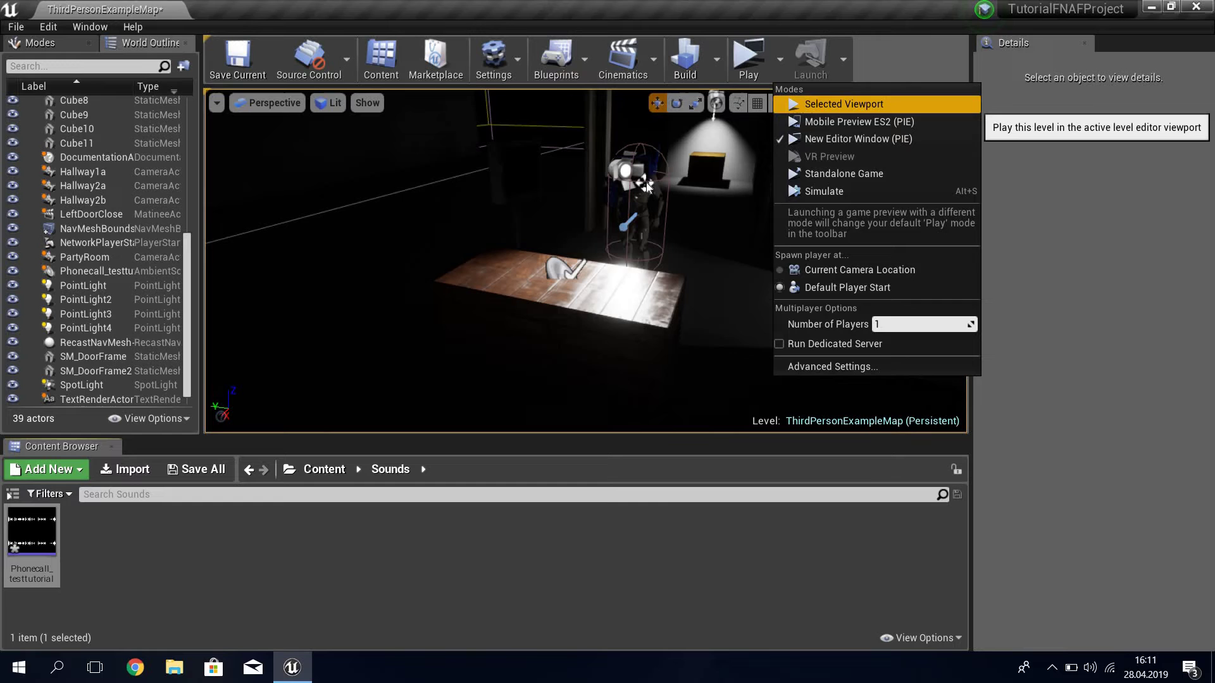
pyautogui.click(815, 108)
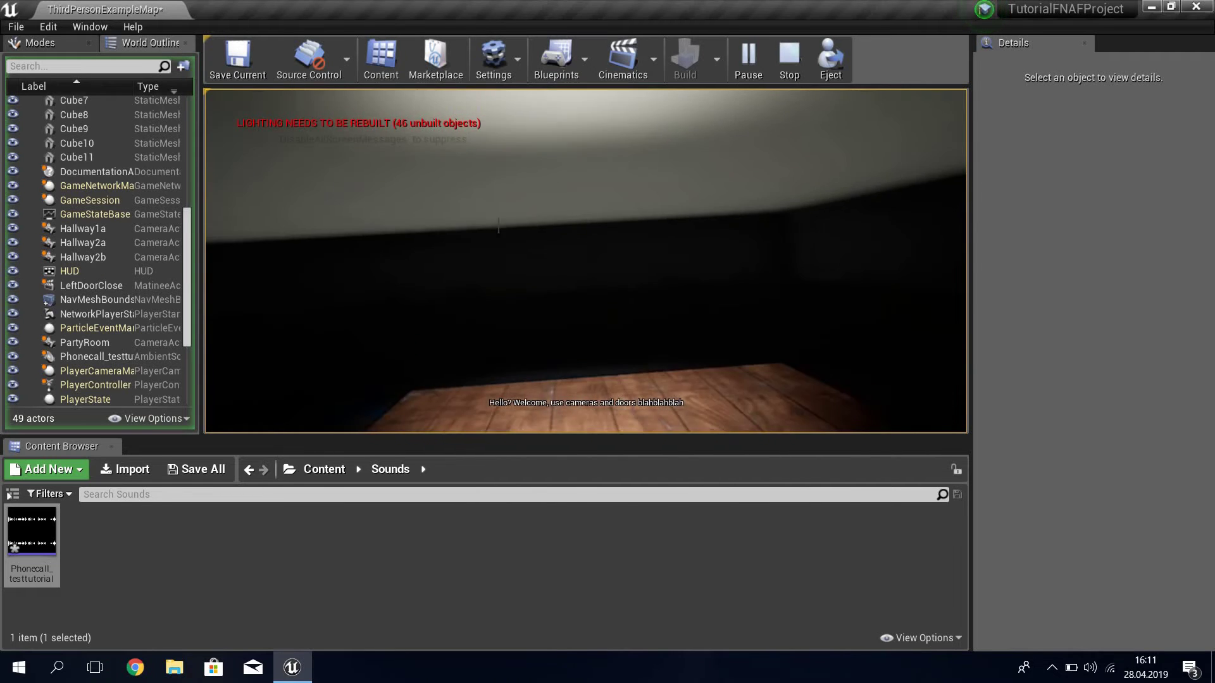
pyautogui.press('Escape')
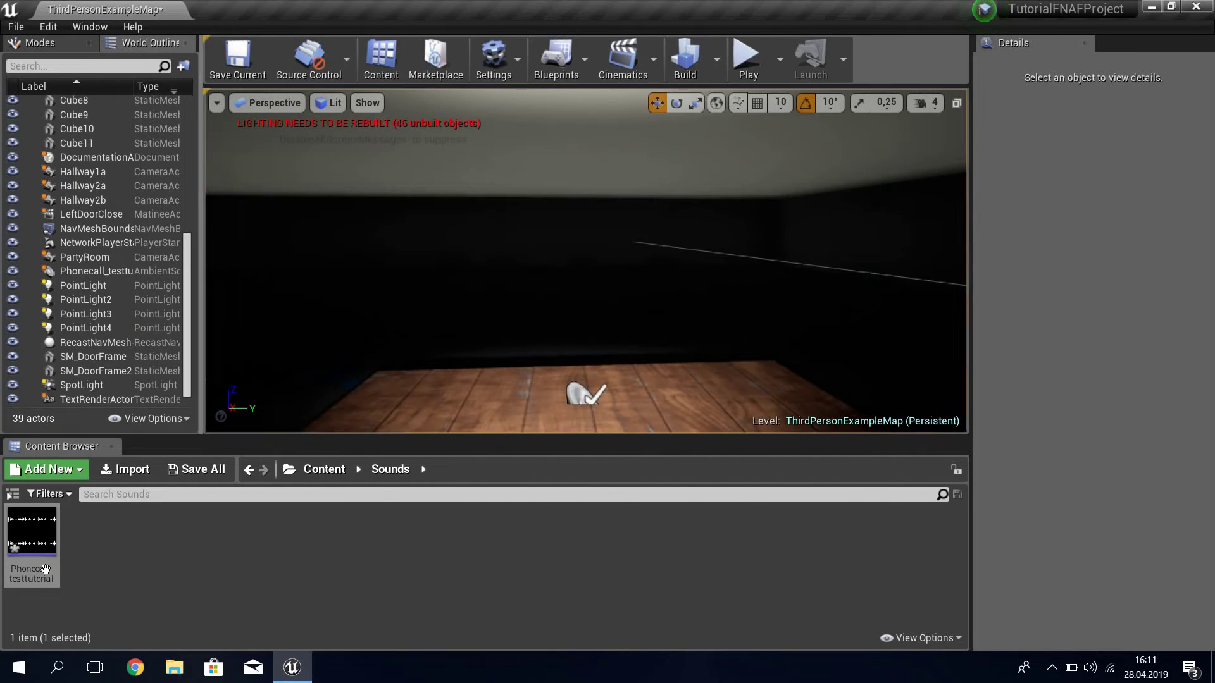
# Step: Open the Phonecall_testtutorial sound wave and scroll to its Subtitles section
pyautogui.doubleClick(45, 555)
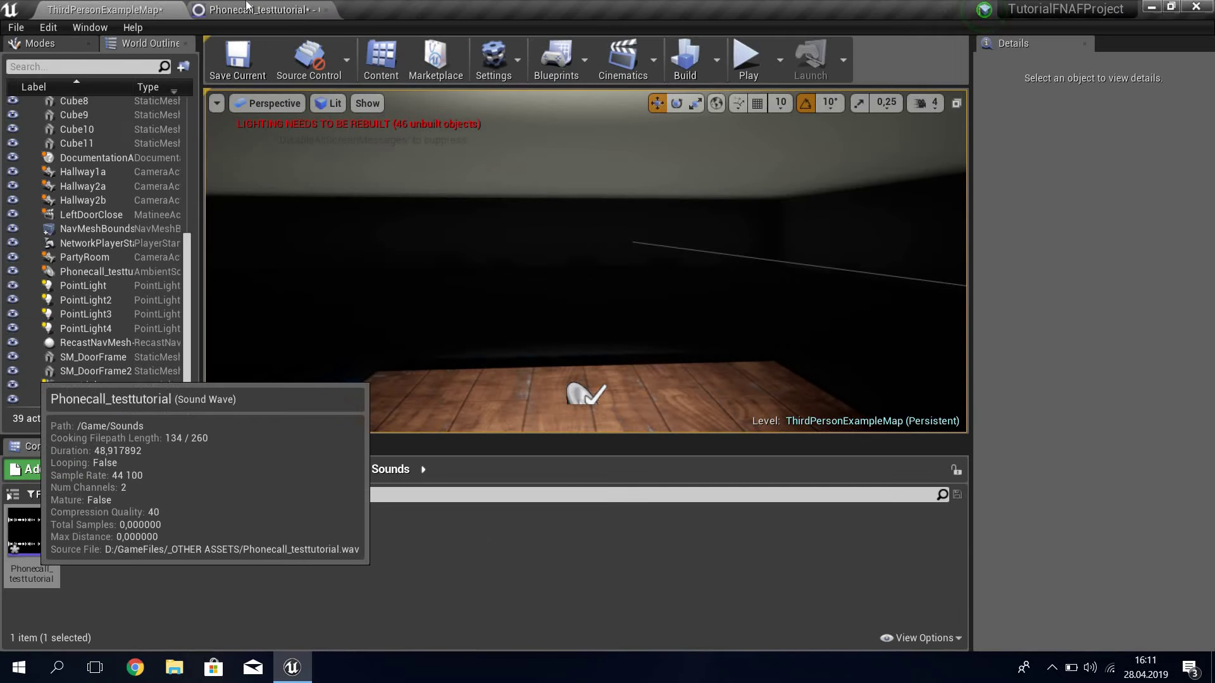
pyautogui.click(263, 10)
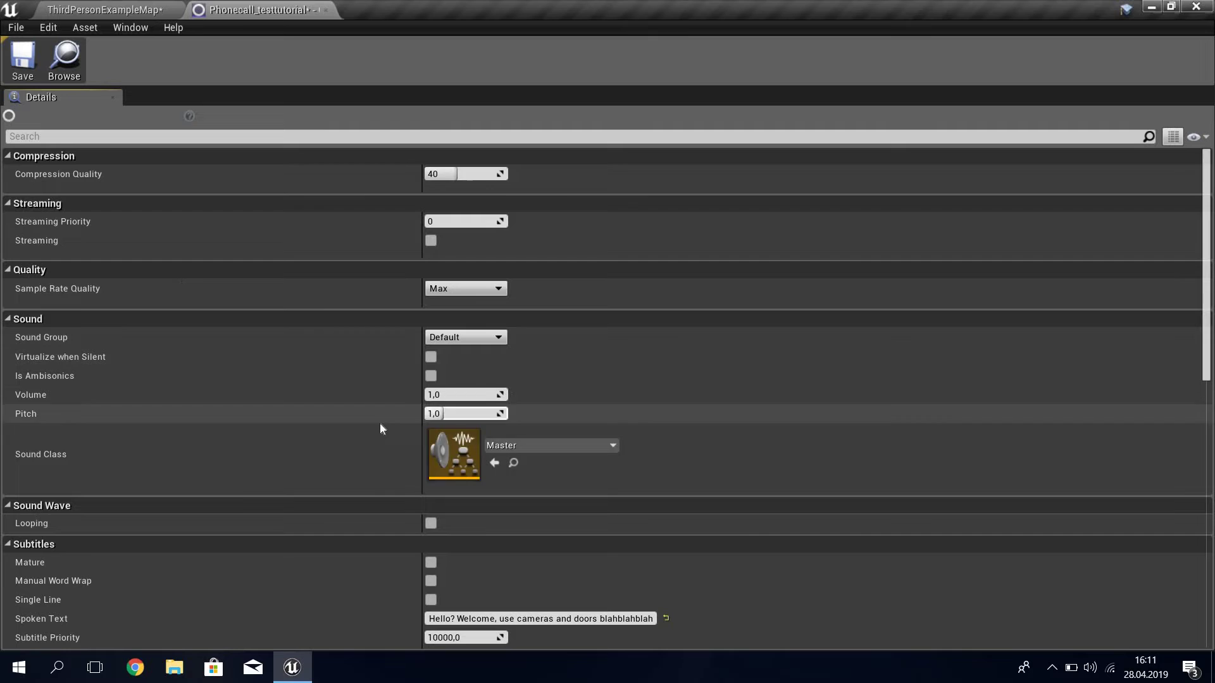
pyautogui.scroll(-1, 613, 304)
pyautogui.scroll(-4, 613, 304)
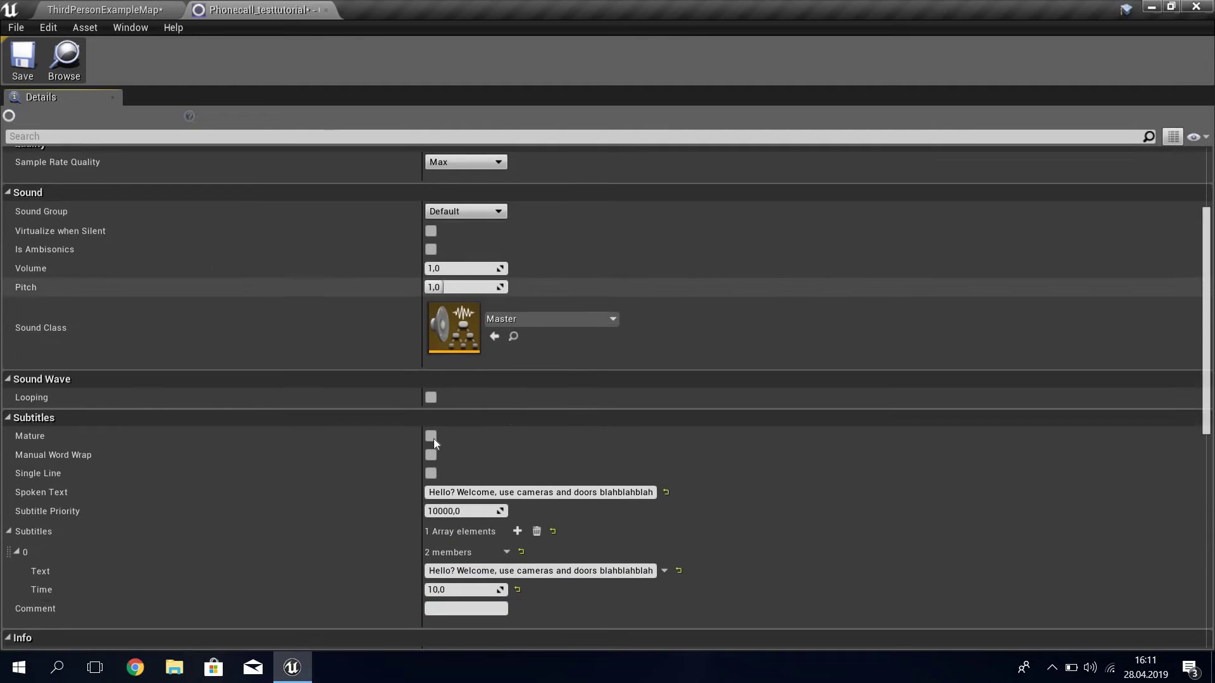
pyautogui.scroll(-4, 434, 438)
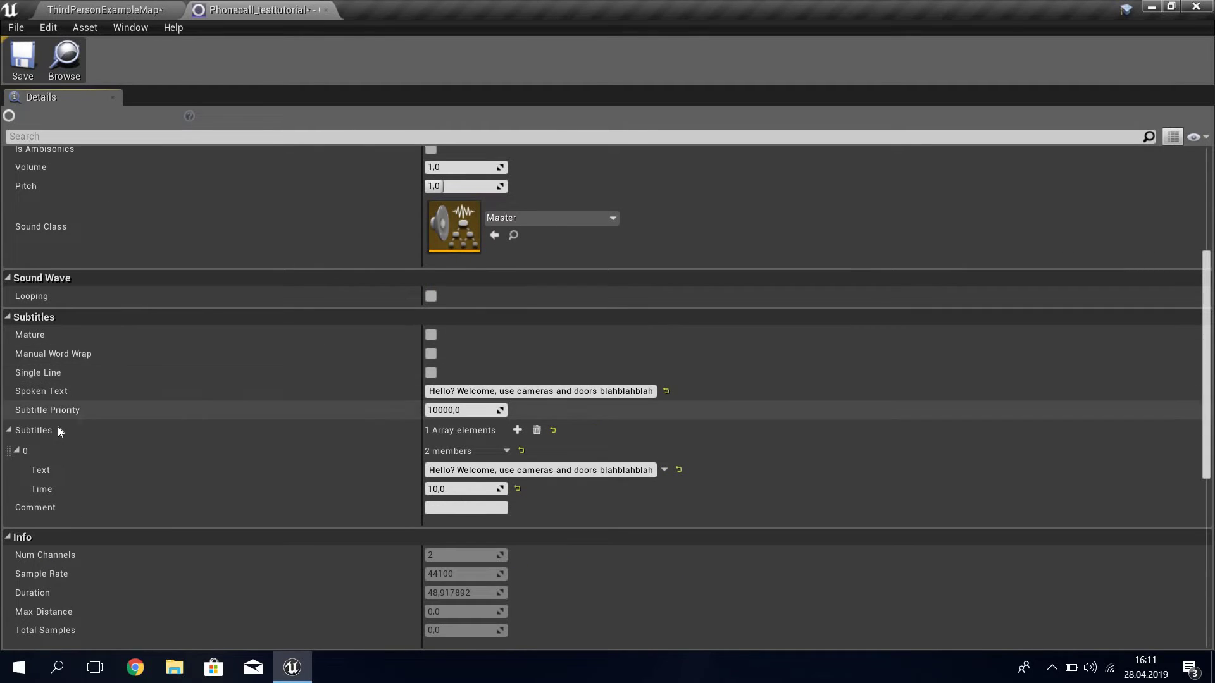
# Step: Fill Spoken Text and element 0 Text with the camera-and-doors welcome line at Time 10
pyautogui.click(431, 472)
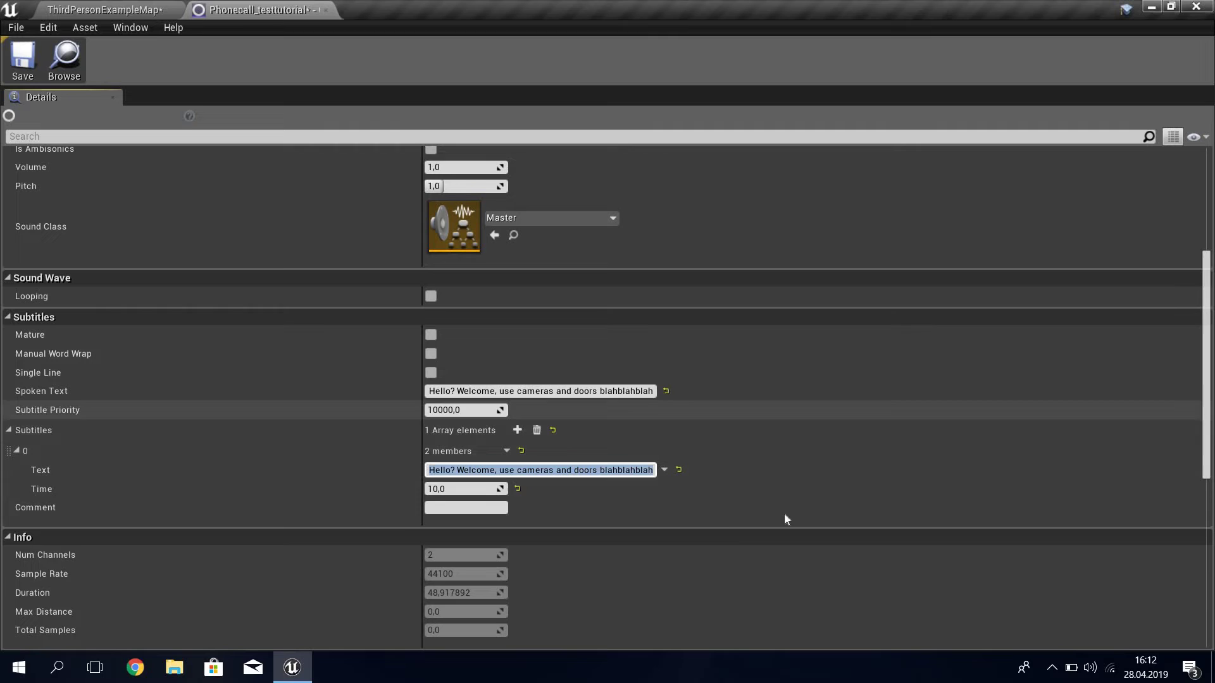
pyautogui.click(645, 470)
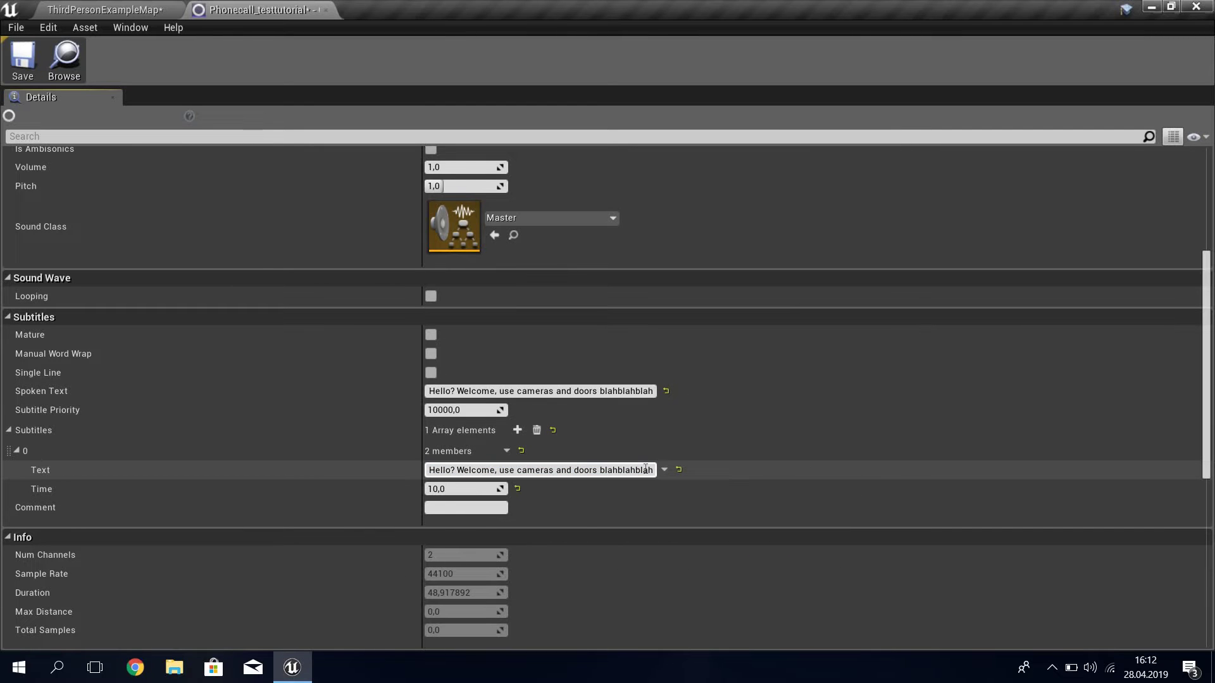
pyautogui.click(184, 556)
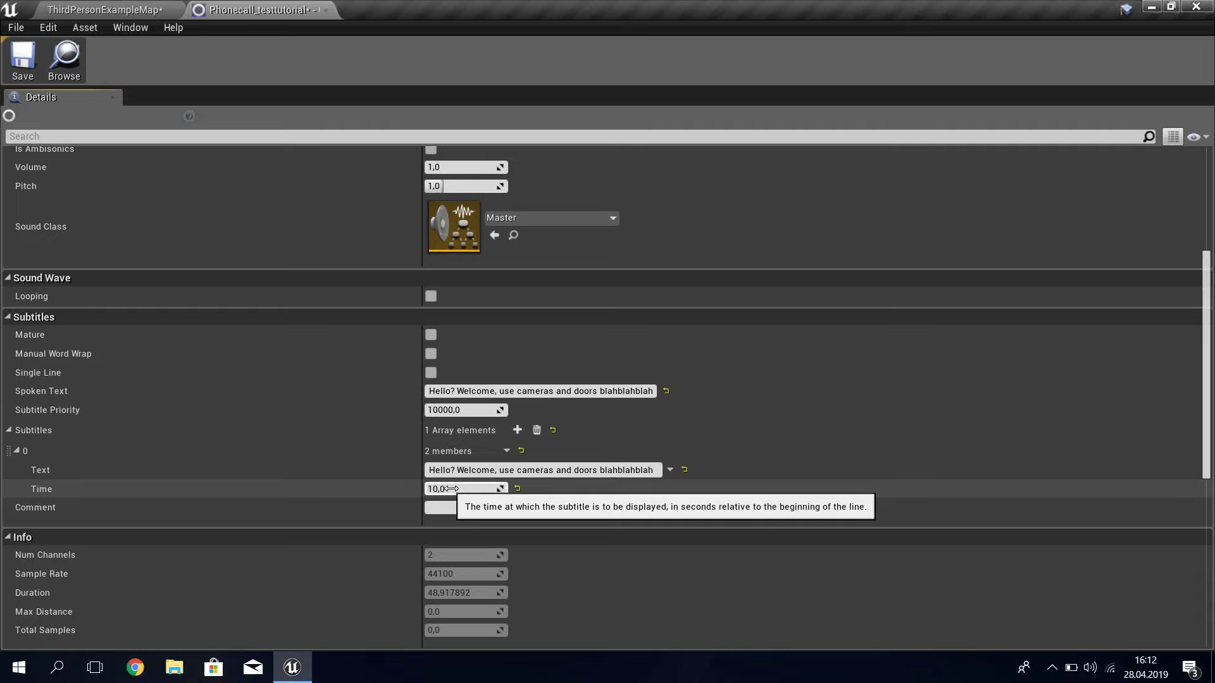
pyautogui.scroll(-2, 721, 544)
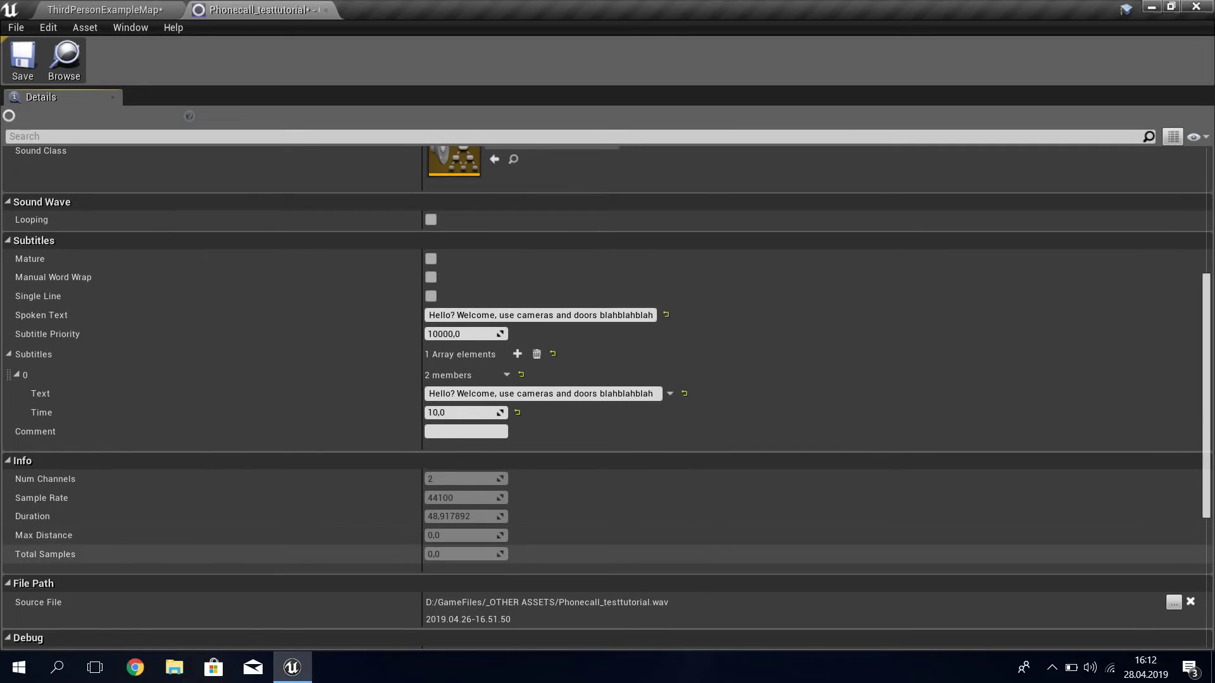
pyautogui.scroll(-2, 698, 399)
pyautogui.scroll(-5, 668, 399)
pyautogui.scroll(-3, 702, 419)
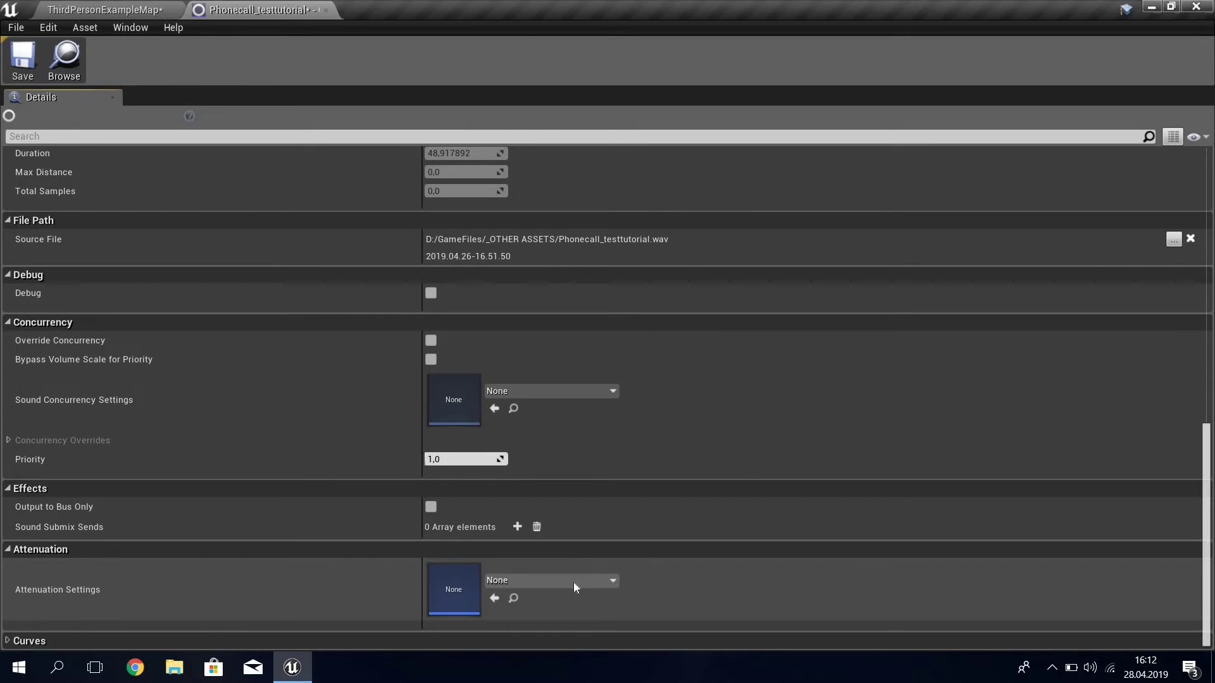
# Step: Create a new Sound Attenuation asset named 3D_sound in the Sounds folder
pyautogui.click(542, 581)
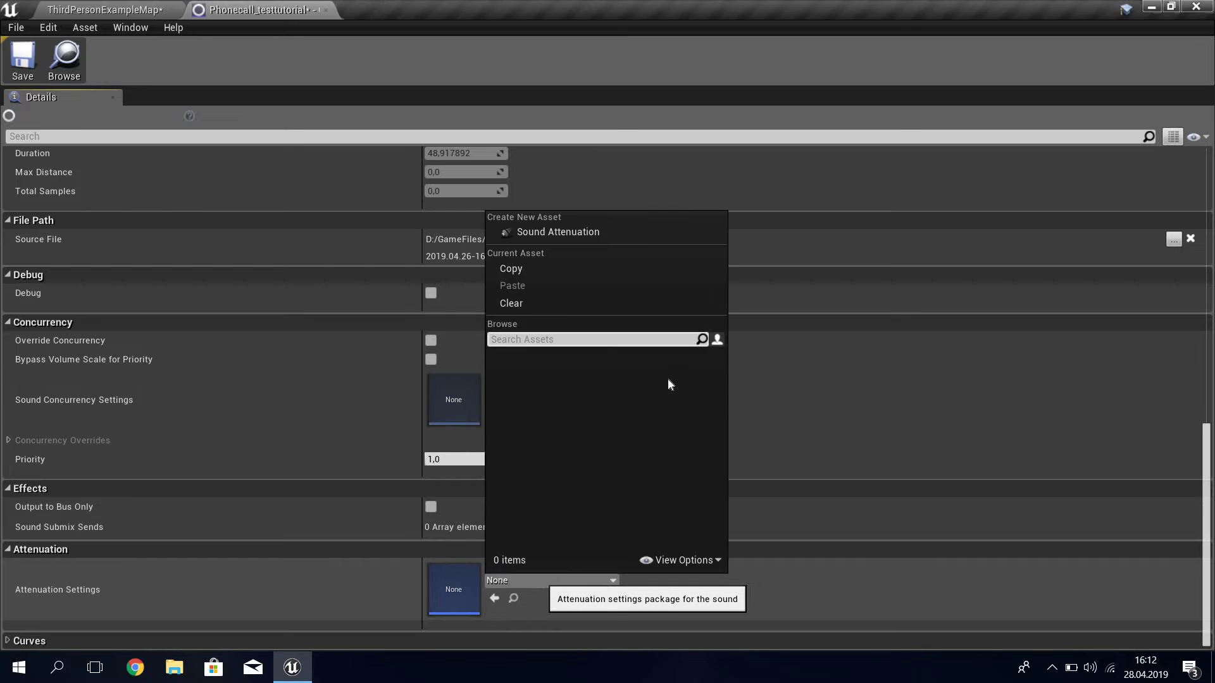
pyautogui.click(576, 230)
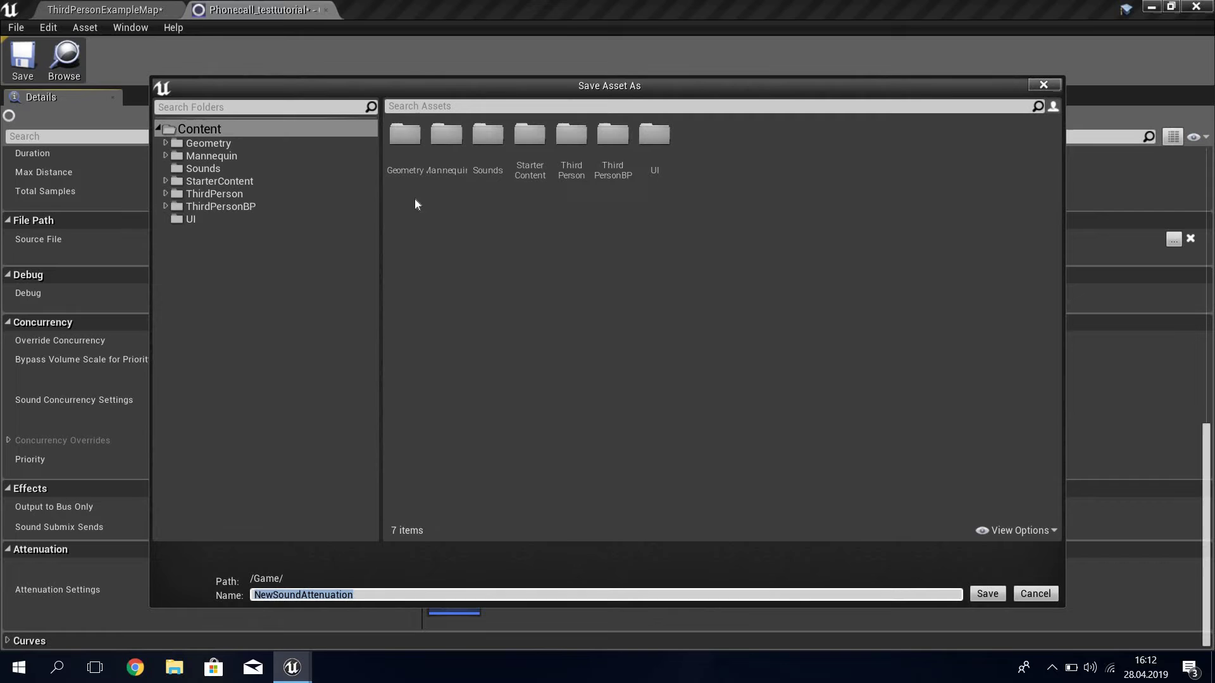
pyautogui.doubleClick(484, 154)
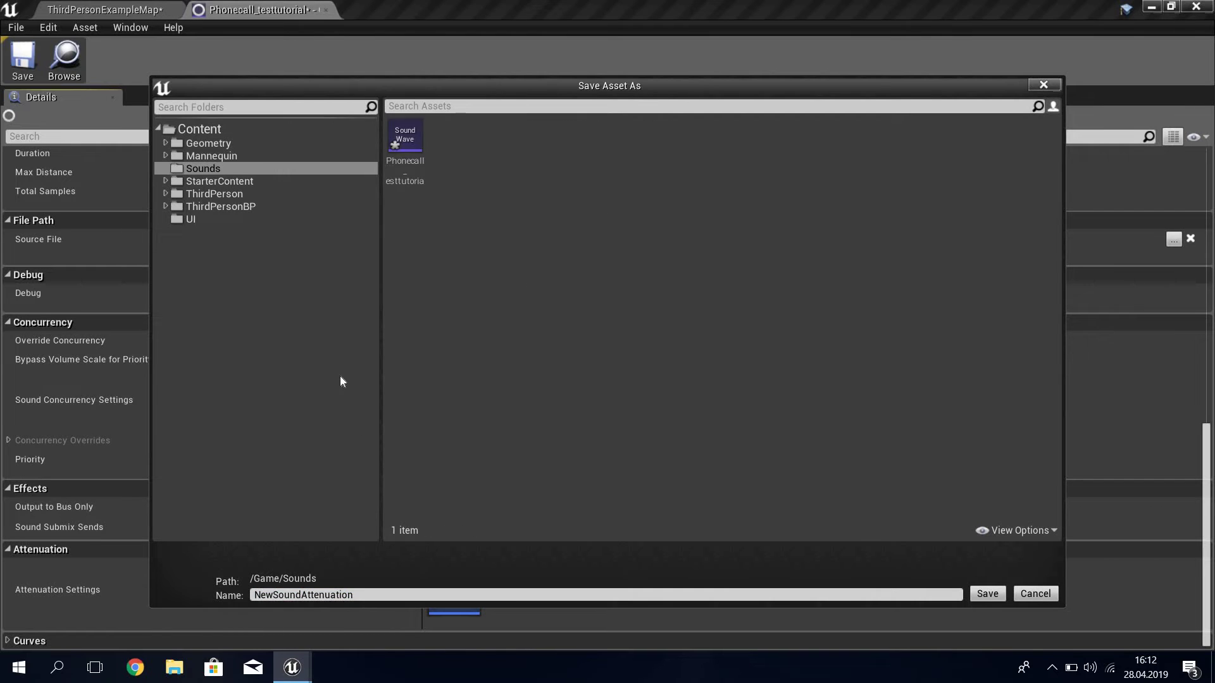
pyautogui.click(387, 596)
pyautogui.write('3D_soun')
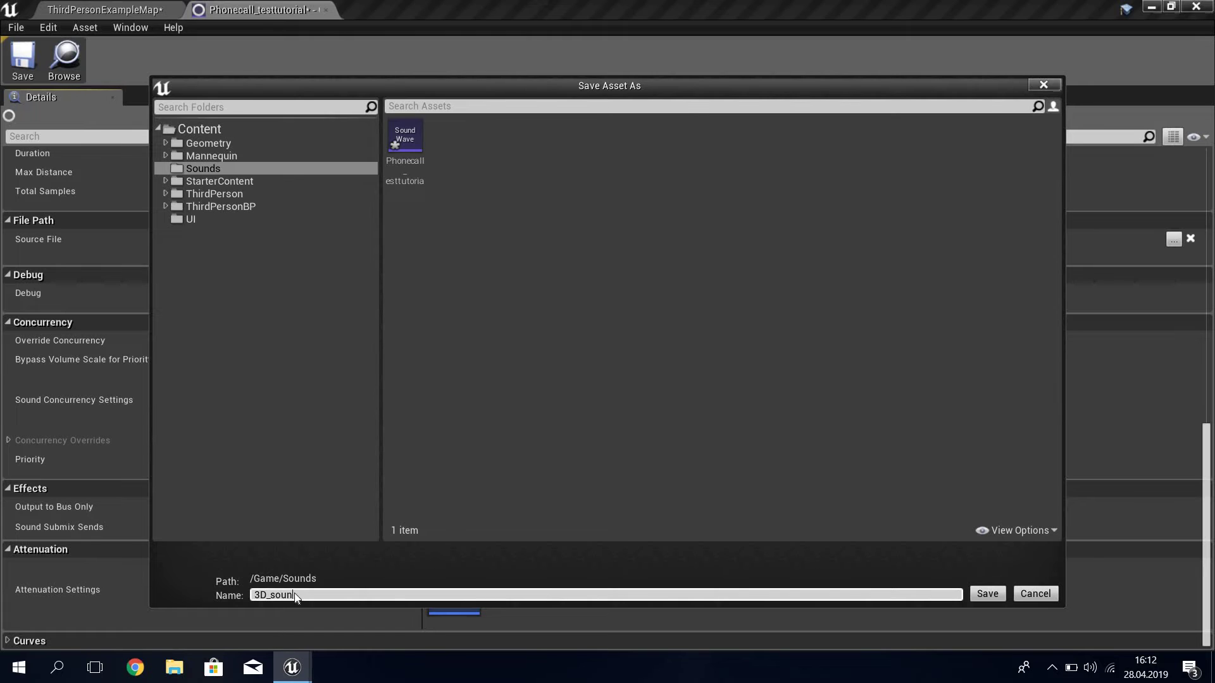
pyautogui.write('d')
pyautogui.press('Return')
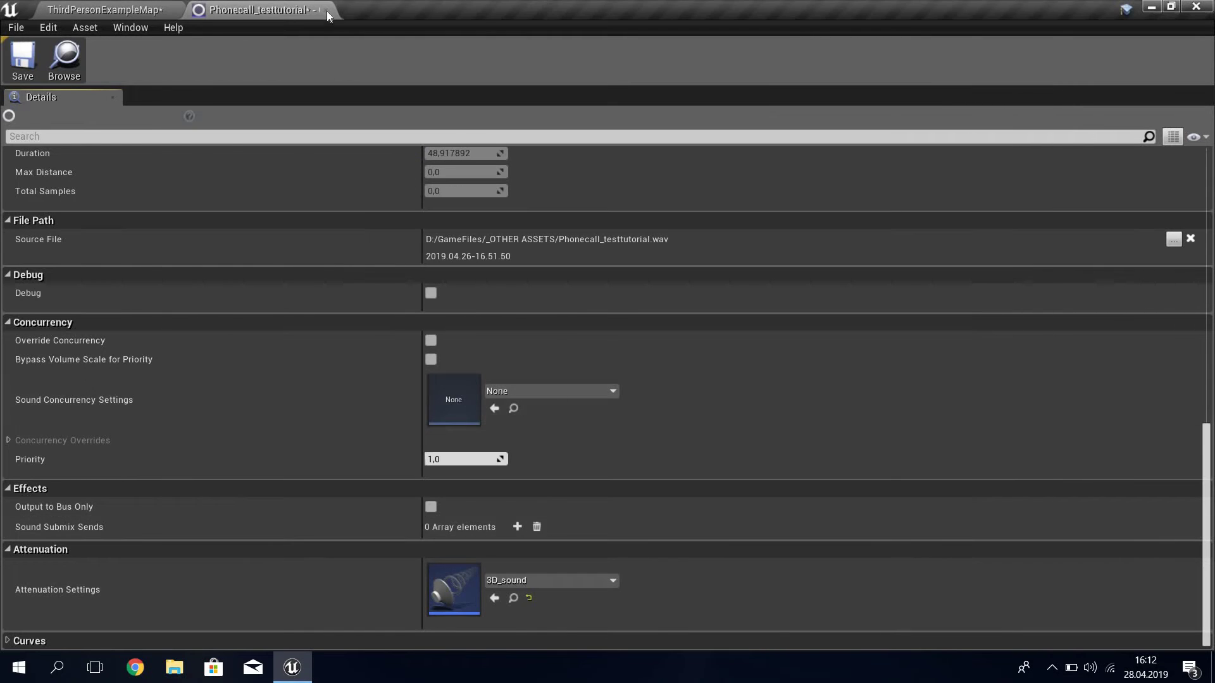
# Step: Close the sound editor and inspect the 3D_sound attenuation settings
pyautogui.click(325, 9)
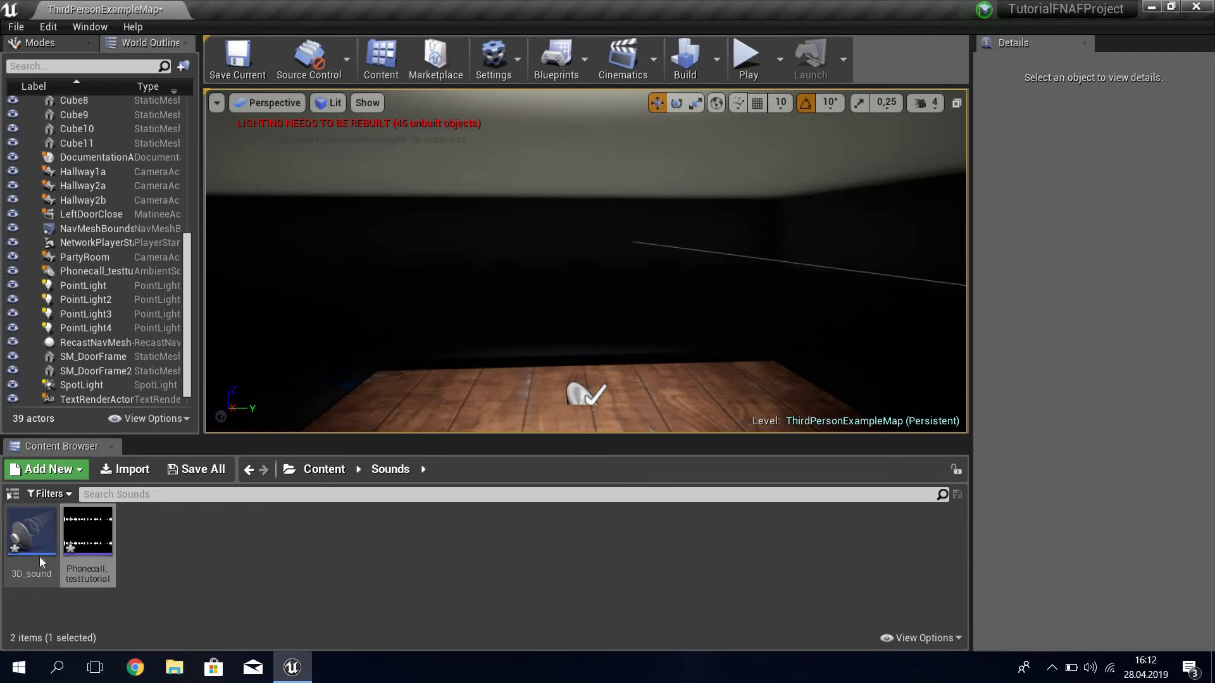
pyautogui.doubleClick(32, 535)
pyautogui.scroll(-3, 633, 393)
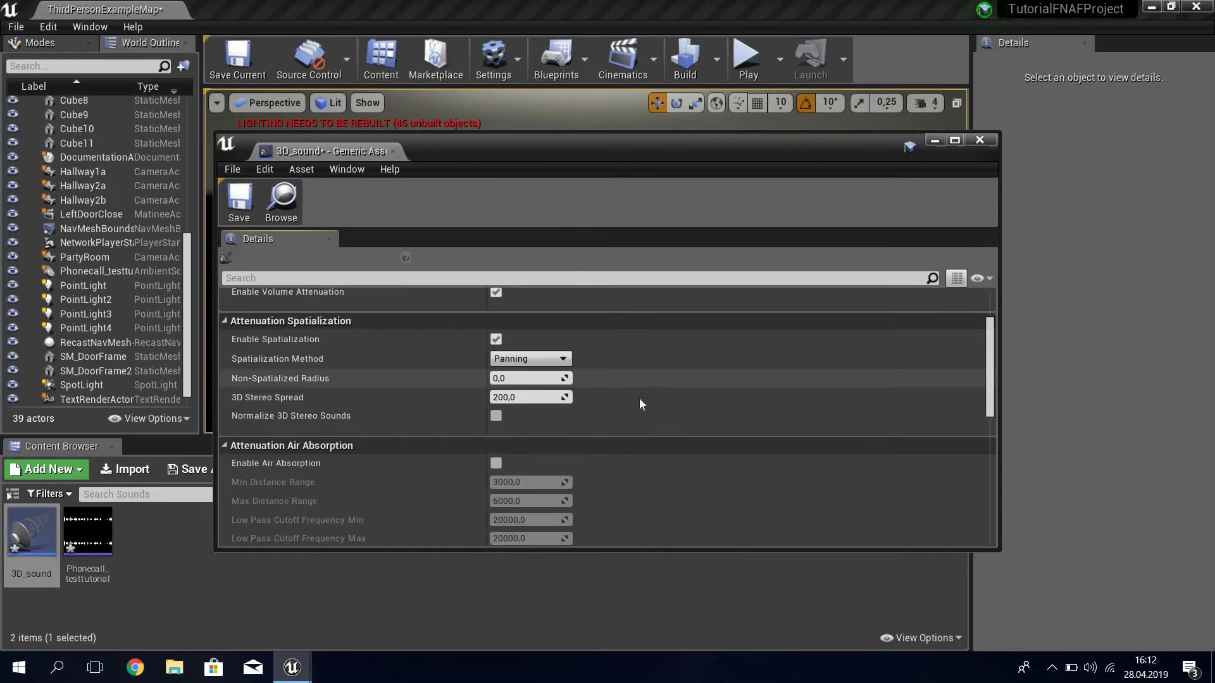
pyautogui.scroll(-1, 640, 403)
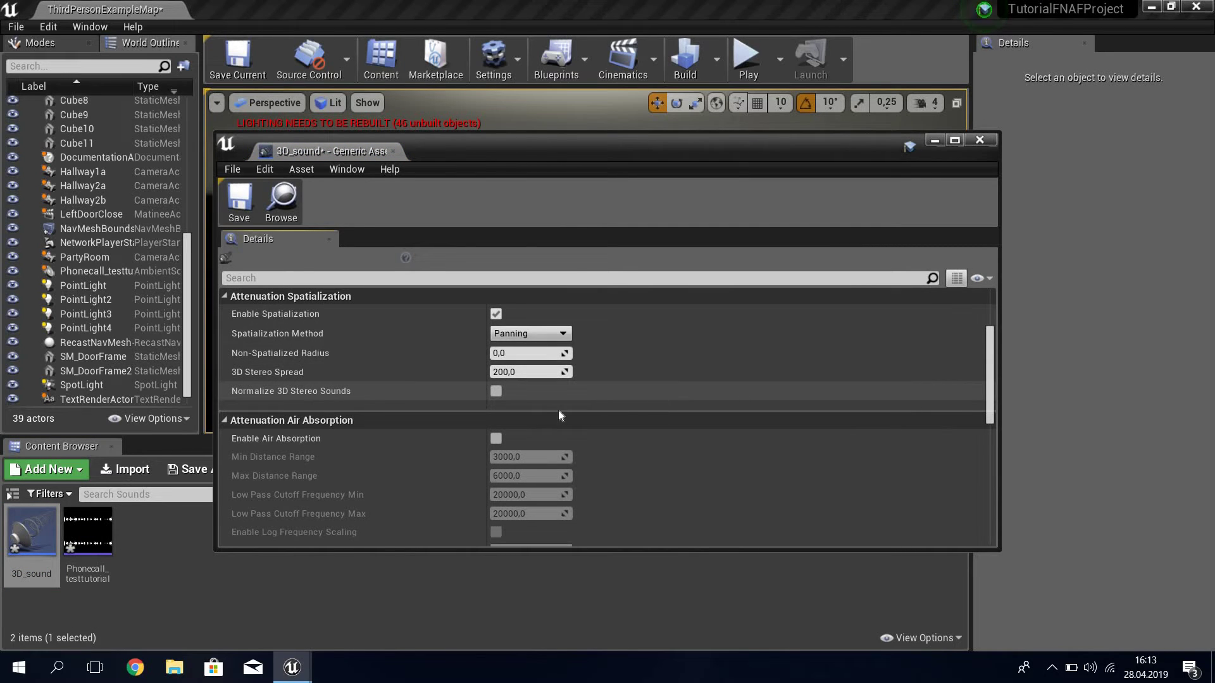
pyautogui.click(394, 152)
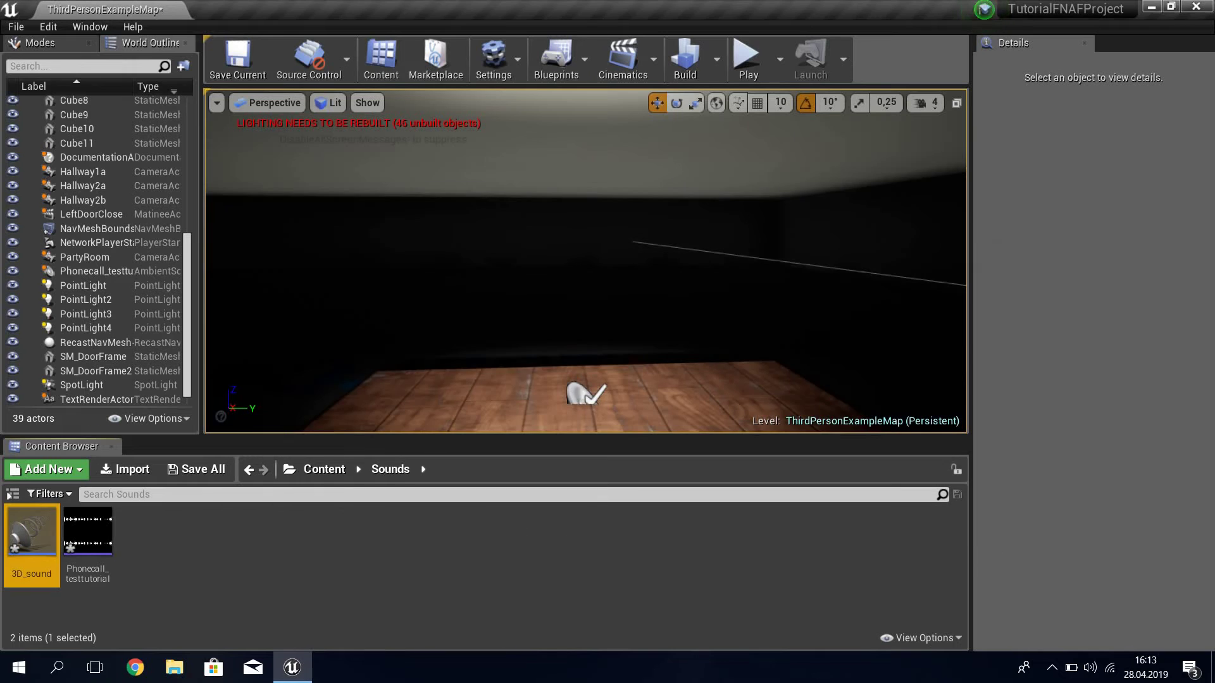
pyautogui.moveTo(586, 266); pyautogui.dragTo(585, 241, button='right')
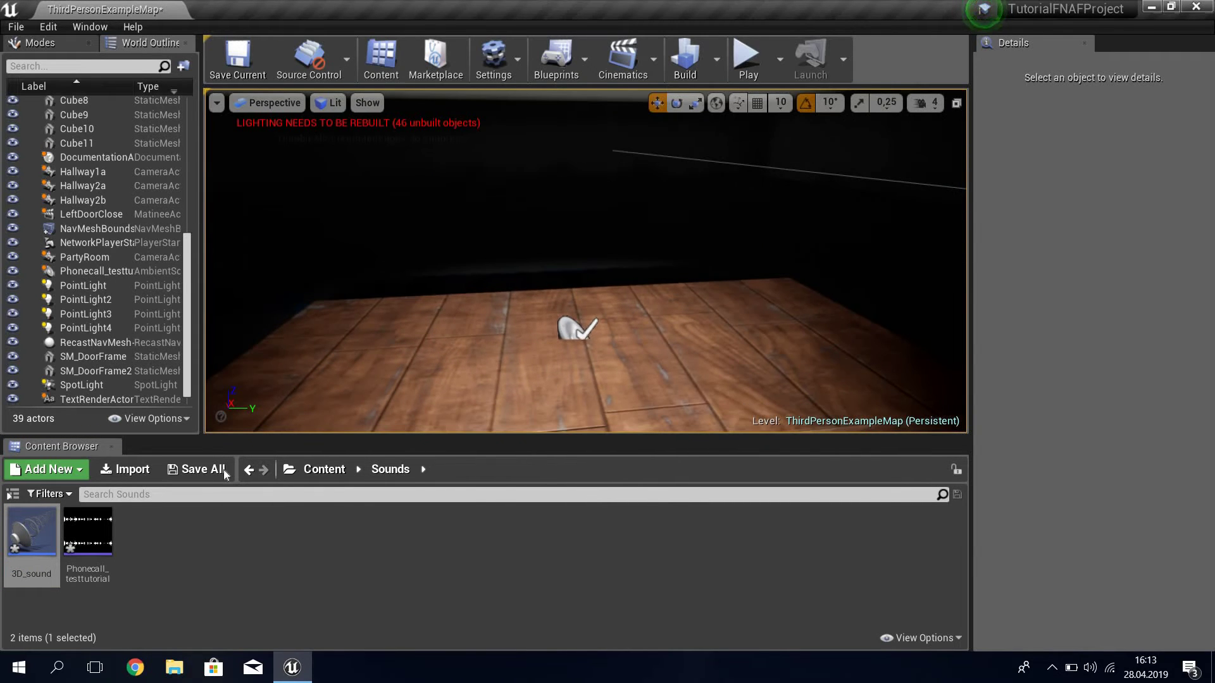
pyautogui.click(749, 60)
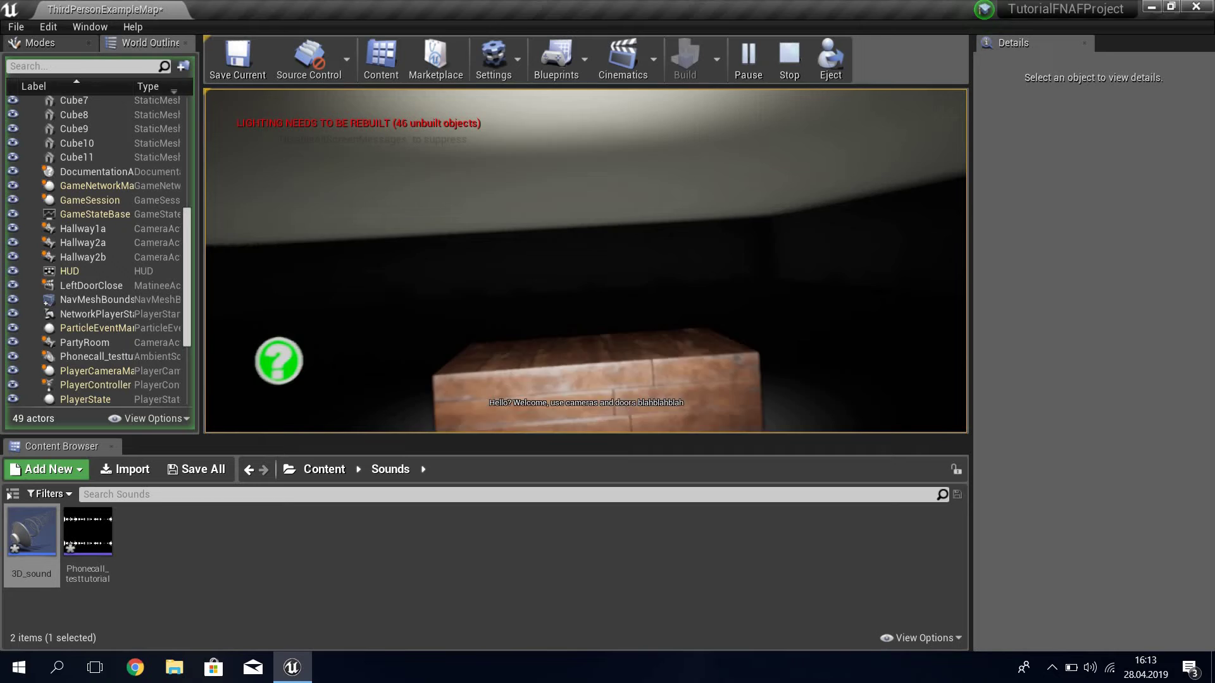
pyautogui.press('Escape')
pyautogui.moveTo(586, 400); pyautogui.dragTo(628, 353, button='right')
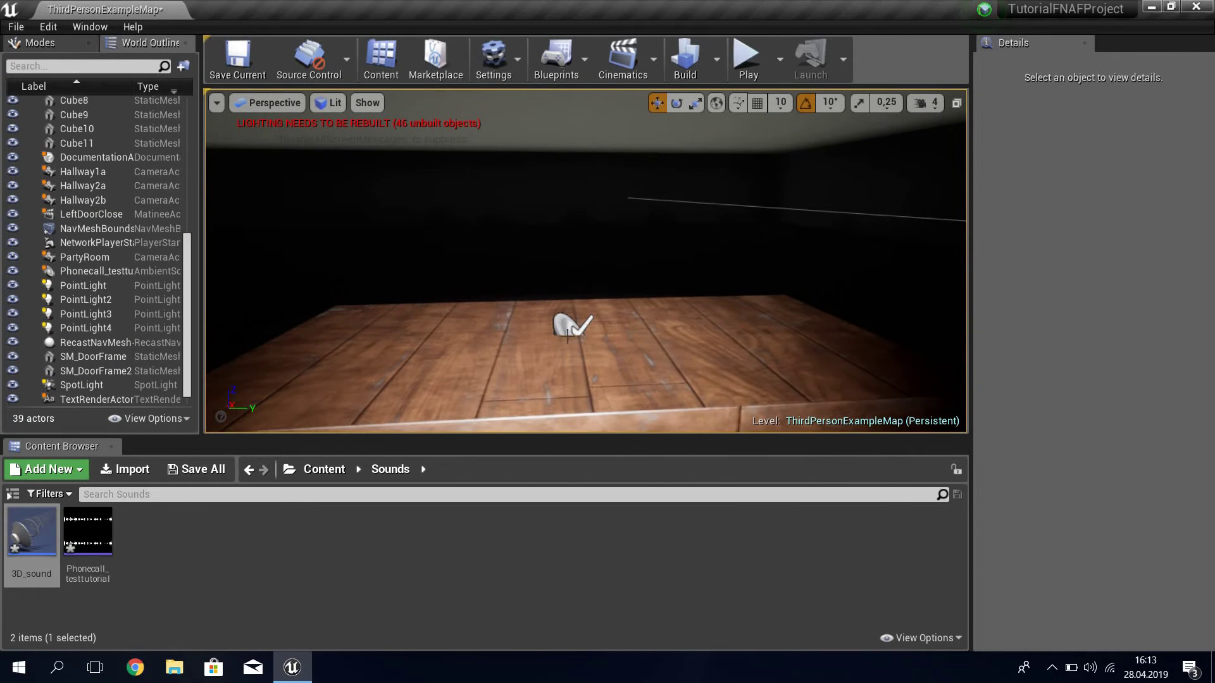
# Step: Select the Phonecall_testtutorial actor and orbit the view around it above the wooden table
pyautogui.rightClick(638, 353)
pyautogui.press('Escape')
pyautogui.click(573, 326)
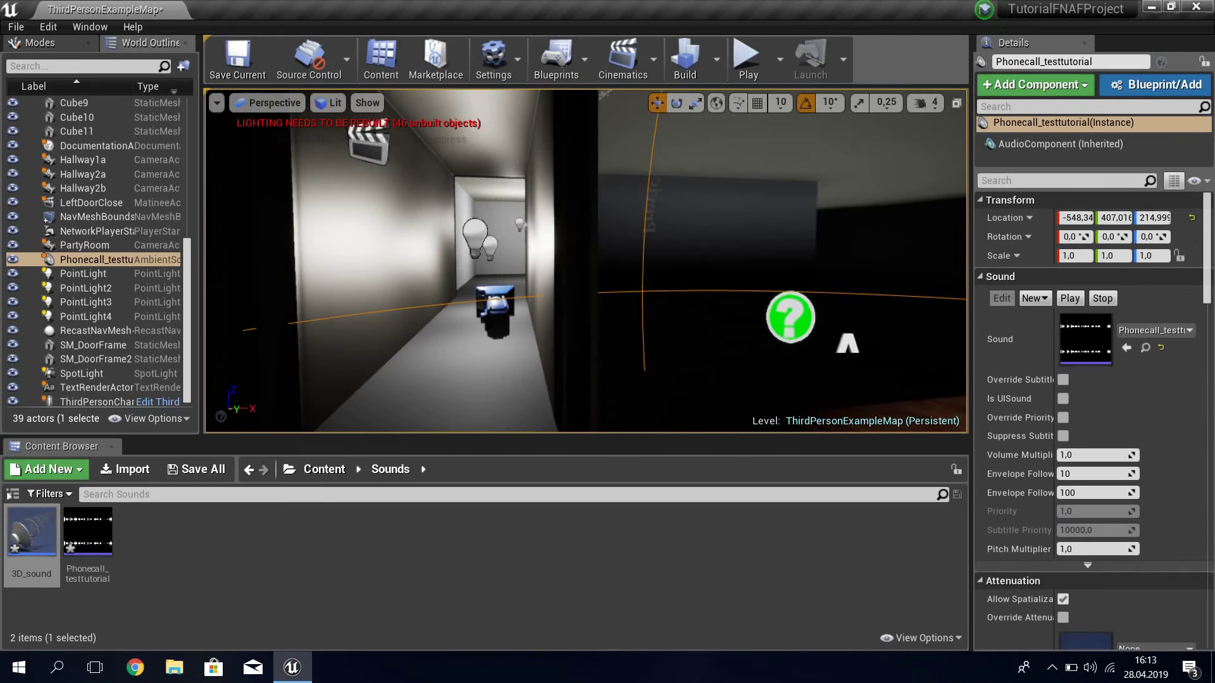
pyautogui.moveTo(906, 232); pyautogui.dragTo(823, 266, button='right')
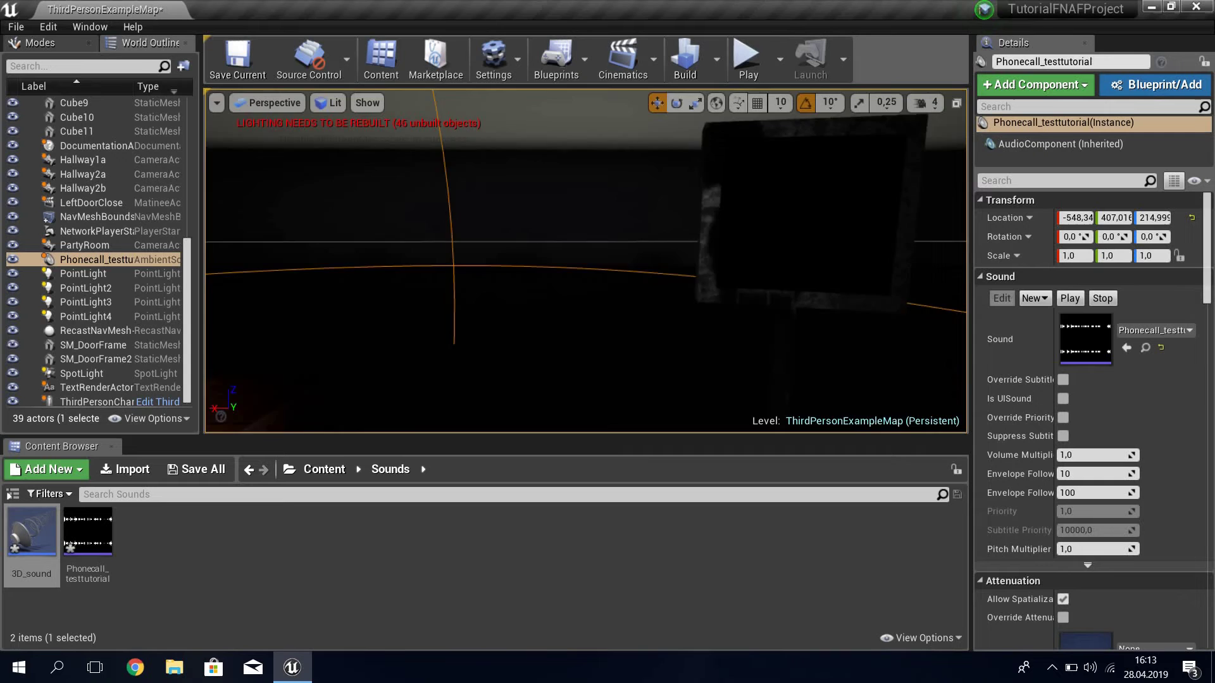
pyautogui.moveTo(509, 270); pyautogui.dragTo(510, 271, button='right')
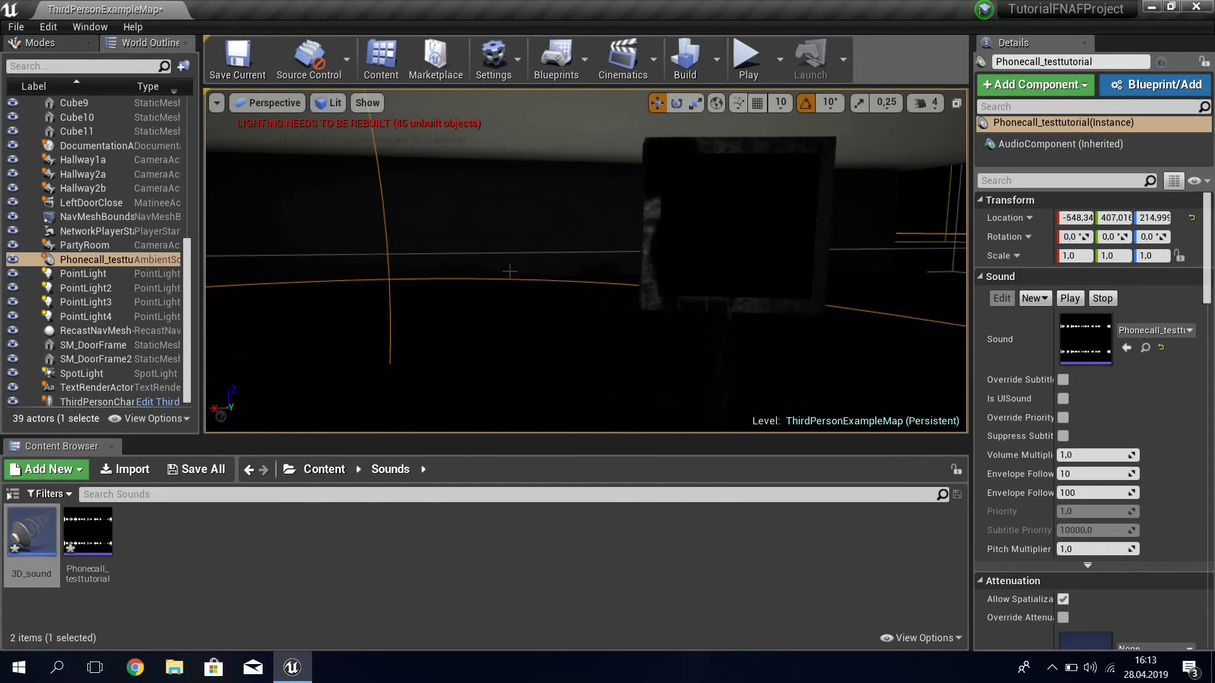
pyautogui.moveTo(906, 248); pyautogui.dragTo(906, 248, button='right')
pyautogui.moveTo(613, 291); pyautogui.dragTo(586, 260, button='right')
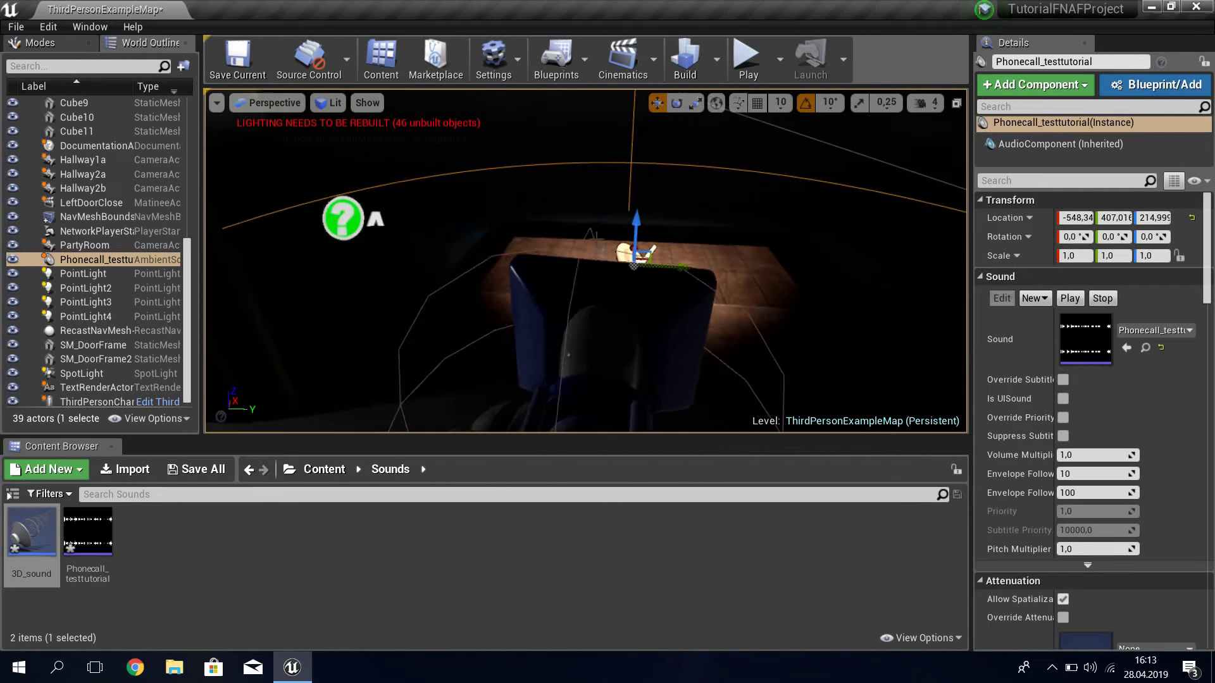
# Step: Add a cube beside the table, stretch it to double height, and apply M_Wood_Oak
pyautogui.click(45, 43)
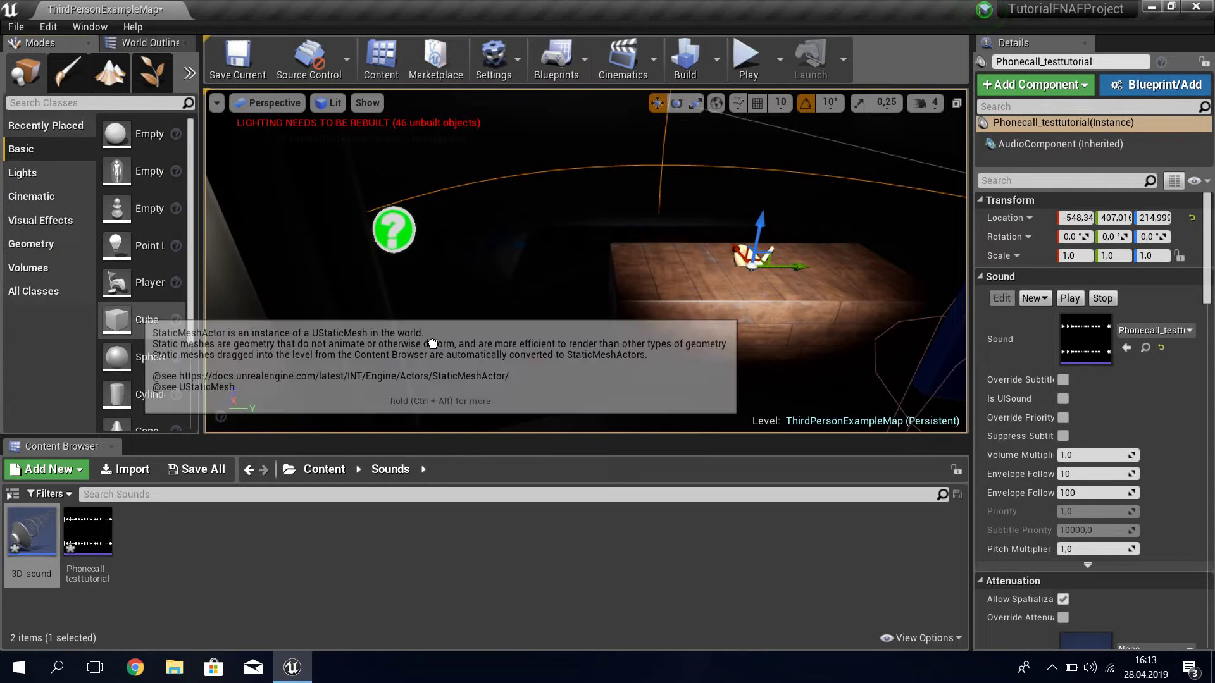
pyautogui.moveTo(130, 316); pyautogui.dragTo(434, 318)
pyautogui.moveTo(460, 253); pyautogui.dragTo(434, 271)
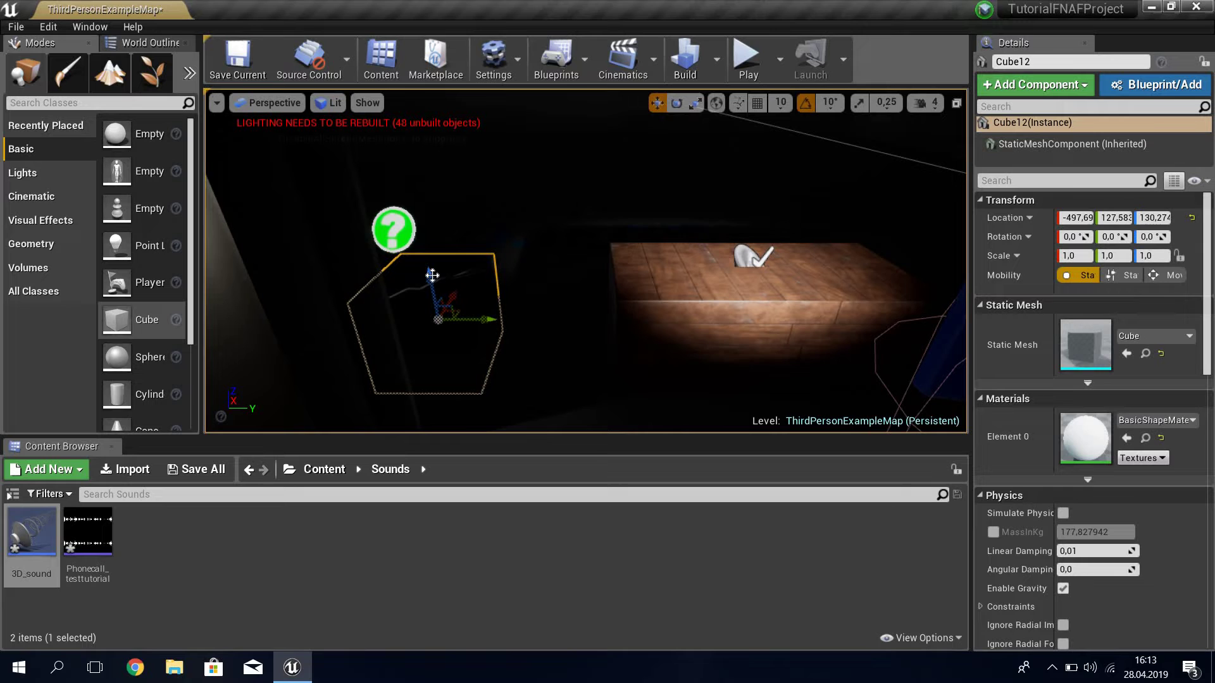
pyautogui.press('e')
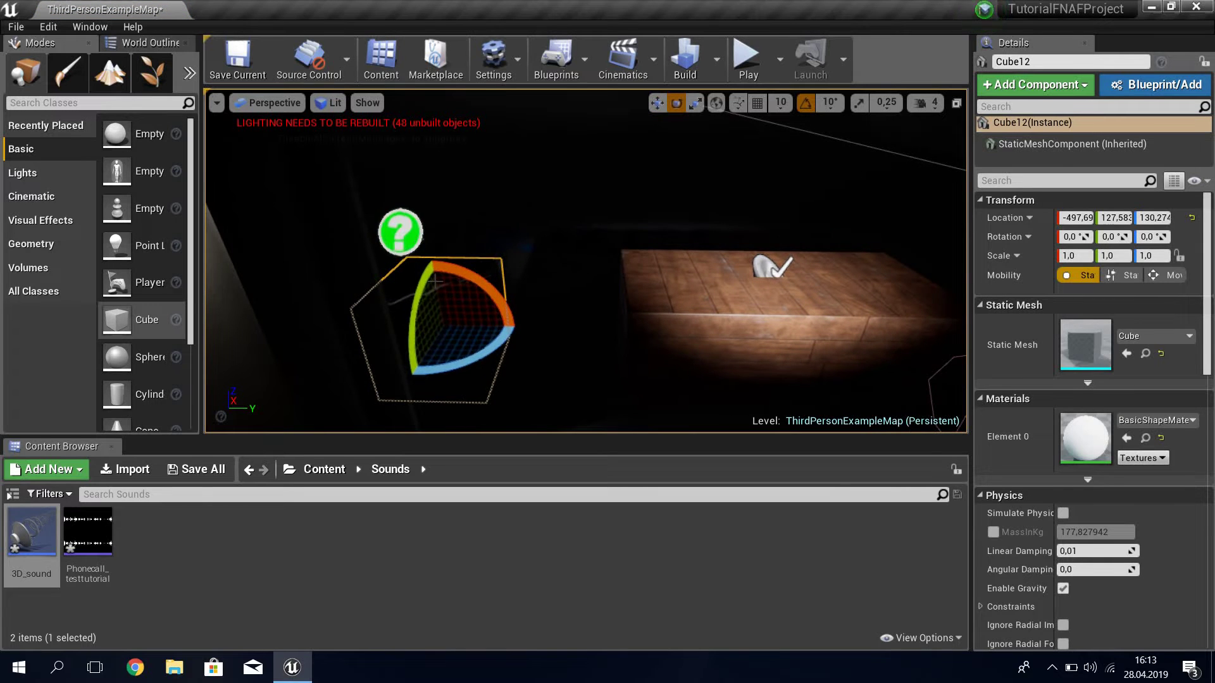
pyautogui.press('r')
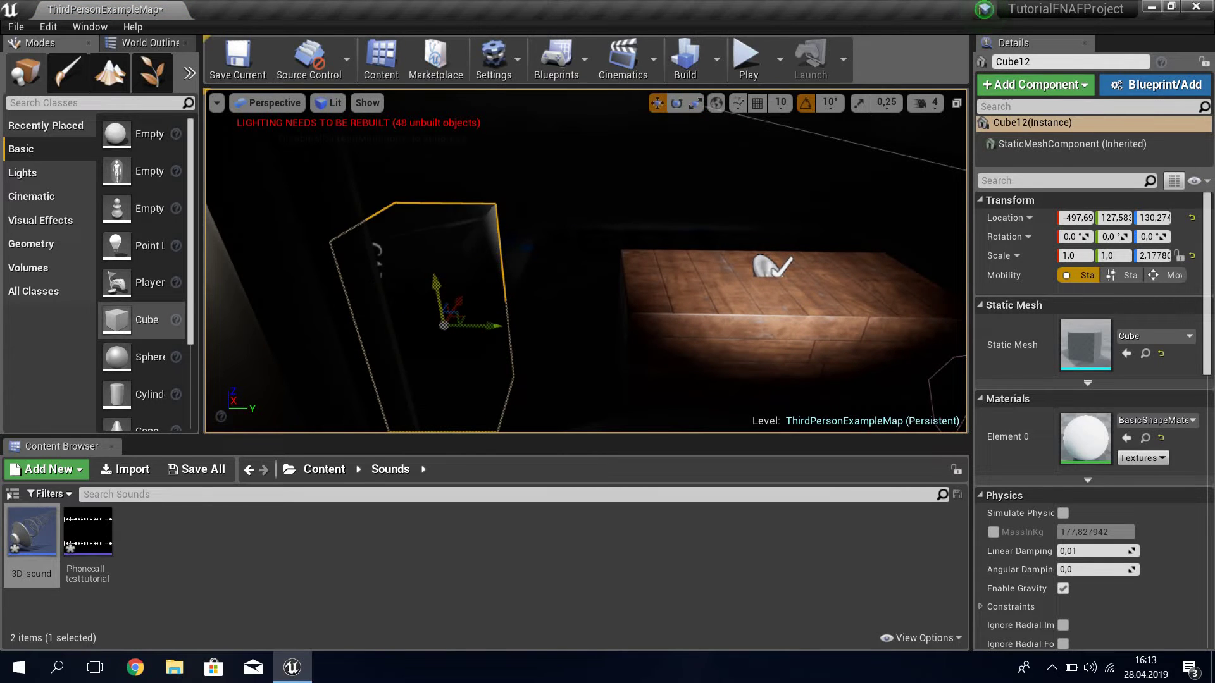
pyautogui.moveTo(437, 281); pyautogui.dragTo(433, 181)
pyautogui.moveTo(469, 240); pyautogui.dragTo(565, 252)
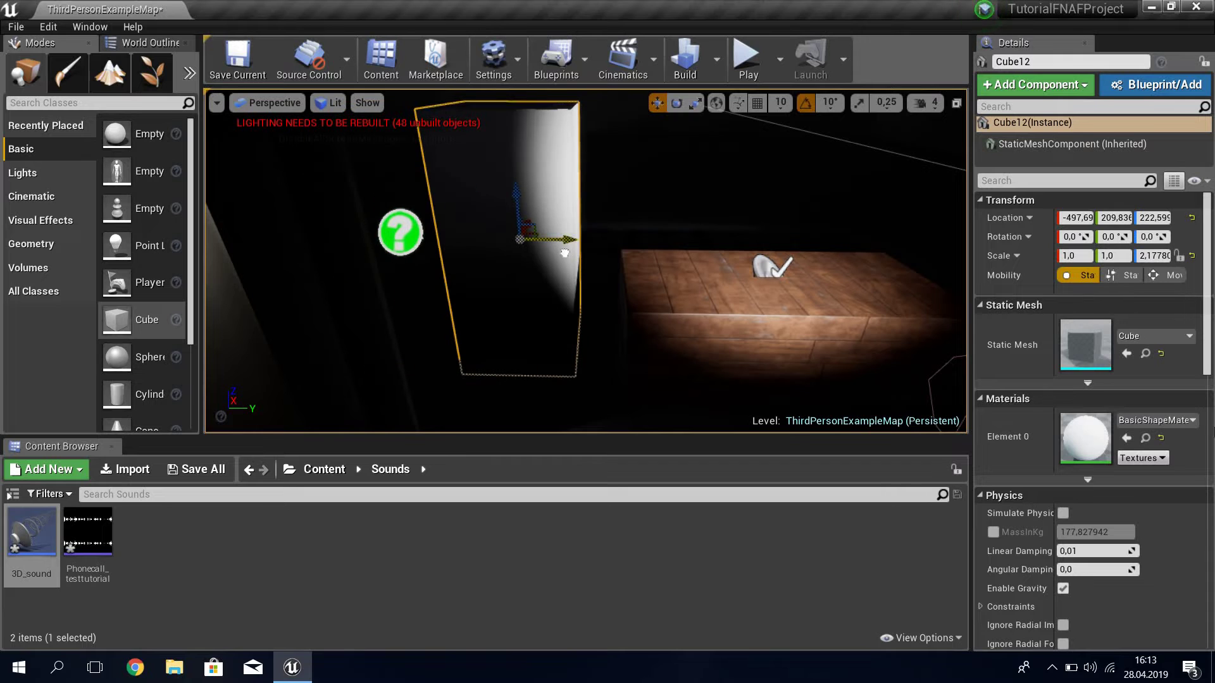
pyautogui.click(1160, 422)
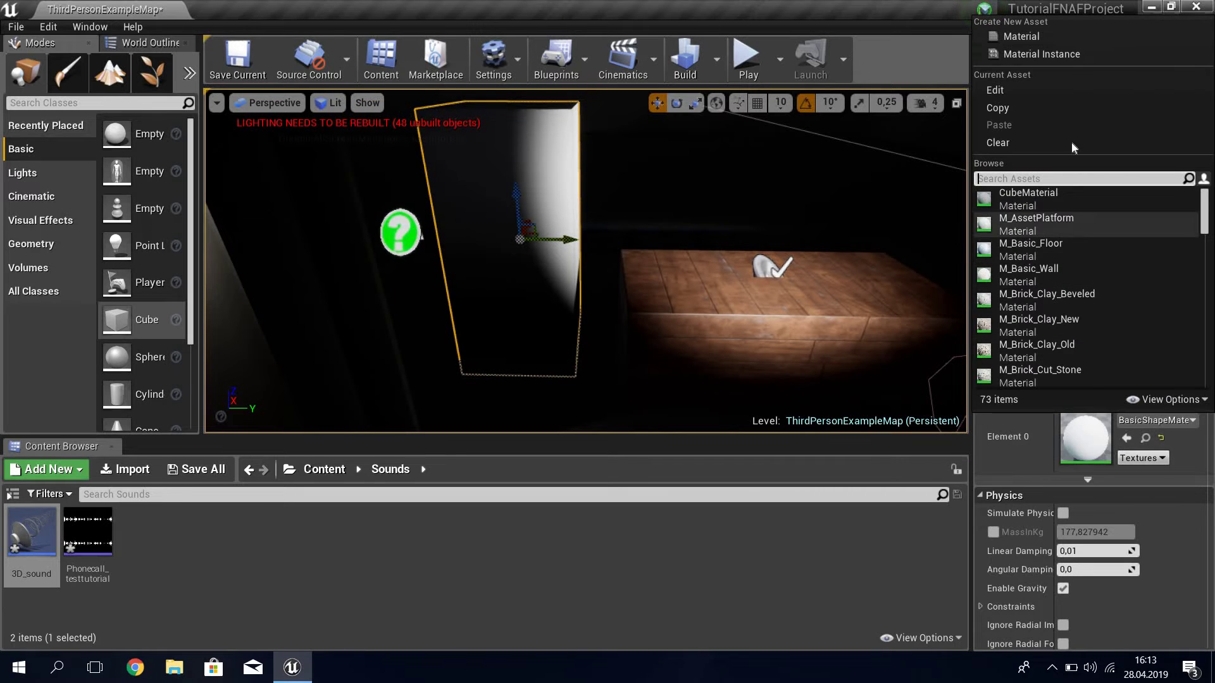
pyautogui.write('wood')
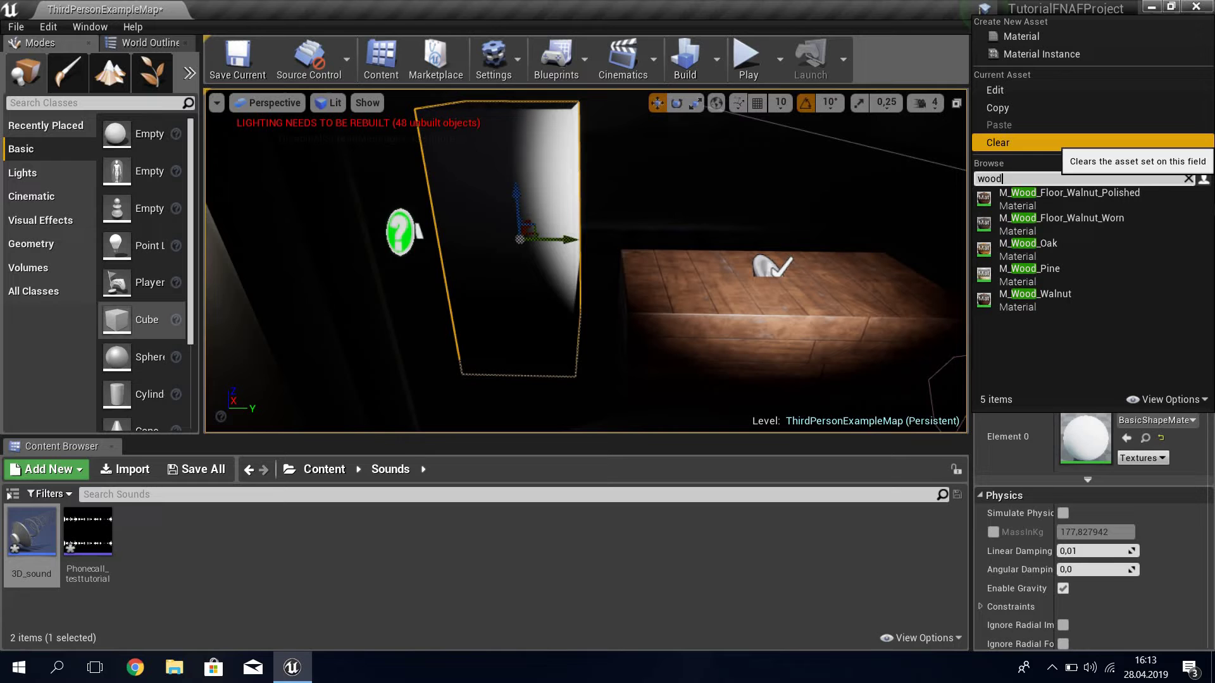
pyautogui.click(1028, 243)
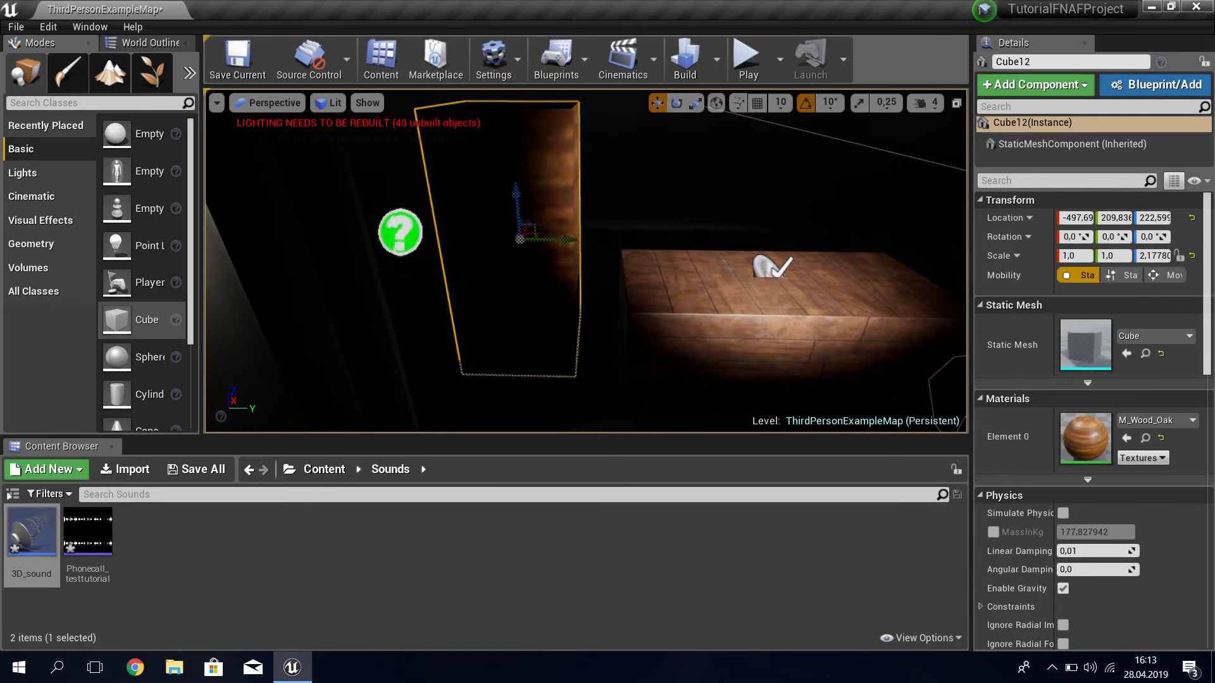
pyautogui.press('f')
# Step: Place a raised spot light above the wooden box and drop a new cube on its face
pyautogui.click(22, 172)
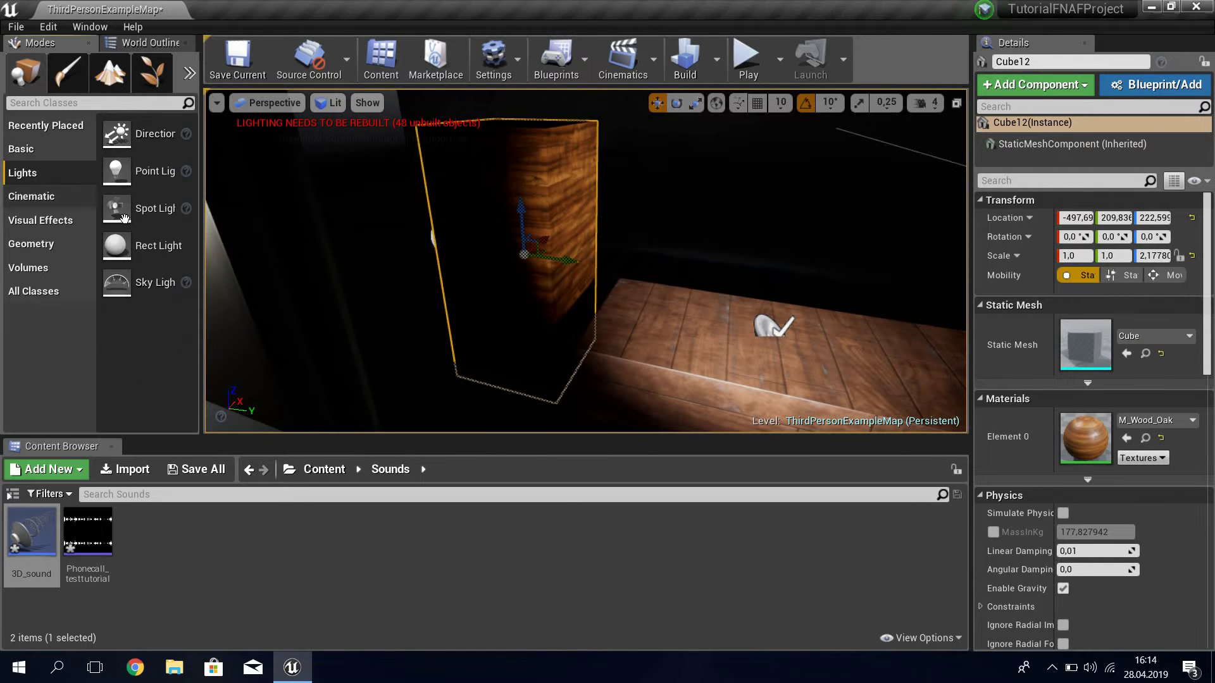
pyautogui.moveTo(116, 208)
pyautogui.mouseDown()
pyautogui.moveTo(451, 239)
pyautogui.moveTo(405, 203)
pyautogui.moveTo(437, 152)
pyautogui.moveTo(435, 95)
pyautogui.mouseUp()
pyautogui.press('e')
pyautogui.press('w')
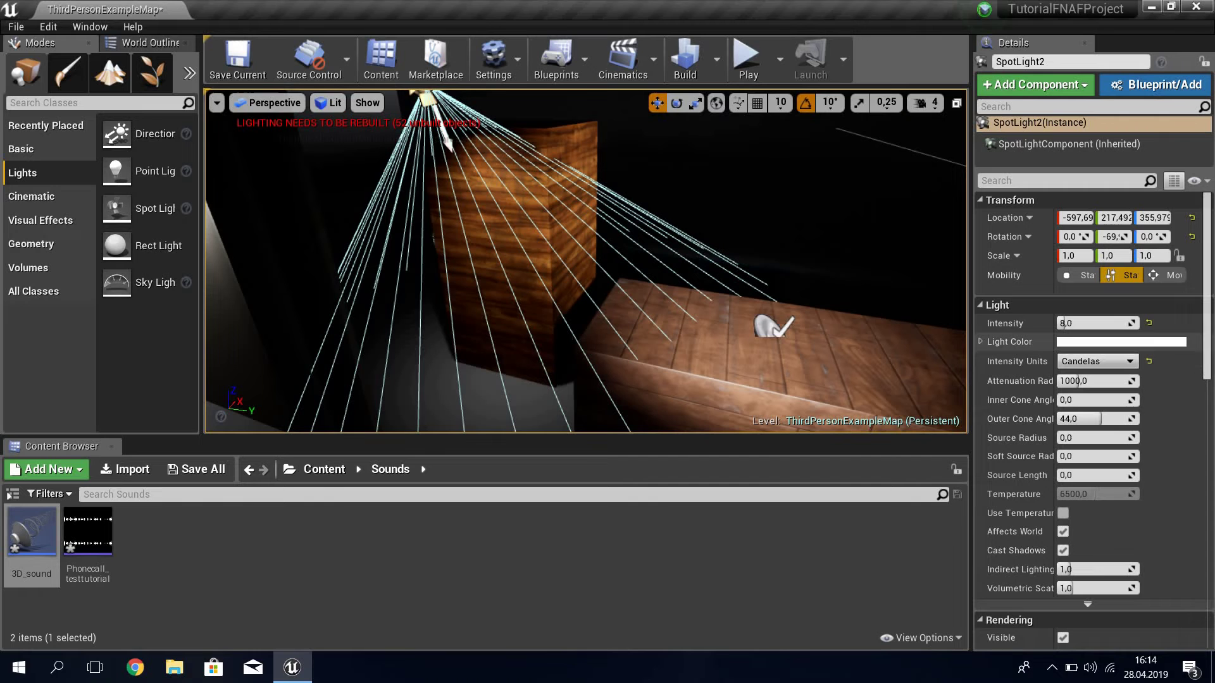
pyautogui.moveTo(1098, 323); pyautogui.dragTo(1114, 323)
pyautogui.moveTo(585, 260); pyautogui.dragTo(570, 260, button='right')
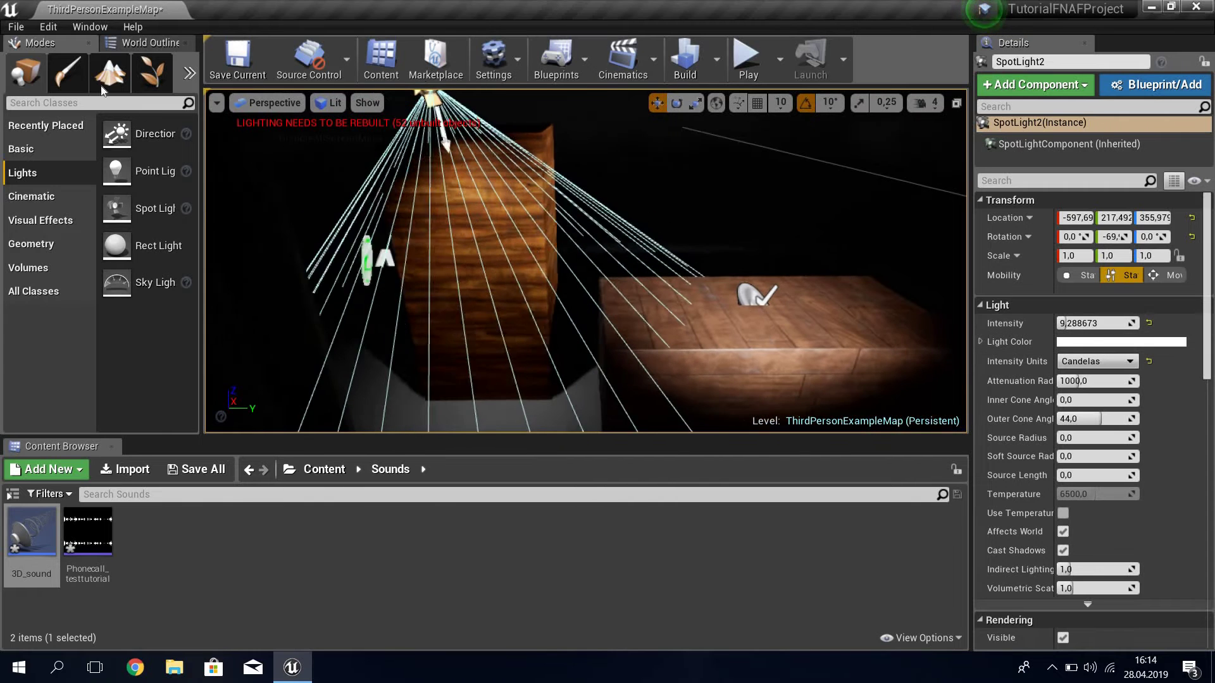
pyautogui.click(21, 149)
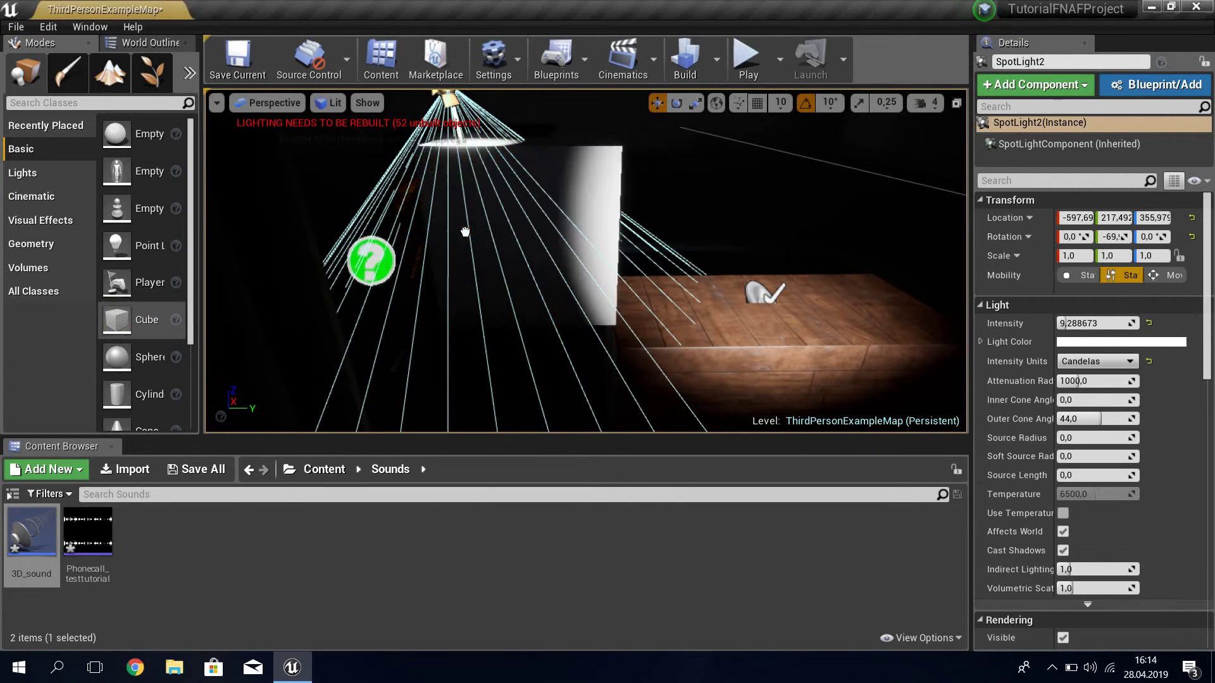
pyautogui.moveTo(121, 330)
pyautogui.mouseDown()
pyautogui.moveTo(476, 229)
pyautogui.moveTo(465, 202)
pyautogui.moveTo(486, 217)
pyautogui.moveTo(472, 229)
pyautogui.mouseUp()
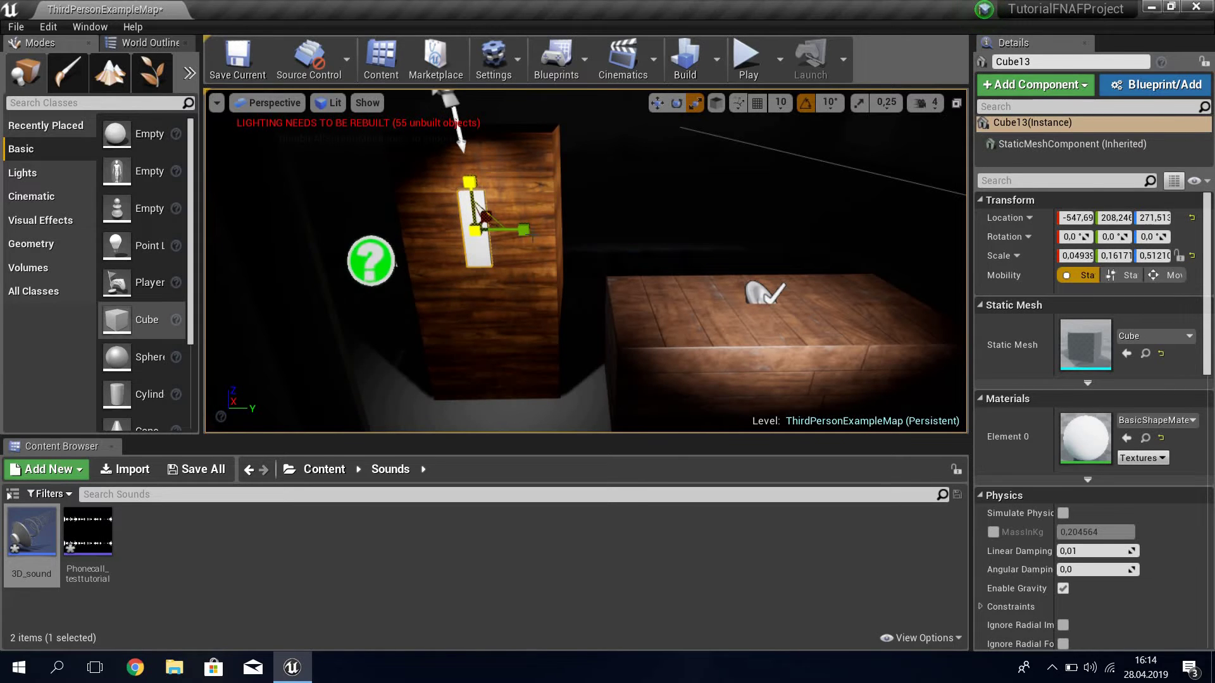
# Step: Widen the panel sideways and apply the M_LightStage_Skybox_Black material to it
pyautogui.moveTo(524, 231); pyautogui.dragTo(544, 230)
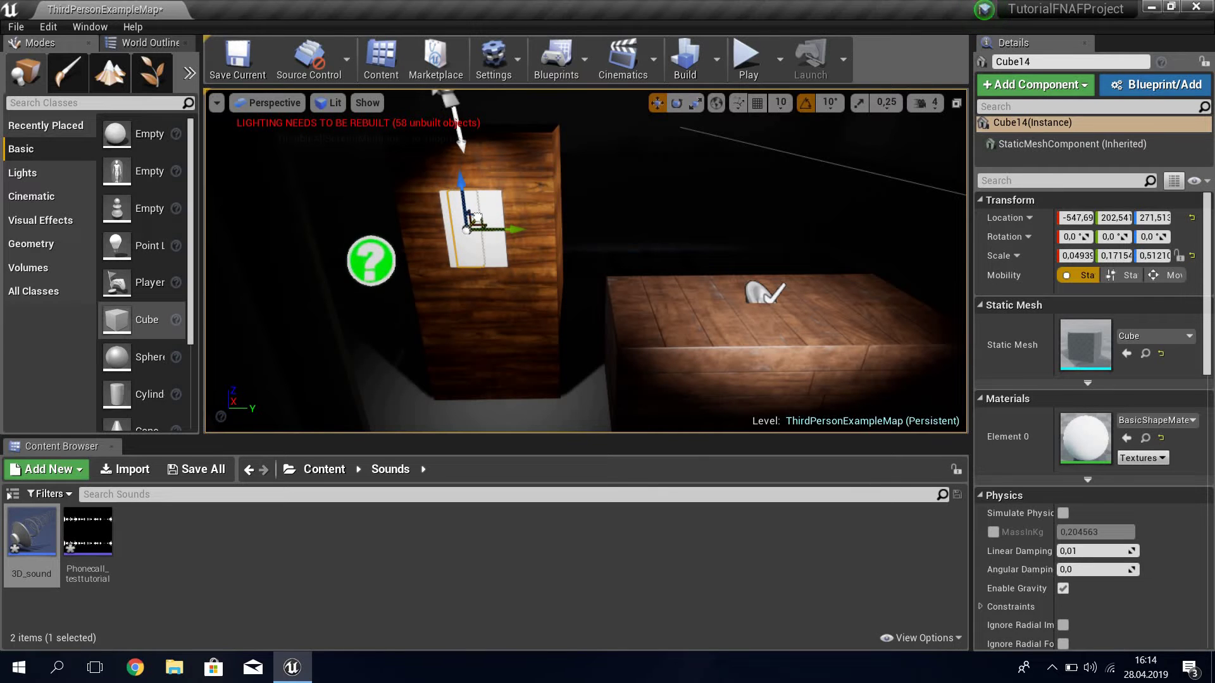
pyautogui.click(1140, 411)
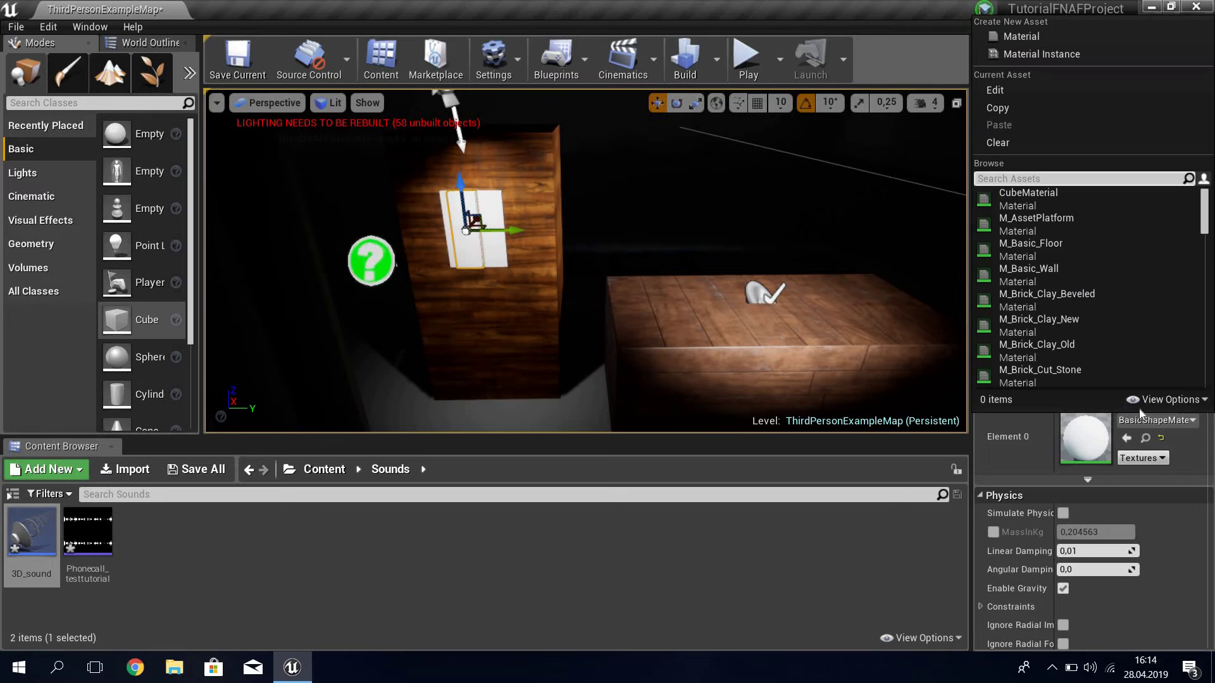
pyautogui.write('black')
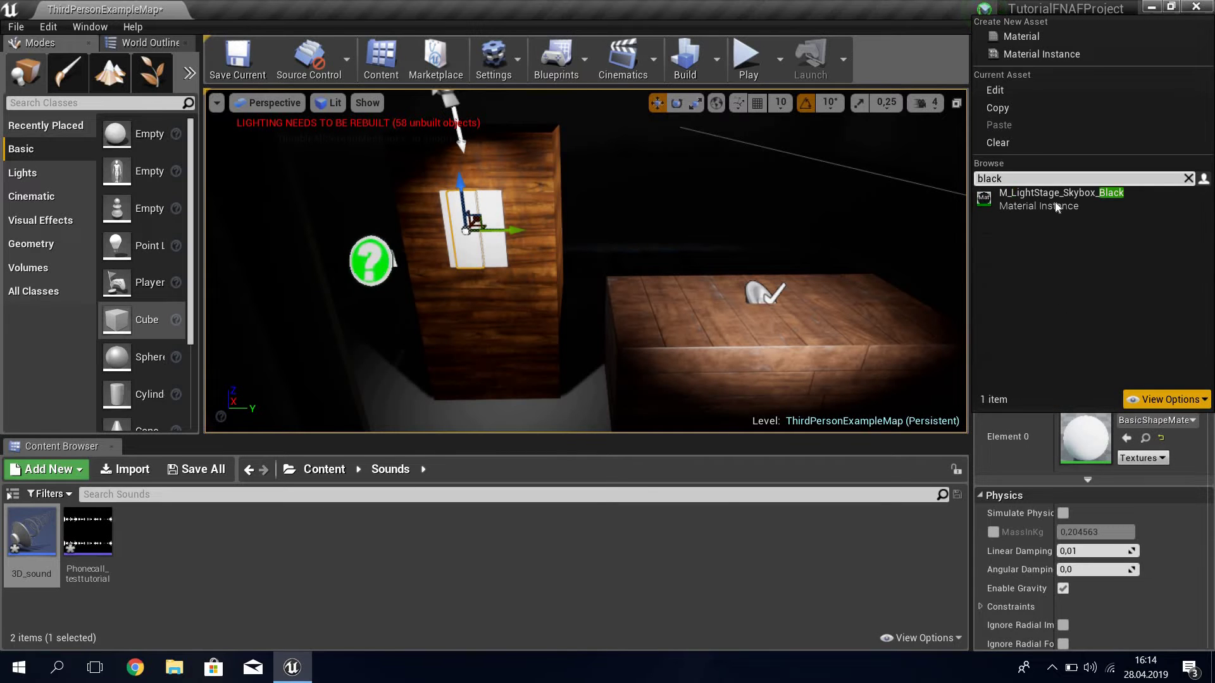
pyautogui.click(1054, 202)
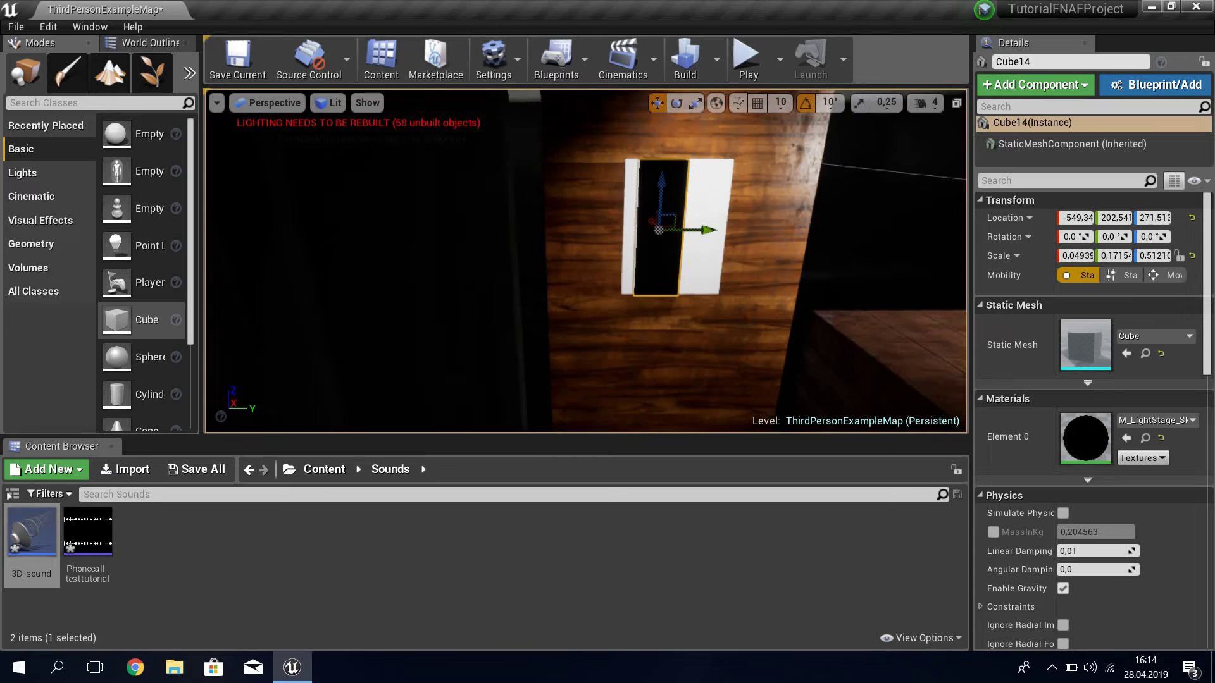
pyautogui.keyDown('alt'); pyautogui.moveTo(608, 240); pyautogui.dragTo(567, 243); pyautogui.keyUp('alt')
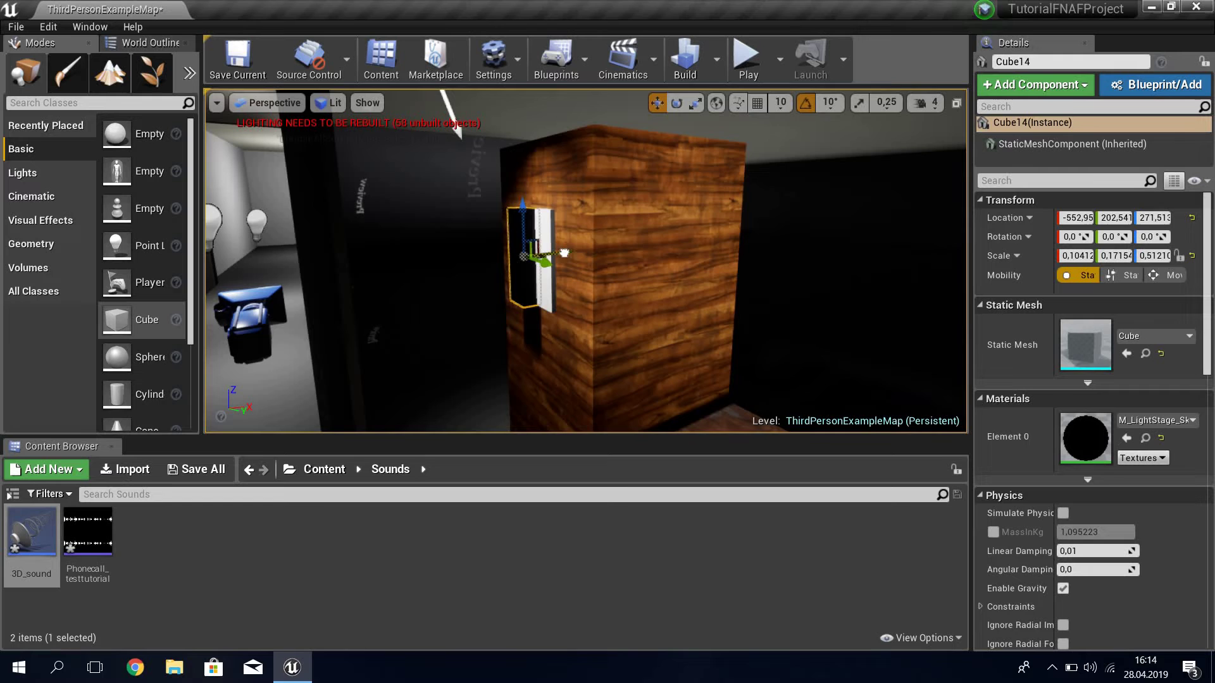
pyautogui.keyDown('alt'); pyautogui.moveTo(566, 243); pyautogui.dragTo(726, 252); pyautogui.keyUp('alt')
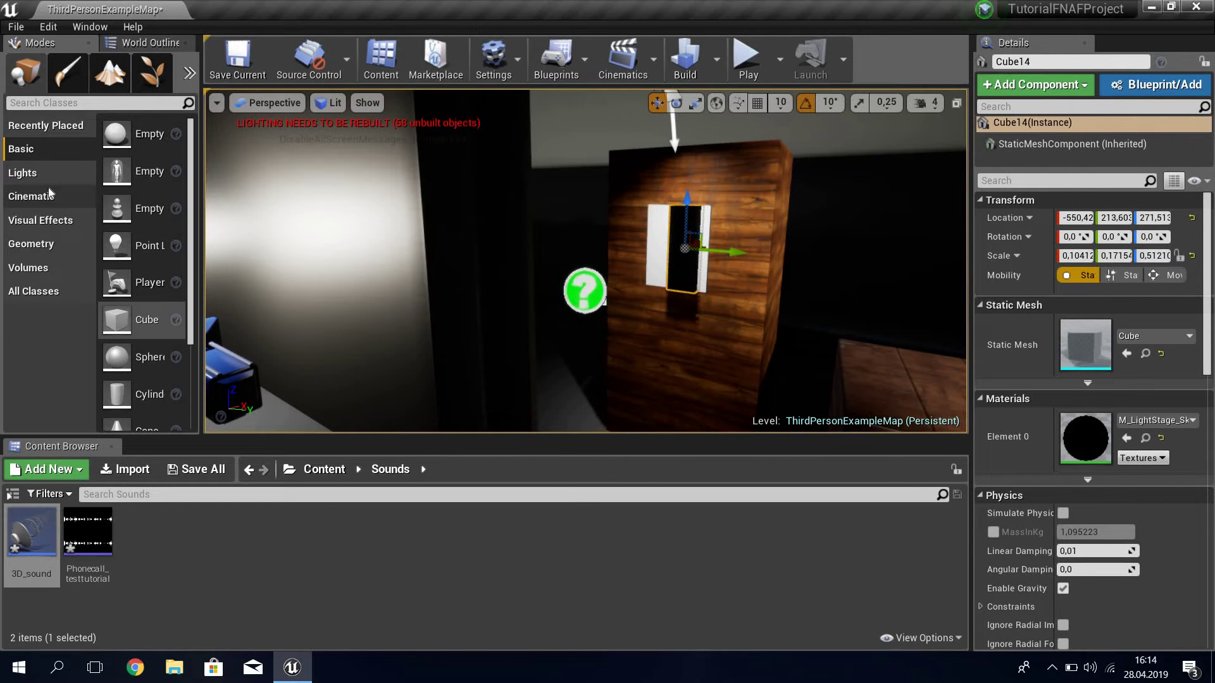
# Step: Place a point light by the phone panel with attenuation radius 8 and intensity 160
pyautogui.click(25, 173)
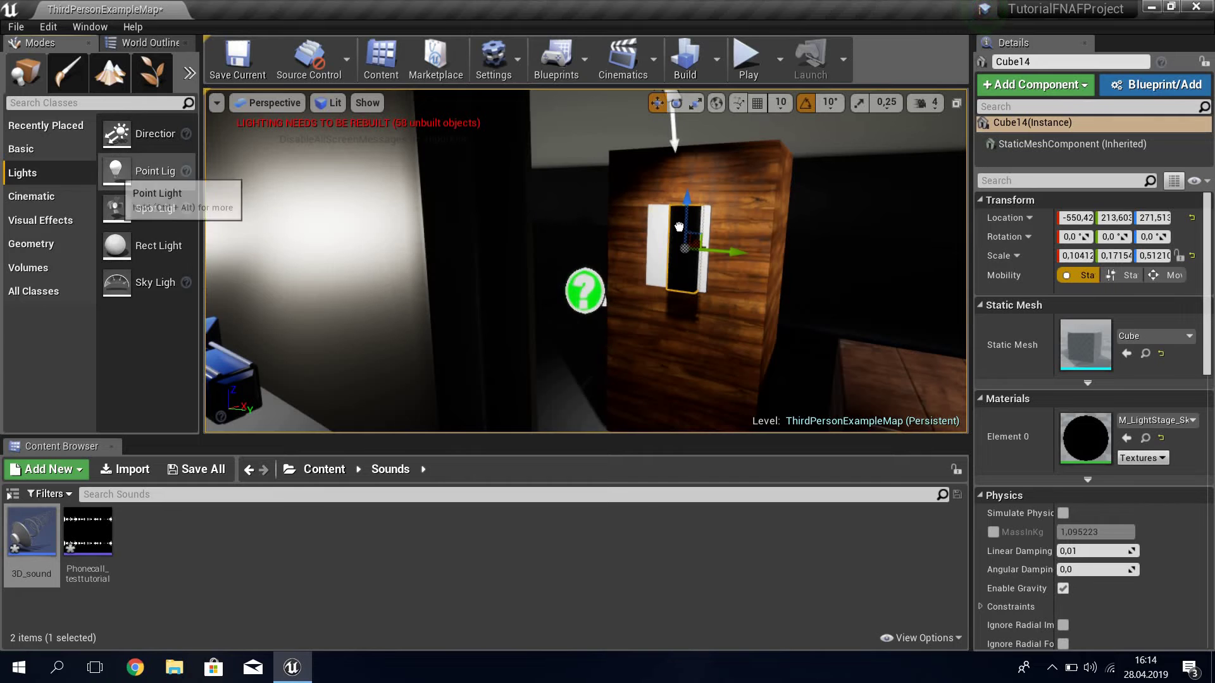
pyautogui.moveTo(117, 171)
pyautogui.mouseDown()
pyautogui.moveTo(707, 214)
pyautogui.moveTo(681, 212)
pyautogui.mouseUp()
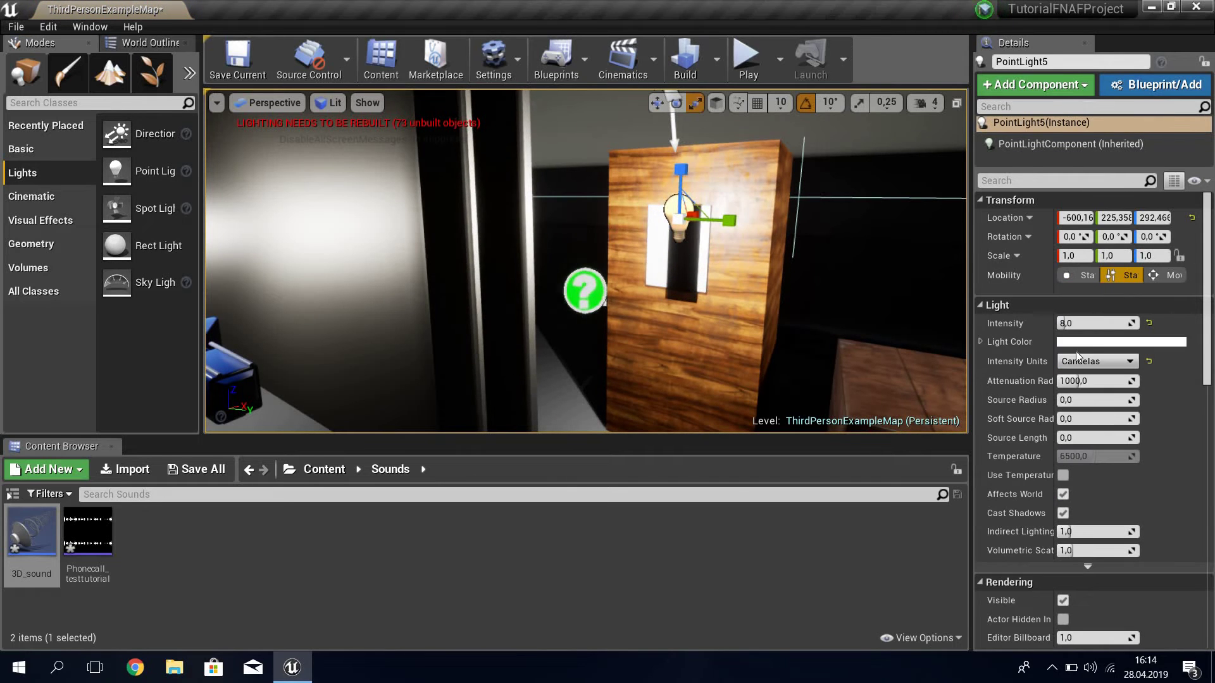
pyautogui.moveTo(1120, 384); pyautogui.dragTo(1063, 384)
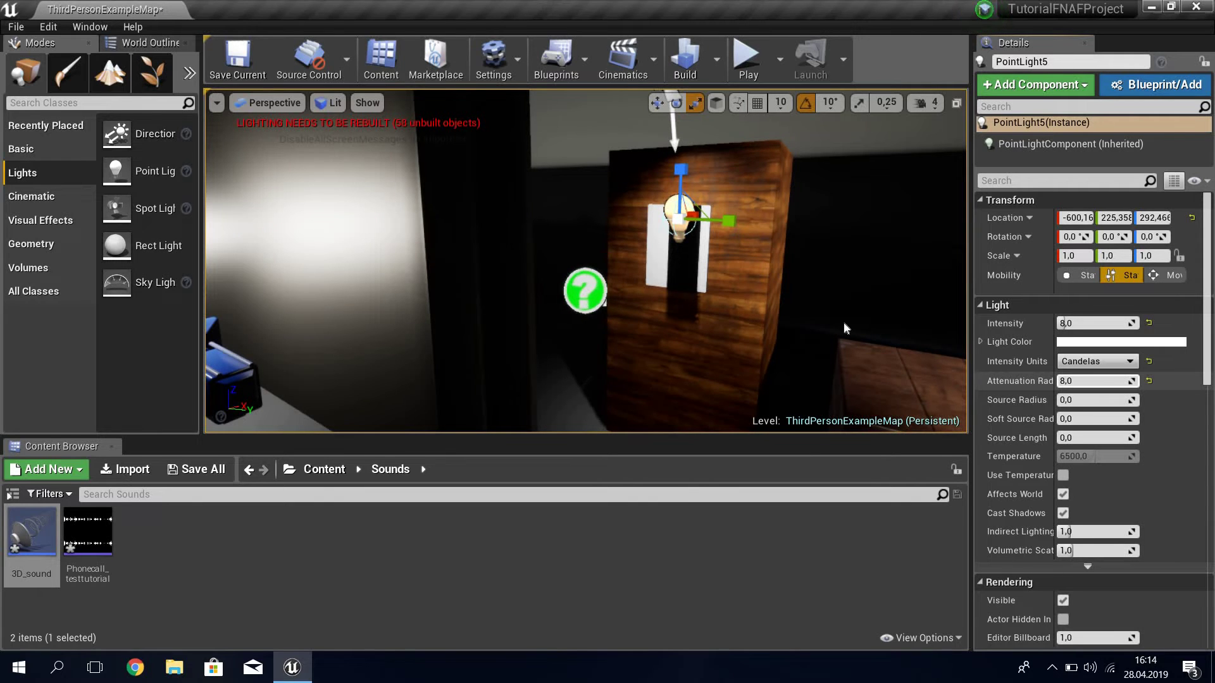
pyautogui.press('w')
pyautogui.moveTo(1077, 318); pyautogui.dragTo(1114, 319)
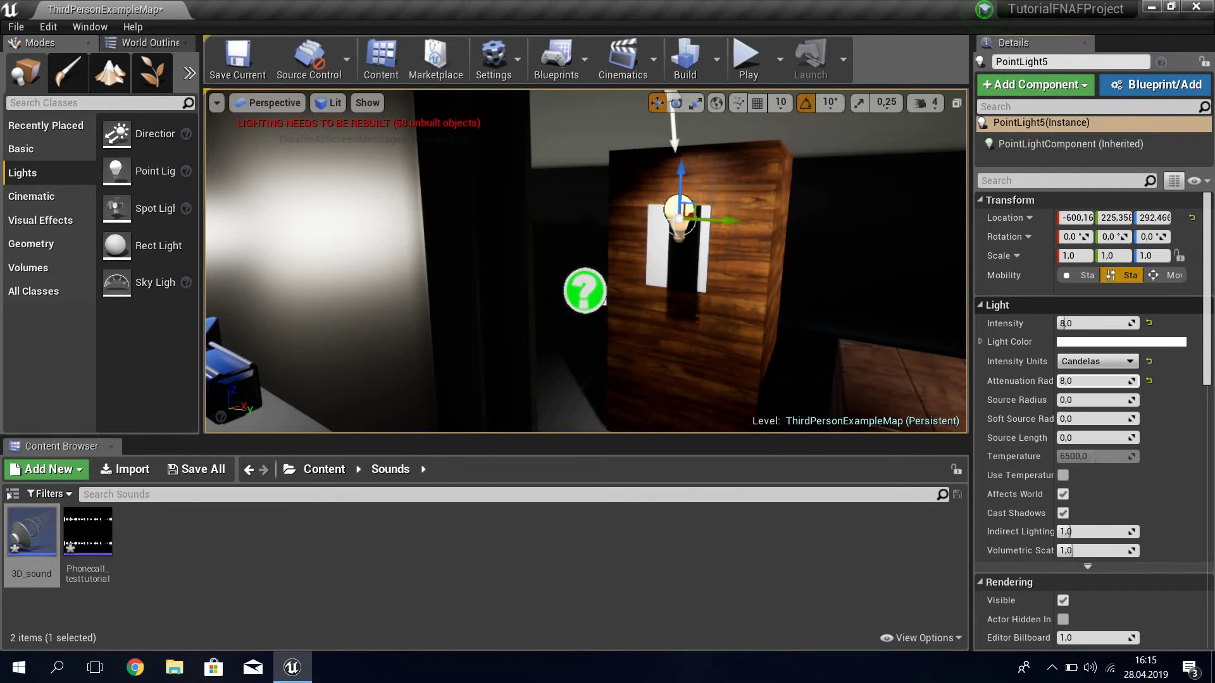
# Step: Move the point light in close over the black phone panel
pyautogui.moveTo(605, 304); pyautogui.dragTo(605, 304, button='right')
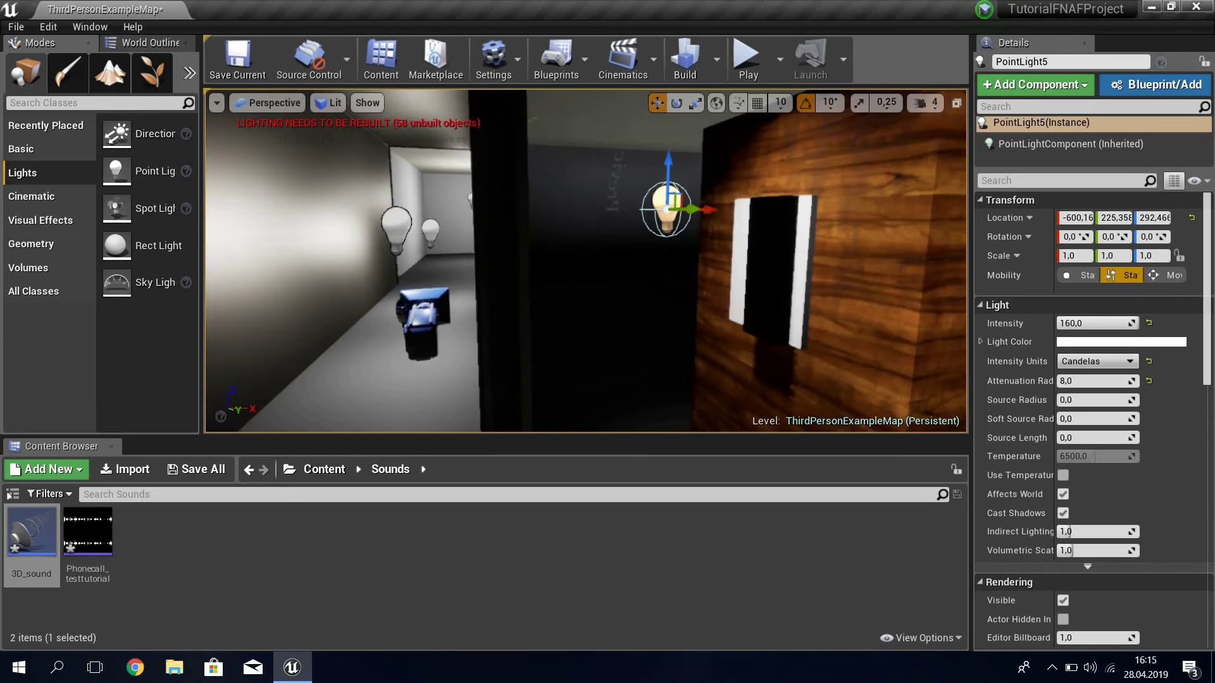
pyautogui.moveTo(566, 221); pyautogui.dragTo(633, 220)
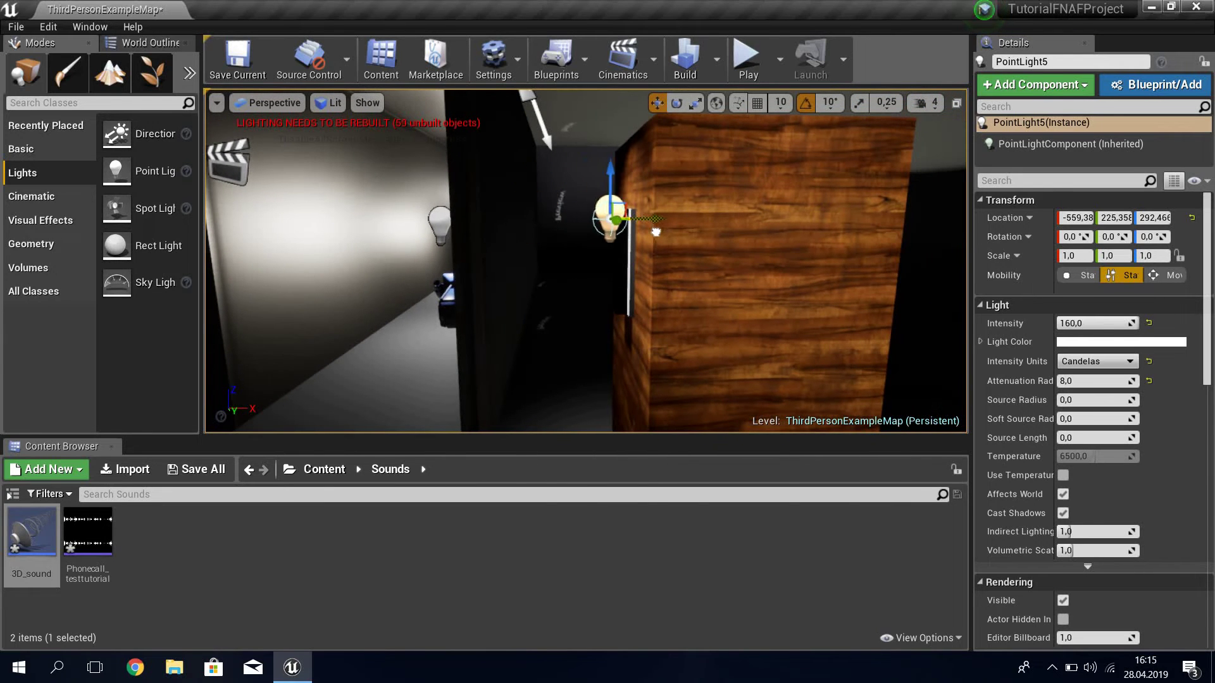
pyautogui.moveTo(619, 160); pyautogui.dragTo(660, 149, button='right')
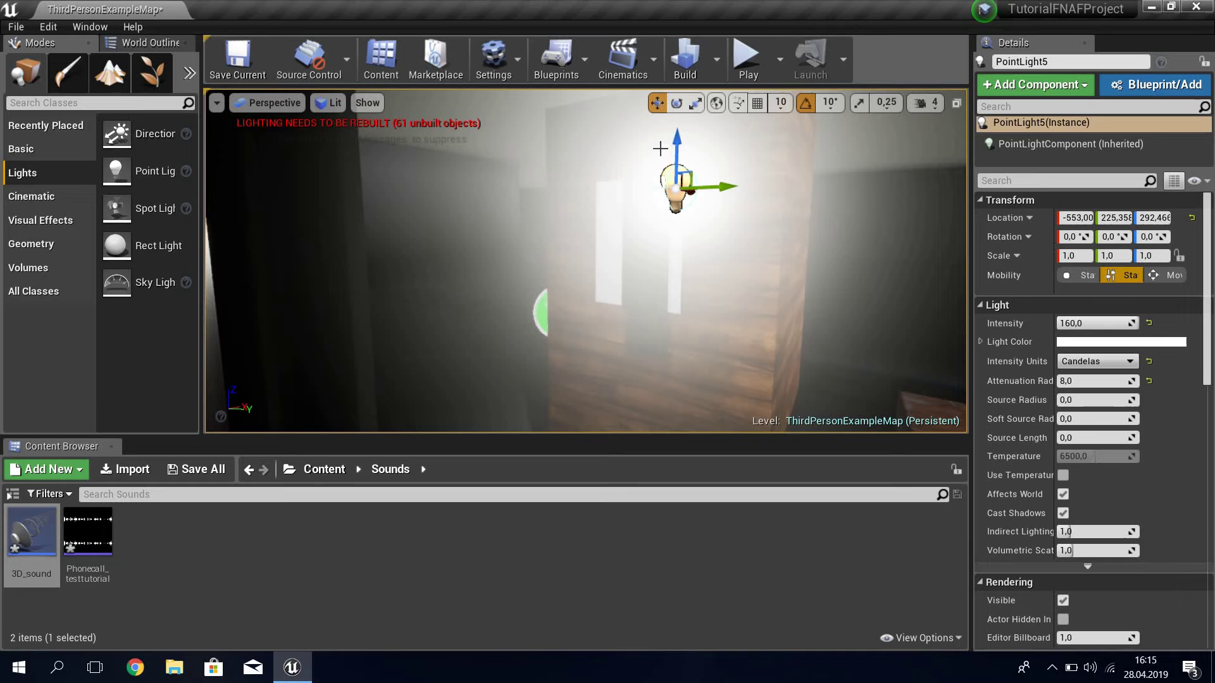
pyautogui.click(667, 151)
pyautogui.click(674, 190)
pyautogui.moveTo(676, 152); pyautogui.dragTo(676, 185)
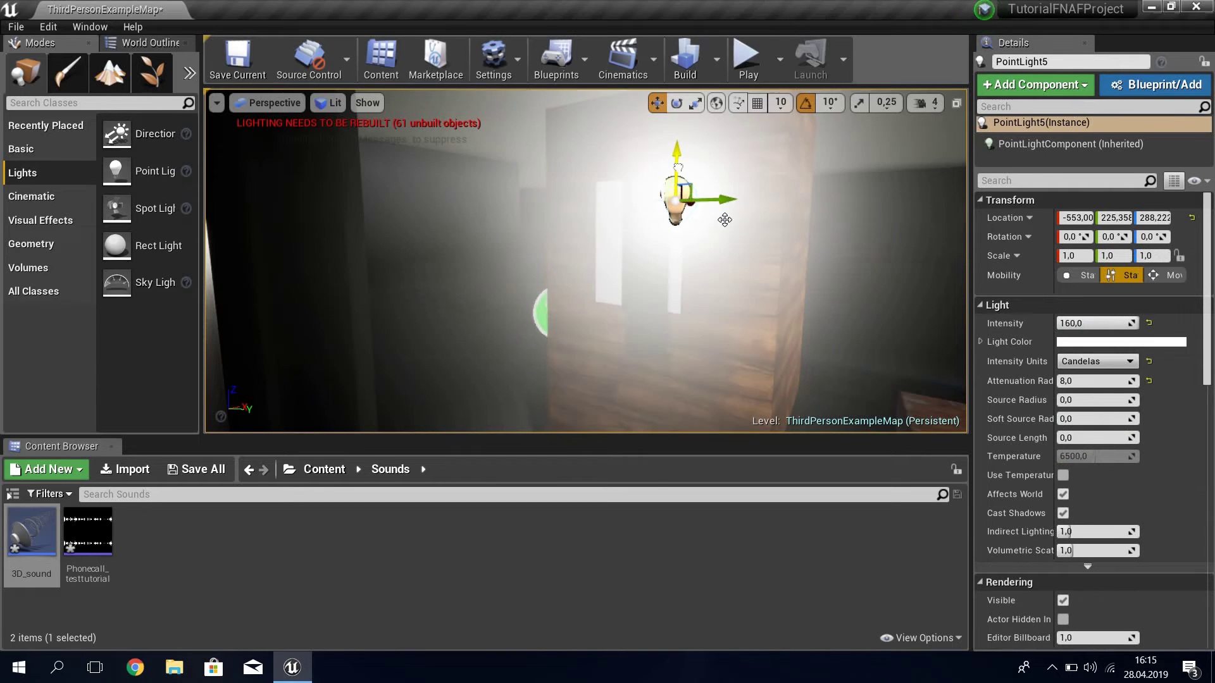
pyautogui.moveTo(715, 222); pyautogui.dragTo(700, 231)
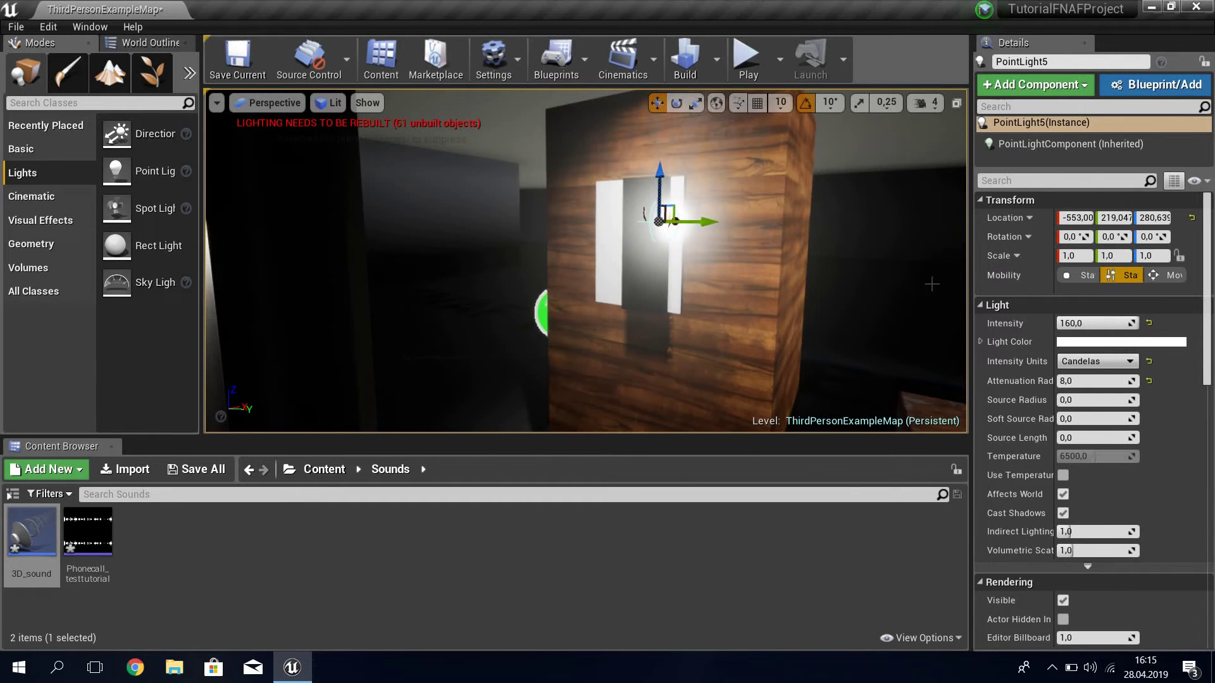
# Step: Set the point light colour to dark red and nudge it along the panel
pyautogui.click(1145, 346)
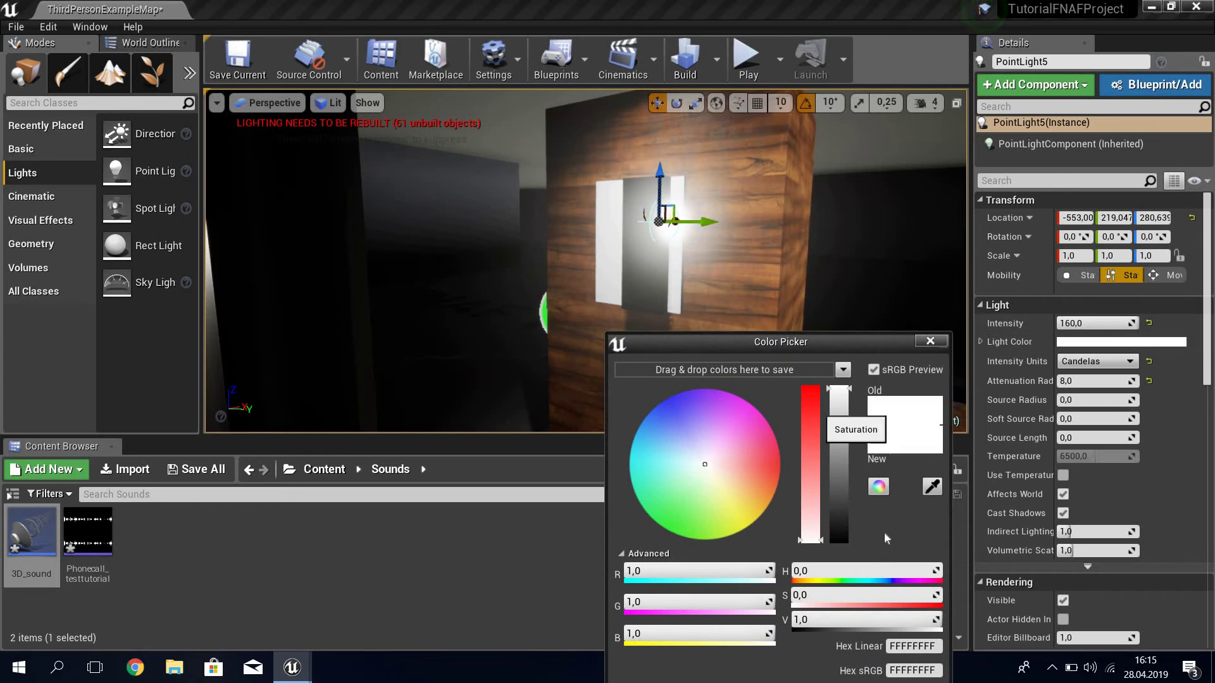
pyautogui.click(807, 391)
pyautogui.moveTo(778, 339); pyautogui.dragTo(785, 161)
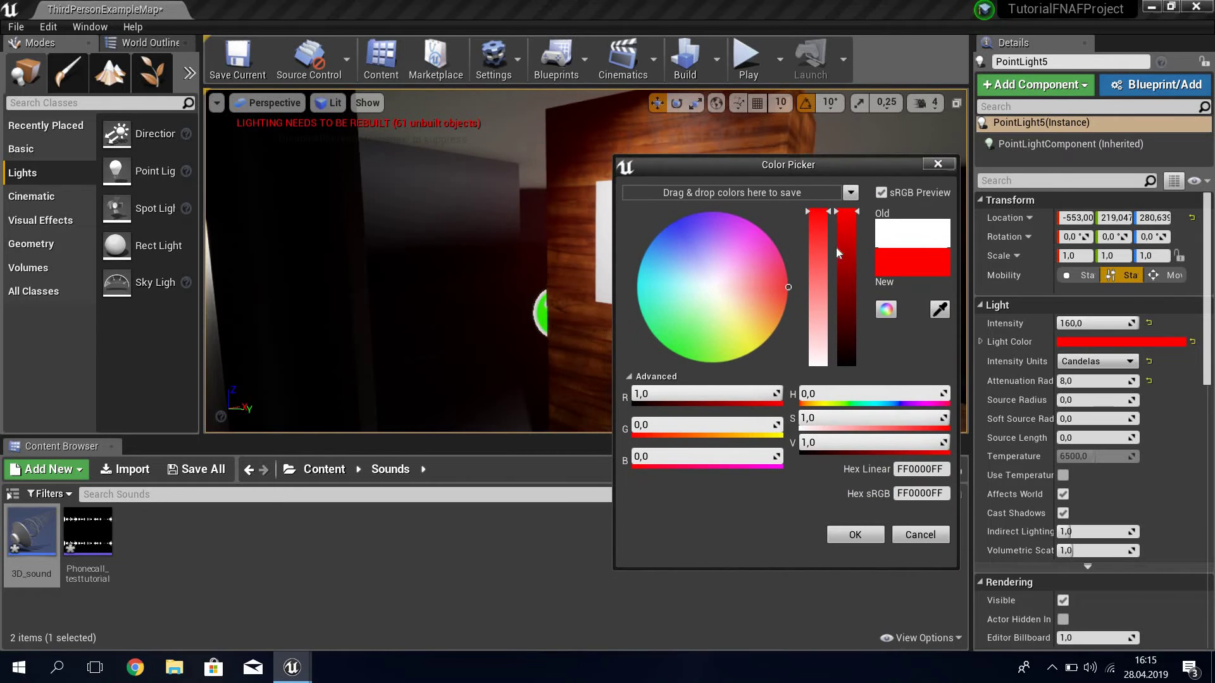
pyautogui.click(853, 308)
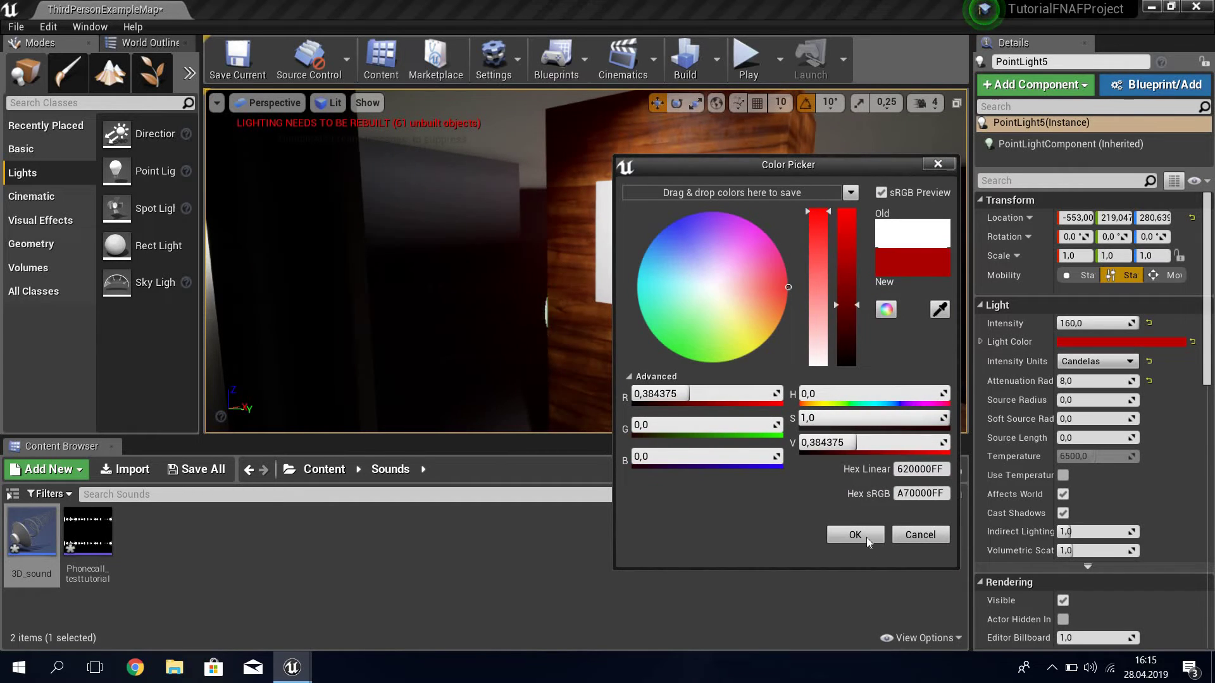
pyautogui.click(1062, 324)
pyautogui.moveTo(704, 222); pyautogui.dragTo(672, 225)
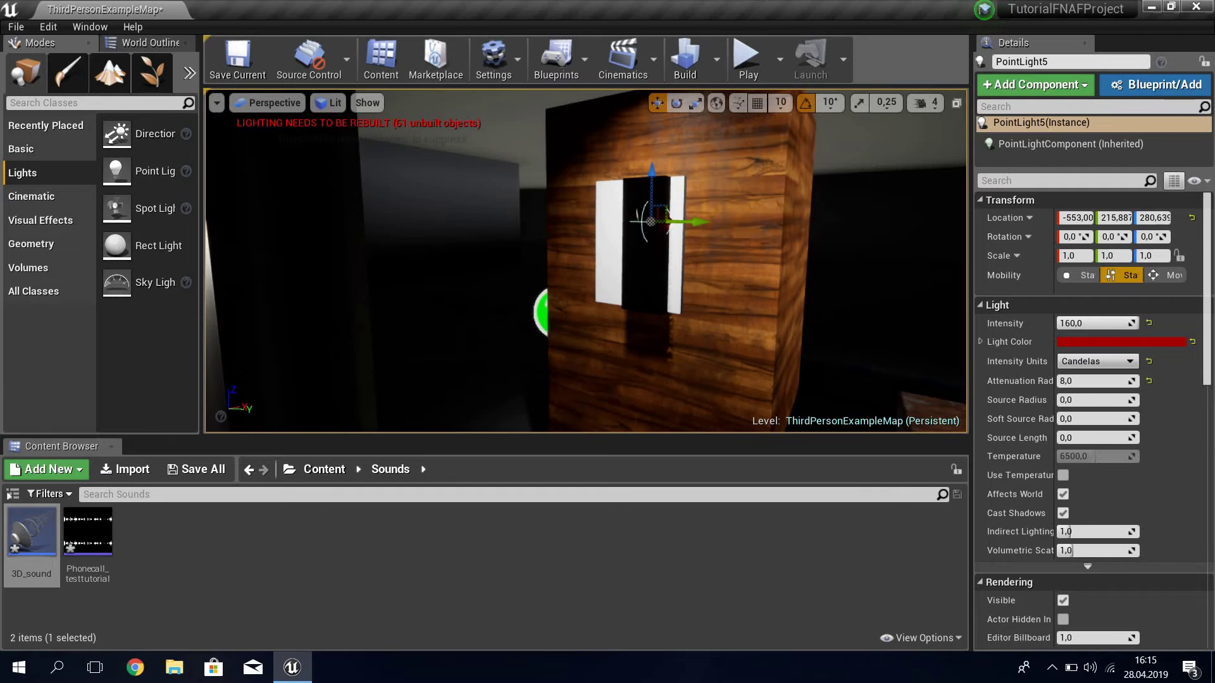
pyautogui.moveTo(652, 221); pyautogui.dragTo(608, 221, button='right')
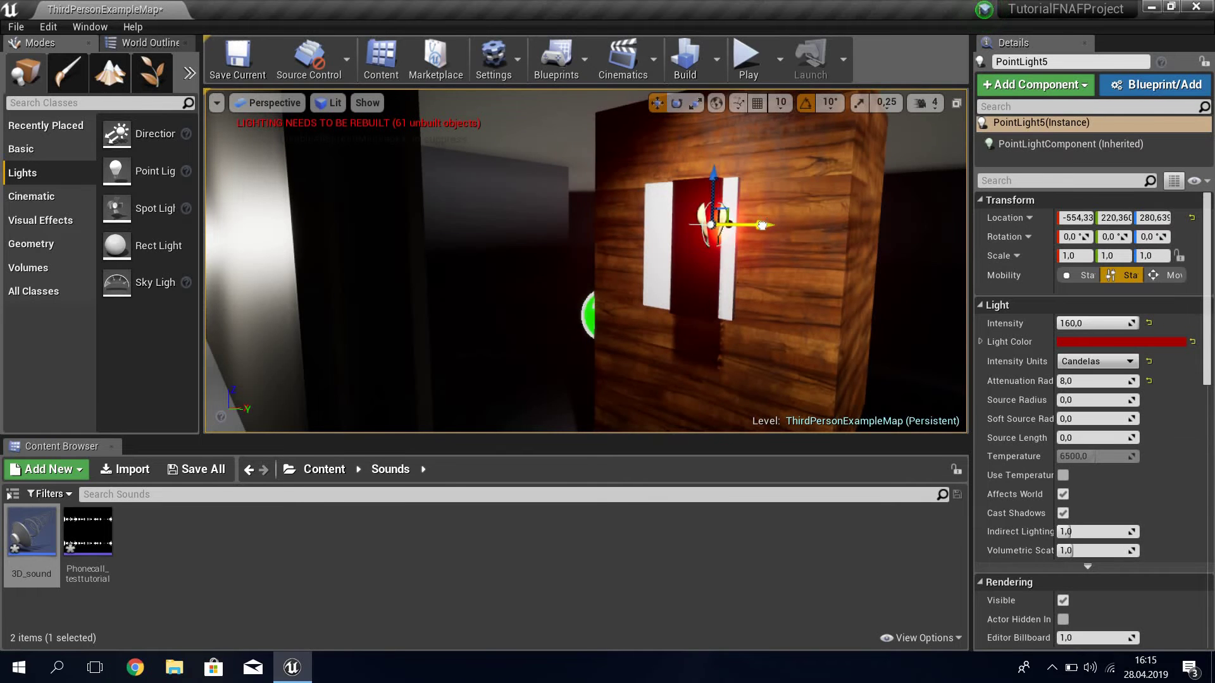
# Step: Test-play the level from a view near the phone wall
pyautogui.click(778, 265)
pyautogui.moveTo(778, 266); pyautogui.dragTo(696, 253, button='right')
pyautogui.click(749, 60)
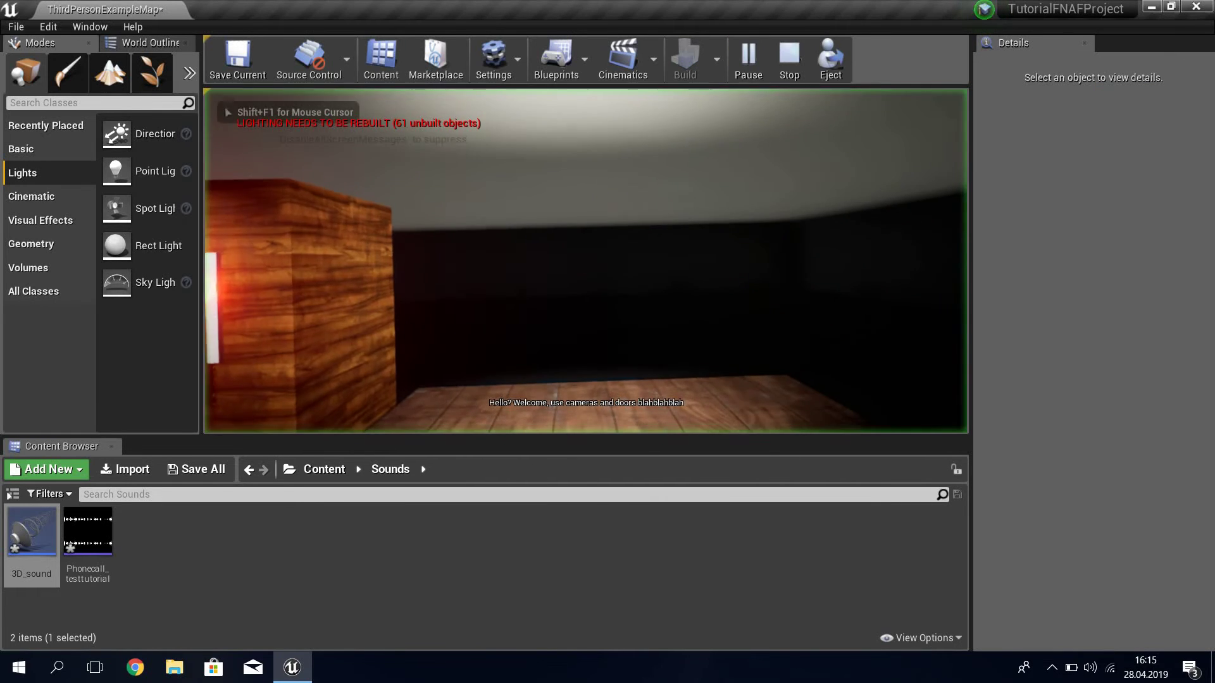
pyautogui.press('Escape')
# Step: Swap the old sound actor for Phonecall_testtutorial at the wall phone and test the call
pyautogui.moveTo(862, 327); pyautogui.dragTo(862, 327, button='right')
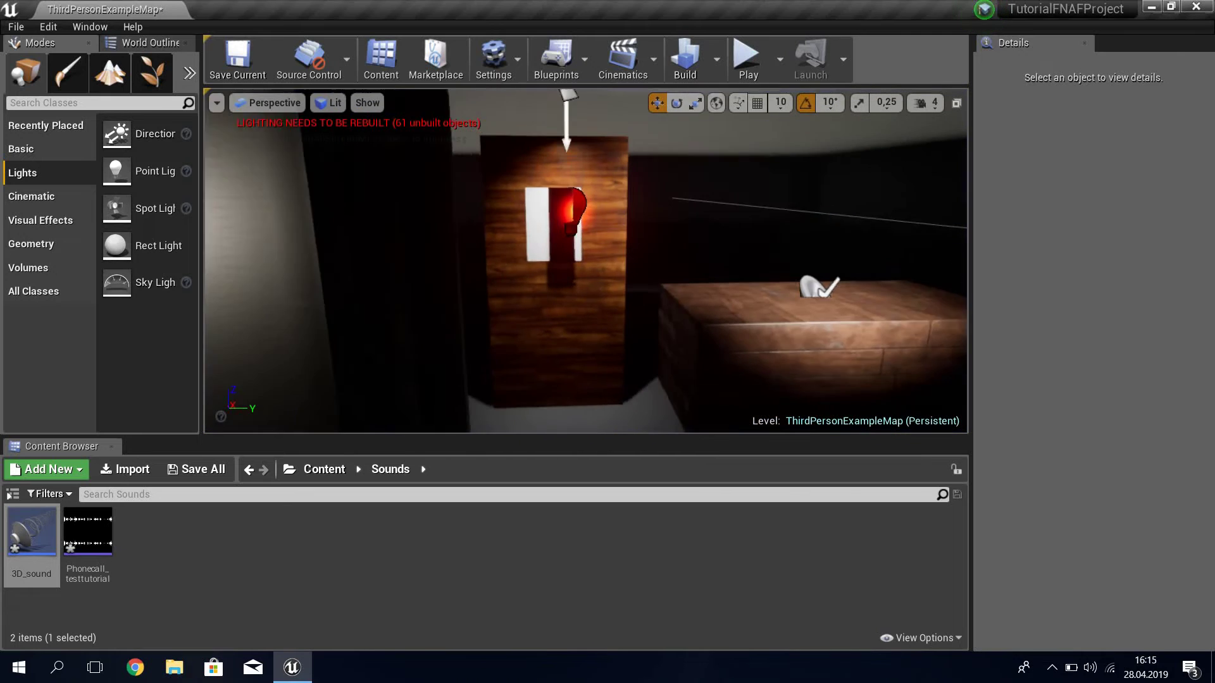
pyautogui.click(861, 327)
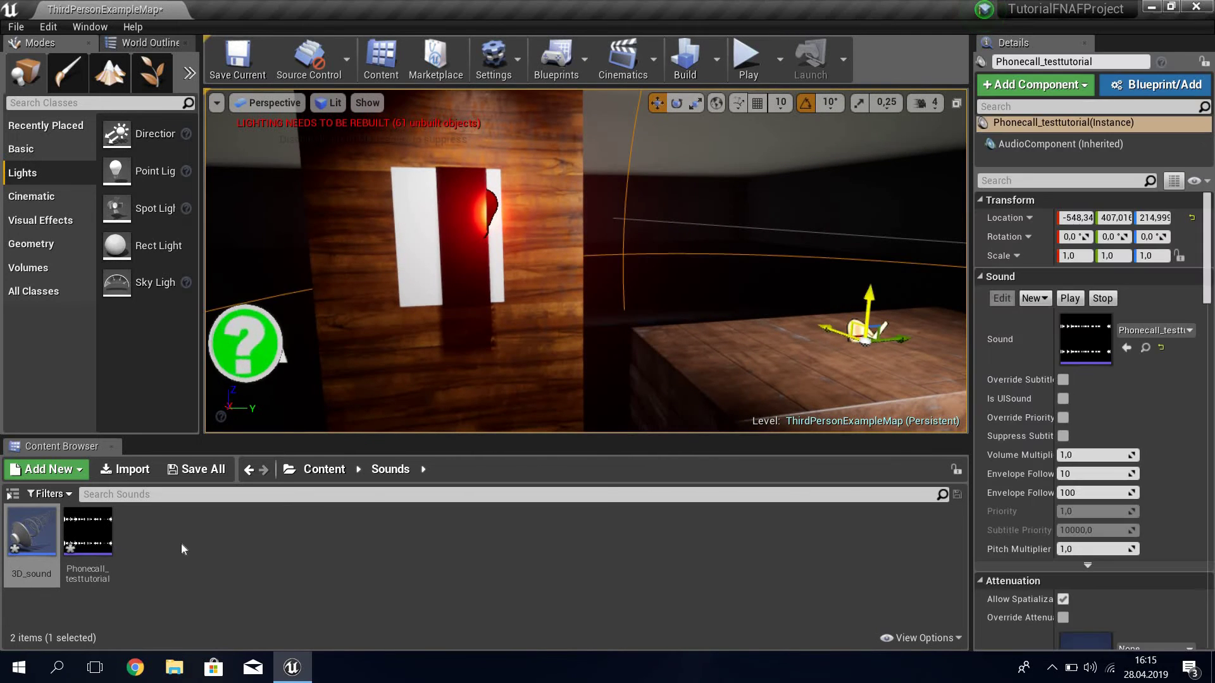
pyautogui.press('Delete')
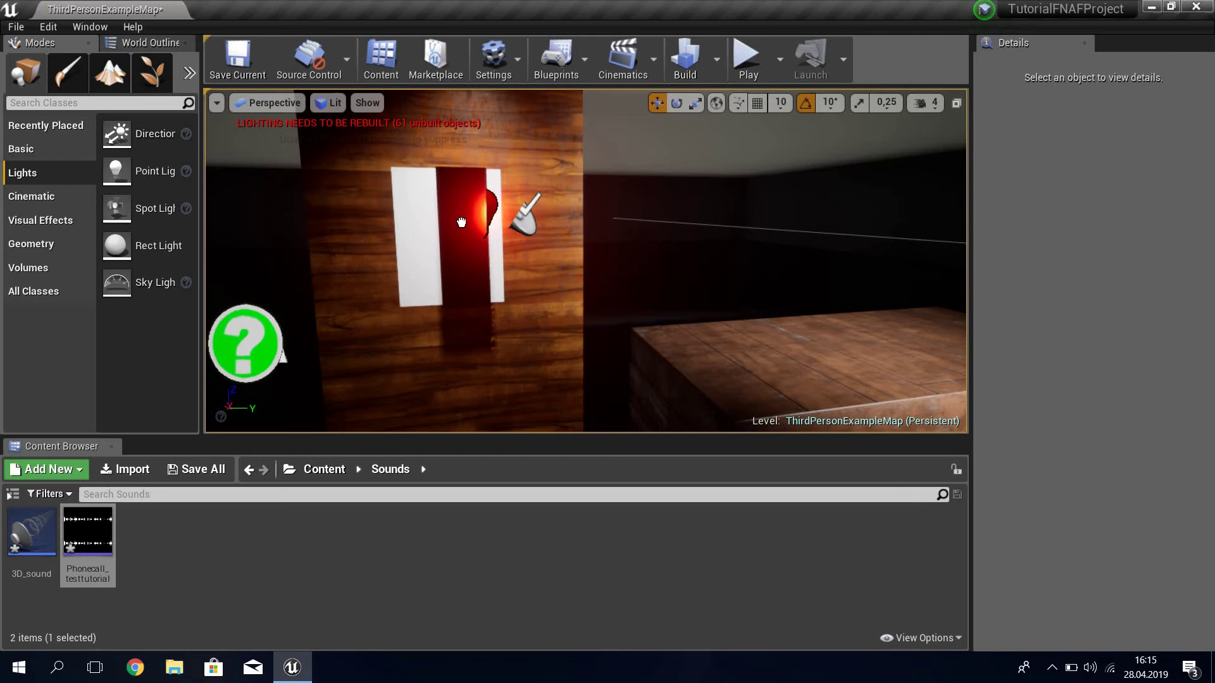
pyautogui.moveTo(489, 218); pyautogui.dragTo(475, 215)
pyautogui.hotkey('alt', 'p')
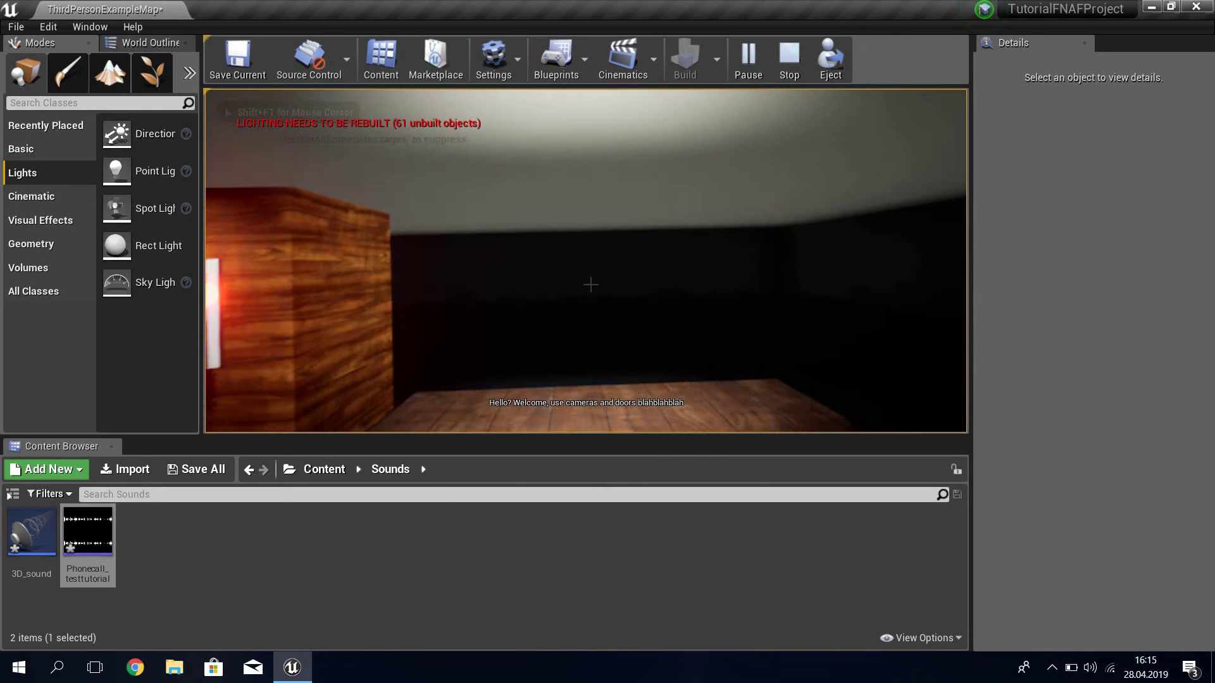
pyautogui.press('Escape')
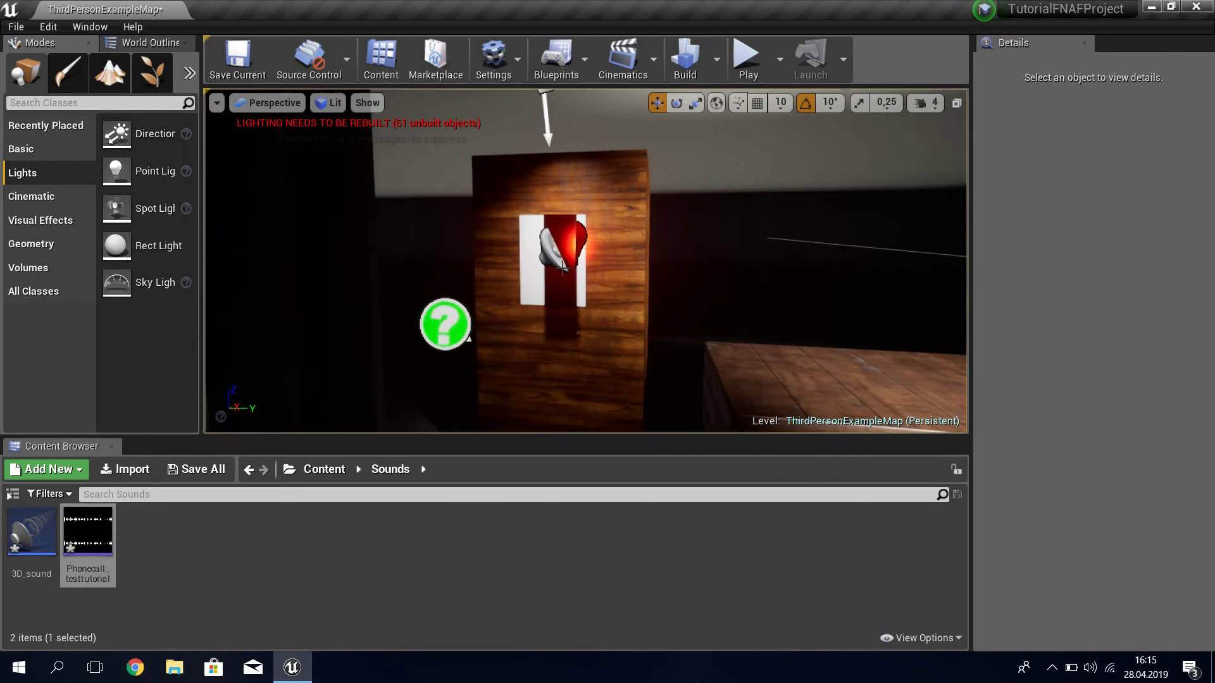
pyautogui.click(544, 249)
pyautogui.keyDown('ctrl'); pyautogui.click(491, 253); pyautogui.keyUp('ctrl')
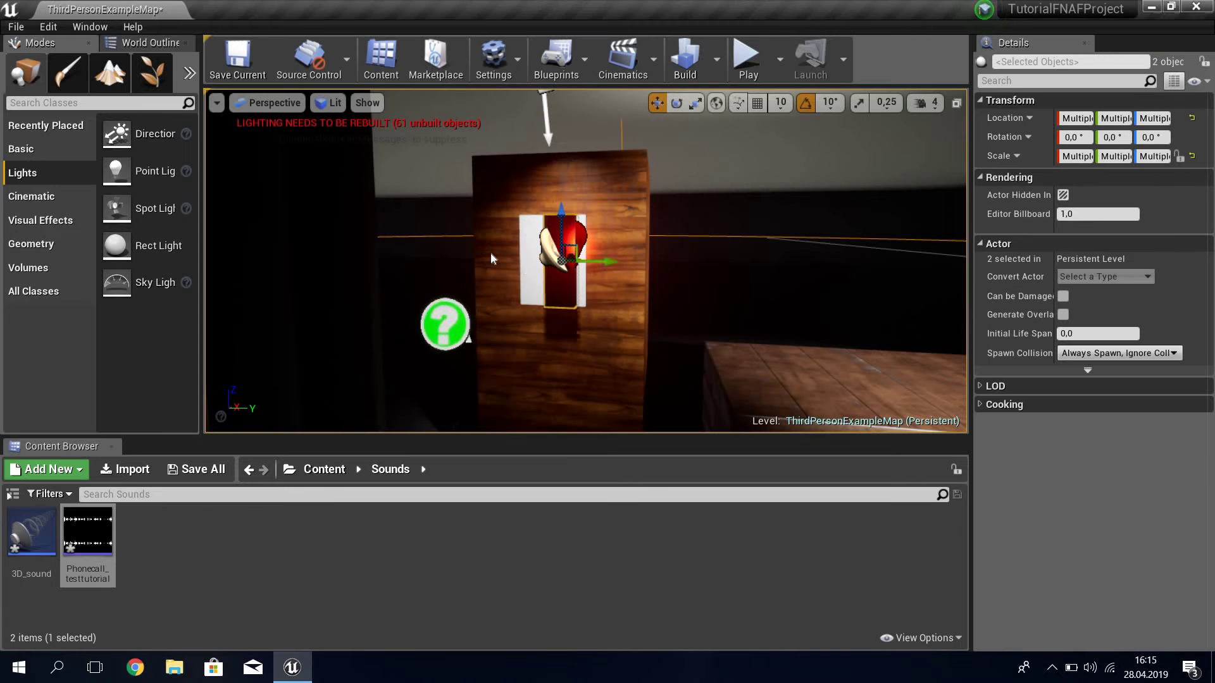
pyautogui.moveTo(585, 259); pyautogui.dragTo(585, 259, button='right')
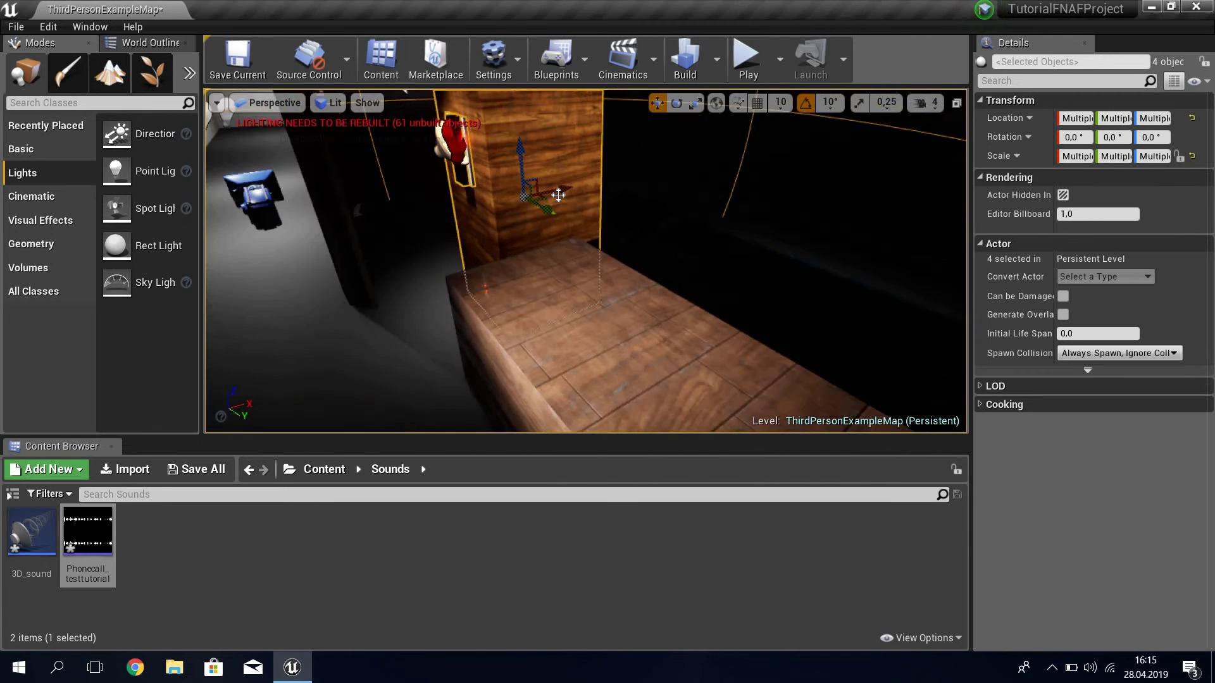
pyautogui.keyDown('ctrl'); pyautogui.click(454, 114); pyautogui.keyUp('ctrl')
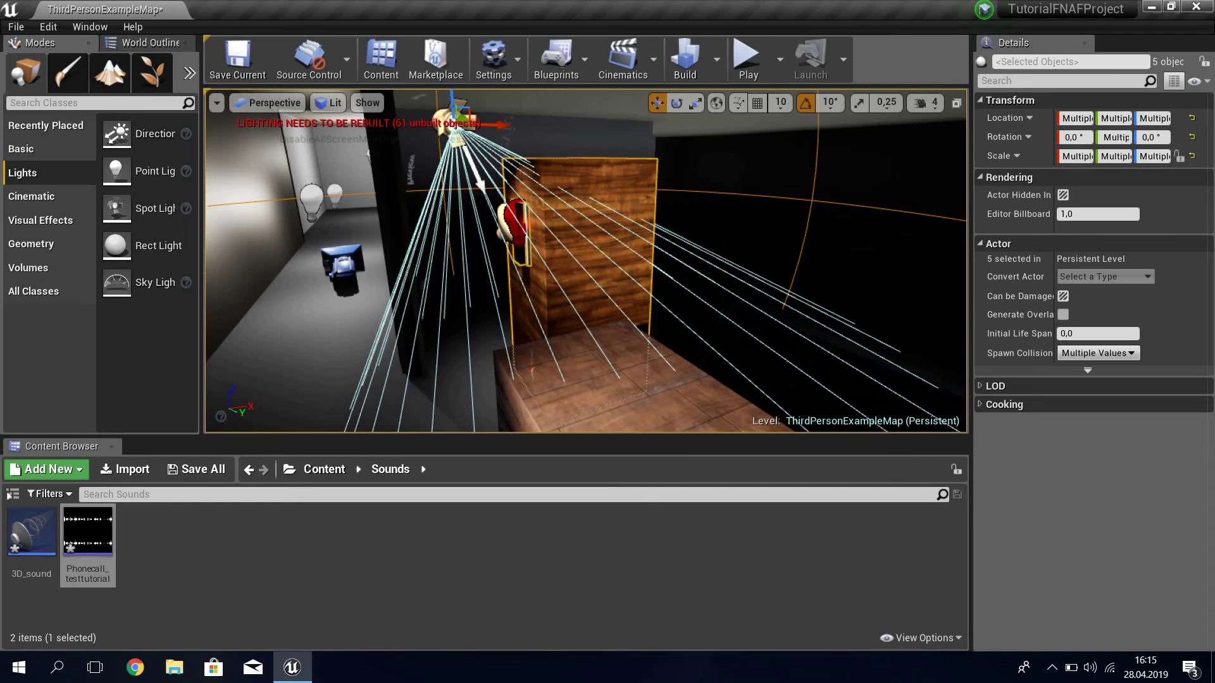
pyautogui.moveTo(563, 235); pyautogui.dragTo(563, 236, button='right')
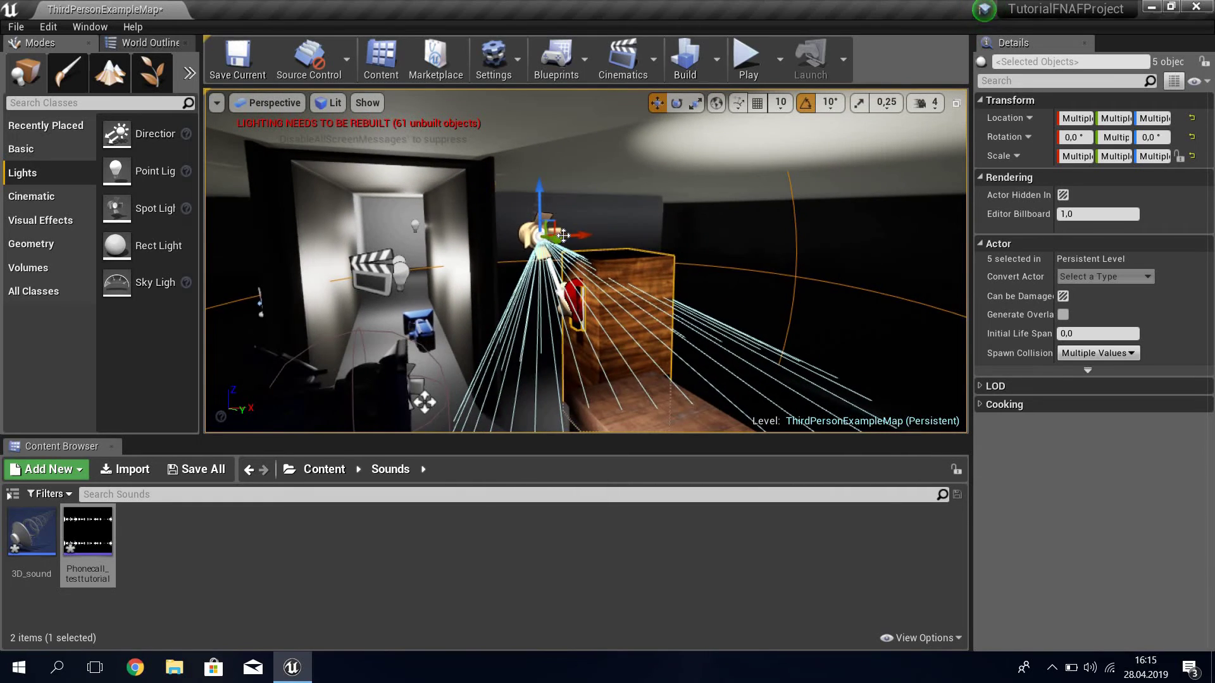
pyautogui.moveTo(695, 235); pyautogui.dragTo(694, 235, button='right')
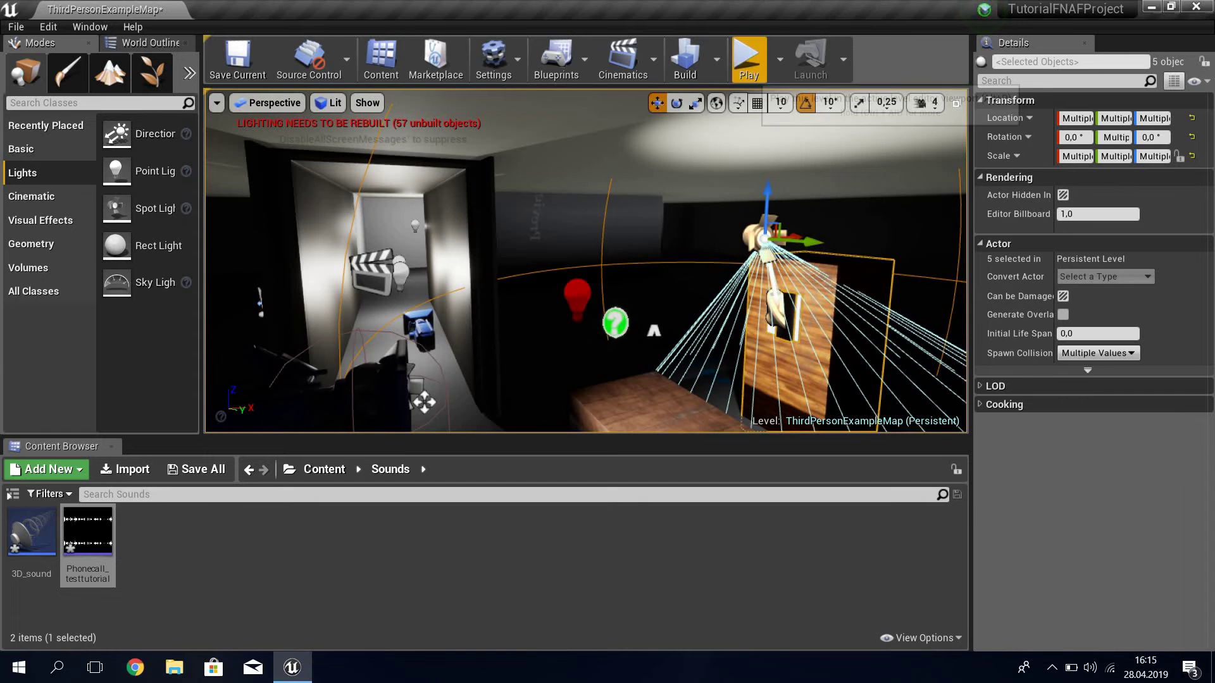
pyautogui.click(747, 58)
pyautogui.click(646, 289)
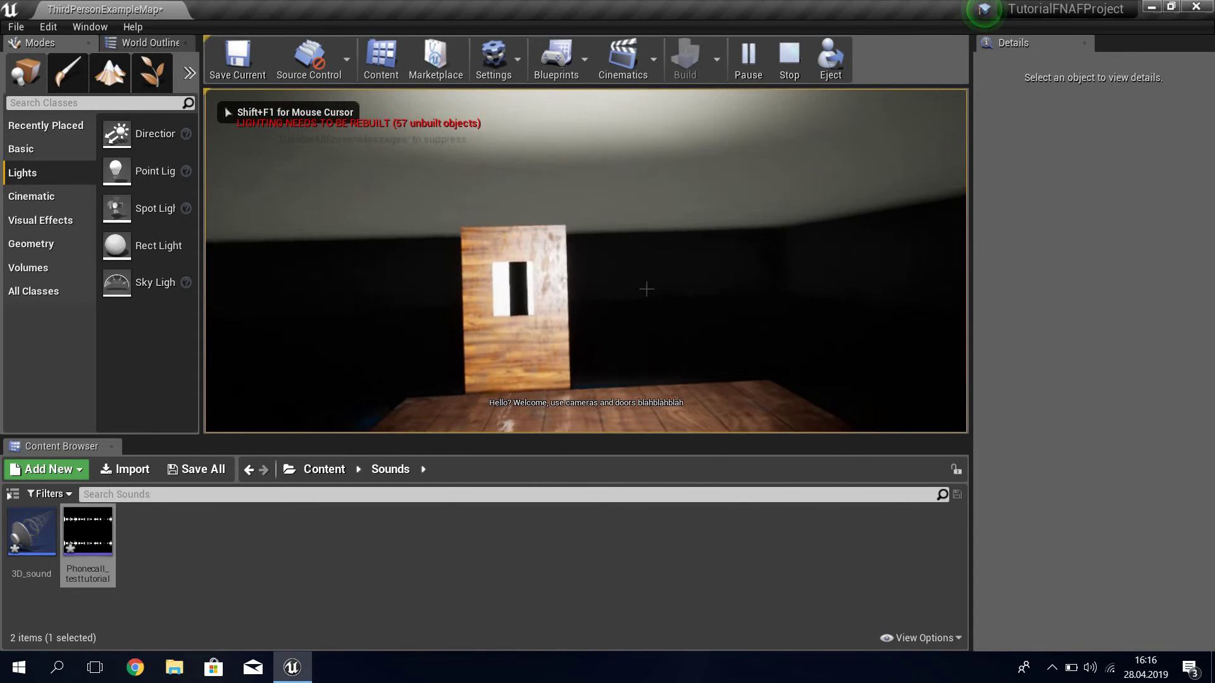
pyautogui.press('Escape')
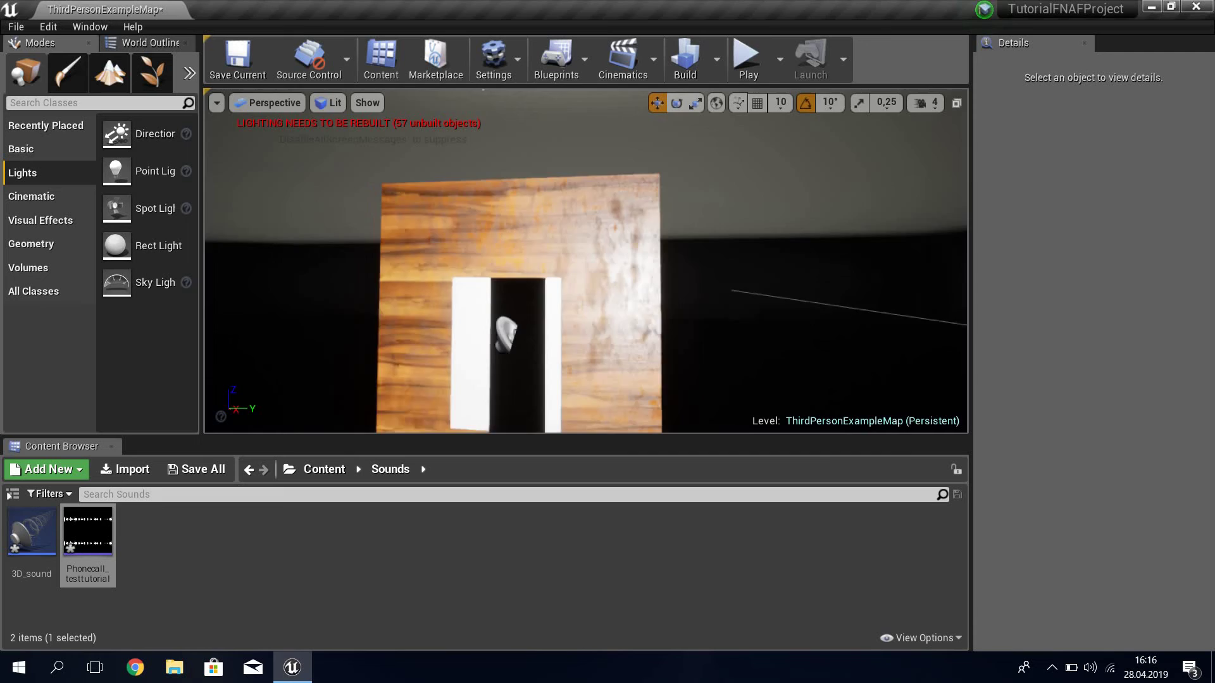
# Step: Drag the red point light onto the wooden wall beside the phone
pyautogui.moveTo(575, 261); pyautogui.dragTo(575, 261, button='right')
pyautogui.click(544, 273)
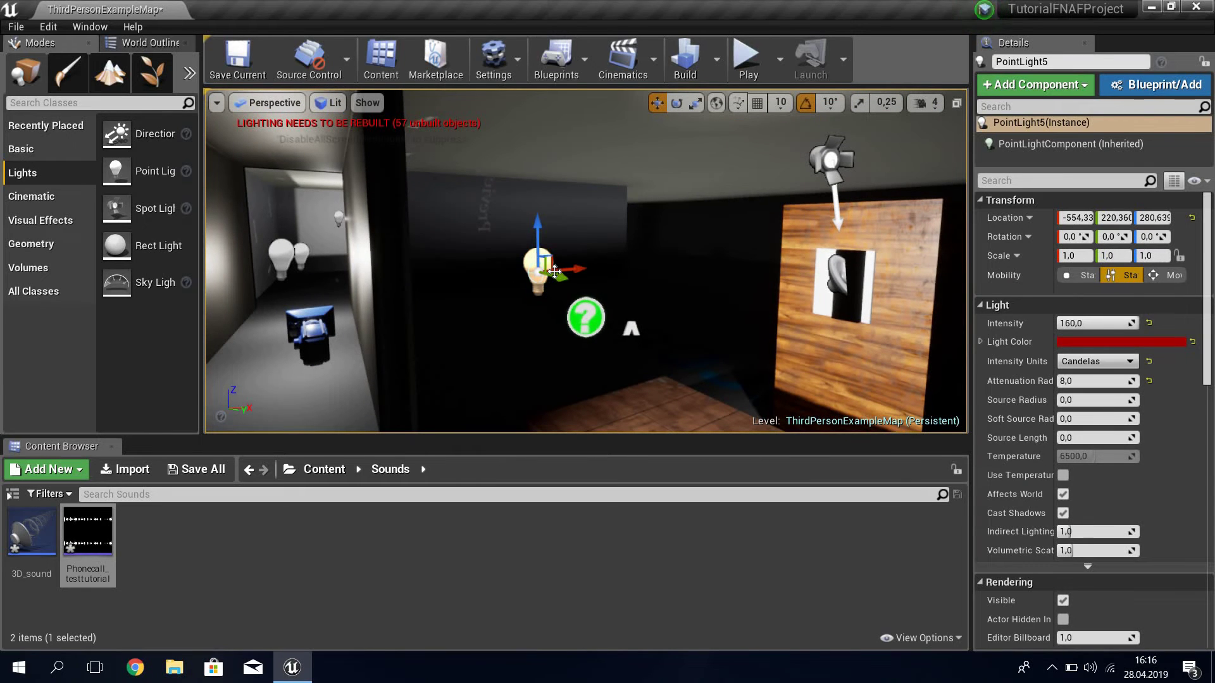
pyautogui.moveTo(545, 273); pyautogui.dragTo(877, 261)
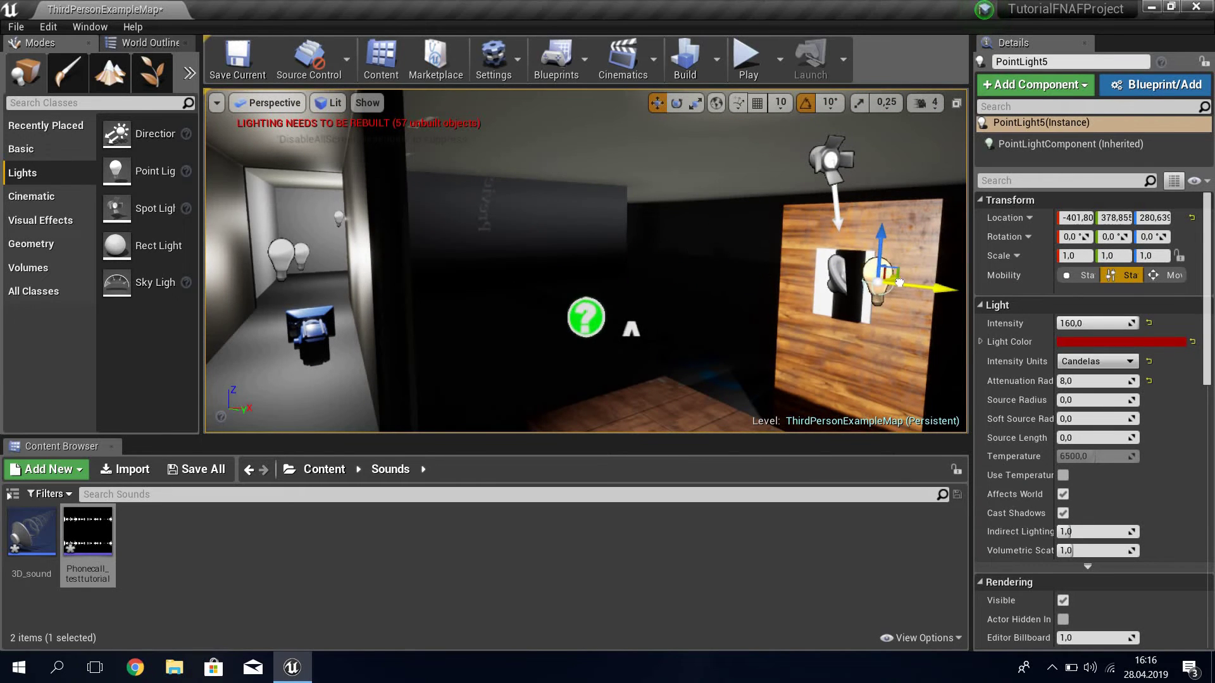
pyautogui.press('f')
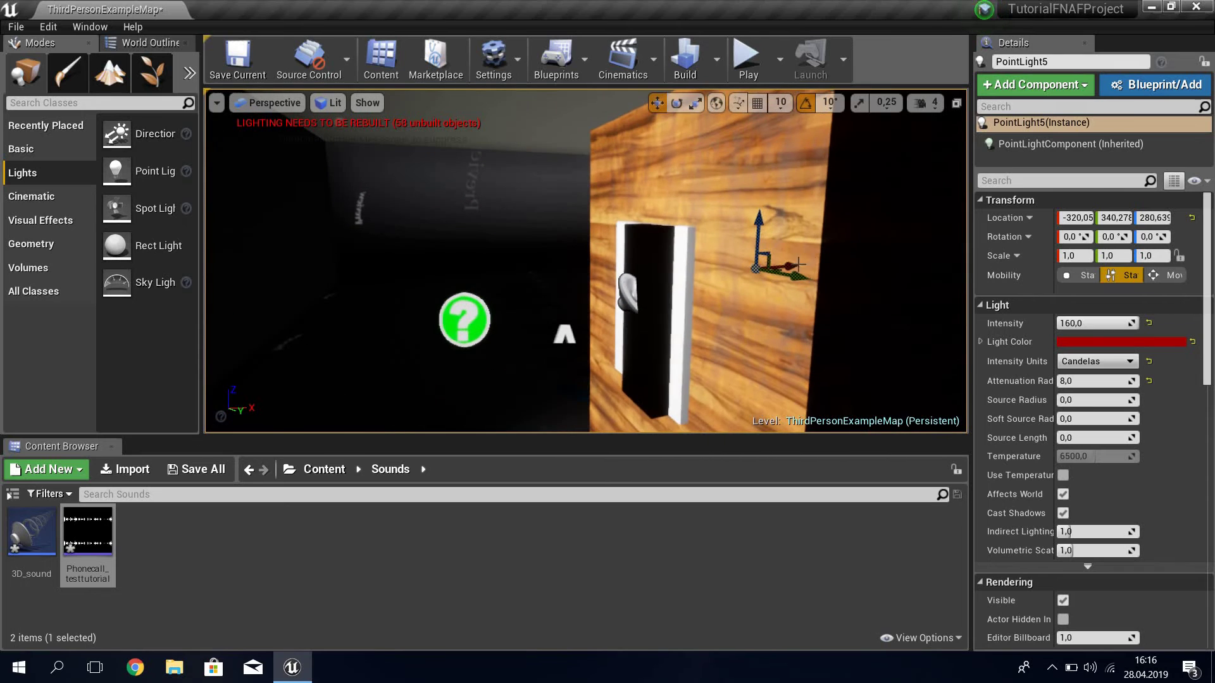
pyautogui.moveTo(697, 275); pyautogui.dragTo(804, 316)
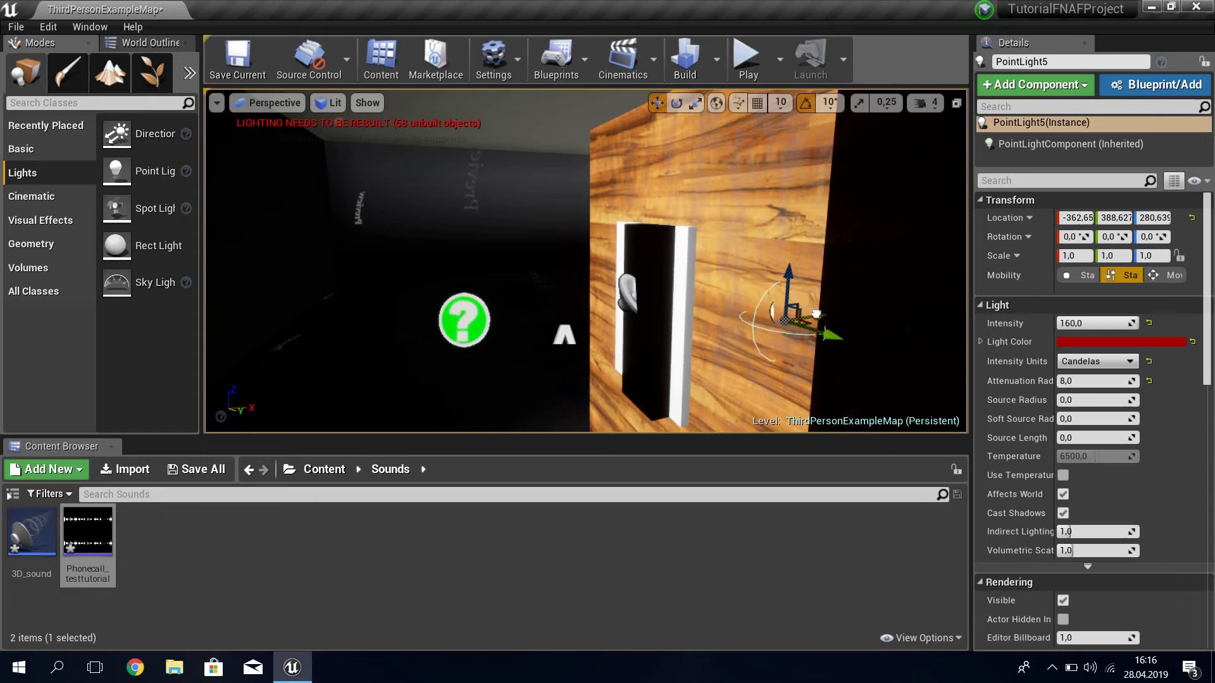
pyautogui.moveTo(833, 312); pyautogui.dragTo(800, 342)
pyautogui.moveTo(800, 342)
pyautogui.mouseDown(button='right')
pyautogui.moveTo(690, 342)
pyautogui.moveTo(905, 342)
pyautogui.mouseUp(button='right')
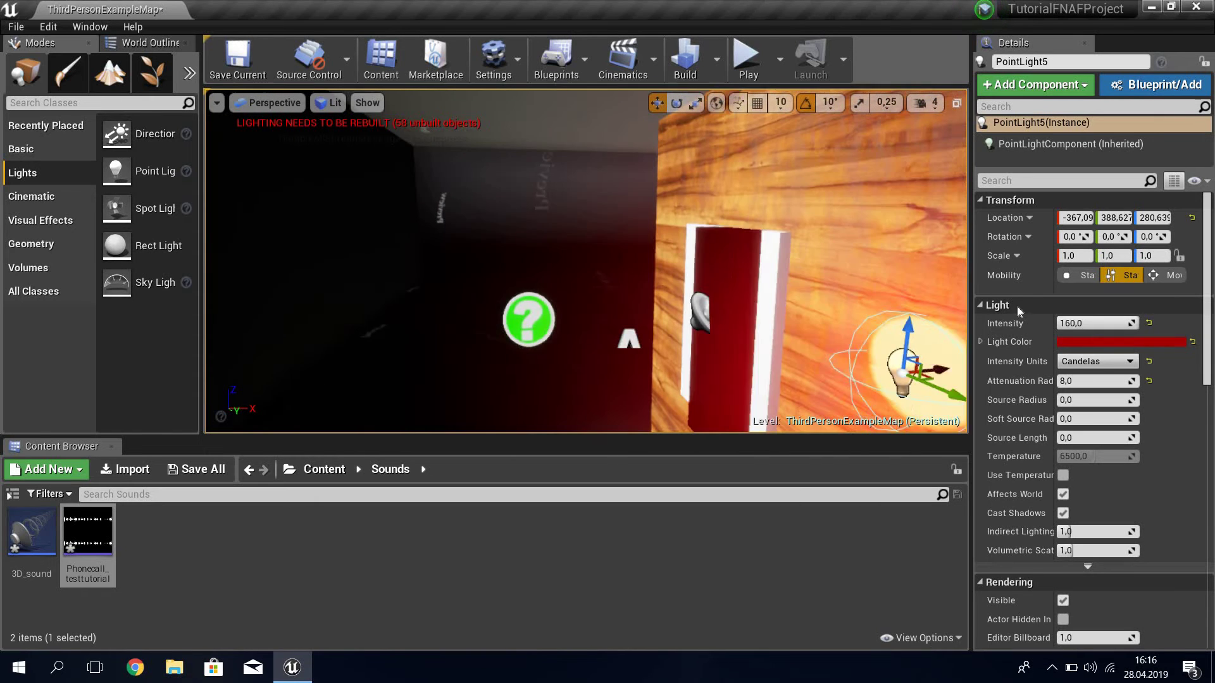
# Step: Set the light's Attenuation Radius to 4 and shift it up toward the phone
pyautogui.moveTo(1101, 387); pyautogui.dragTo(1096, 390)
pyautogui.click(1097, 385)
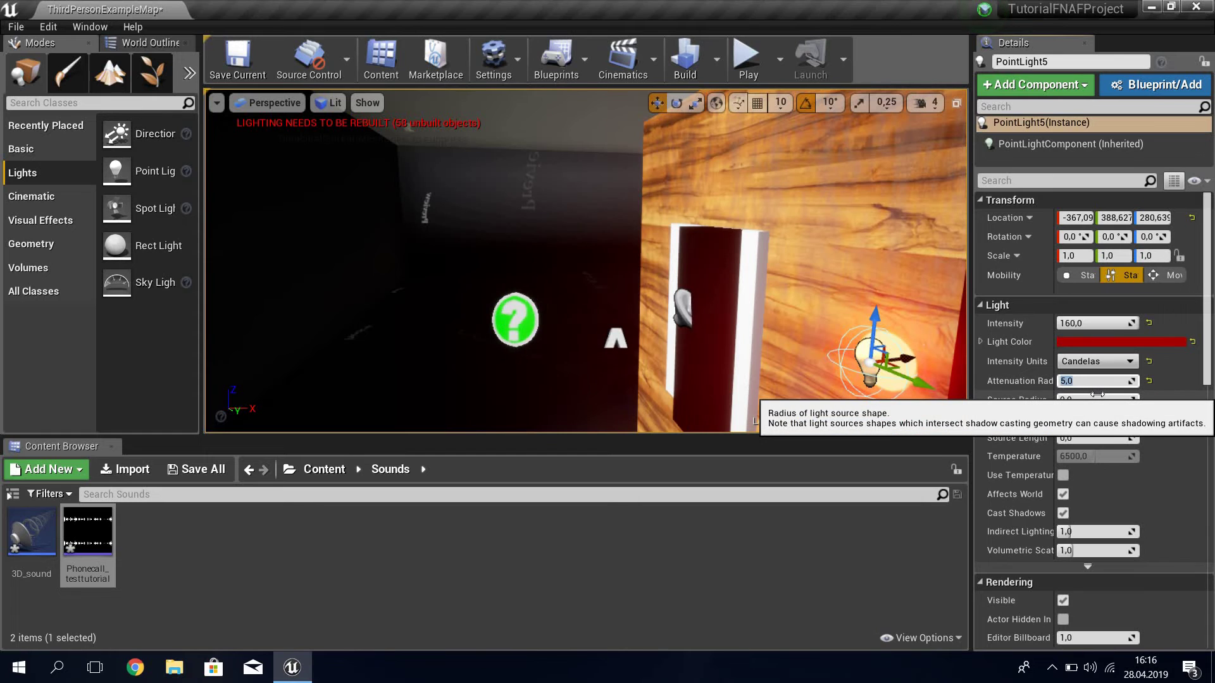
pyautogui.press('Return')
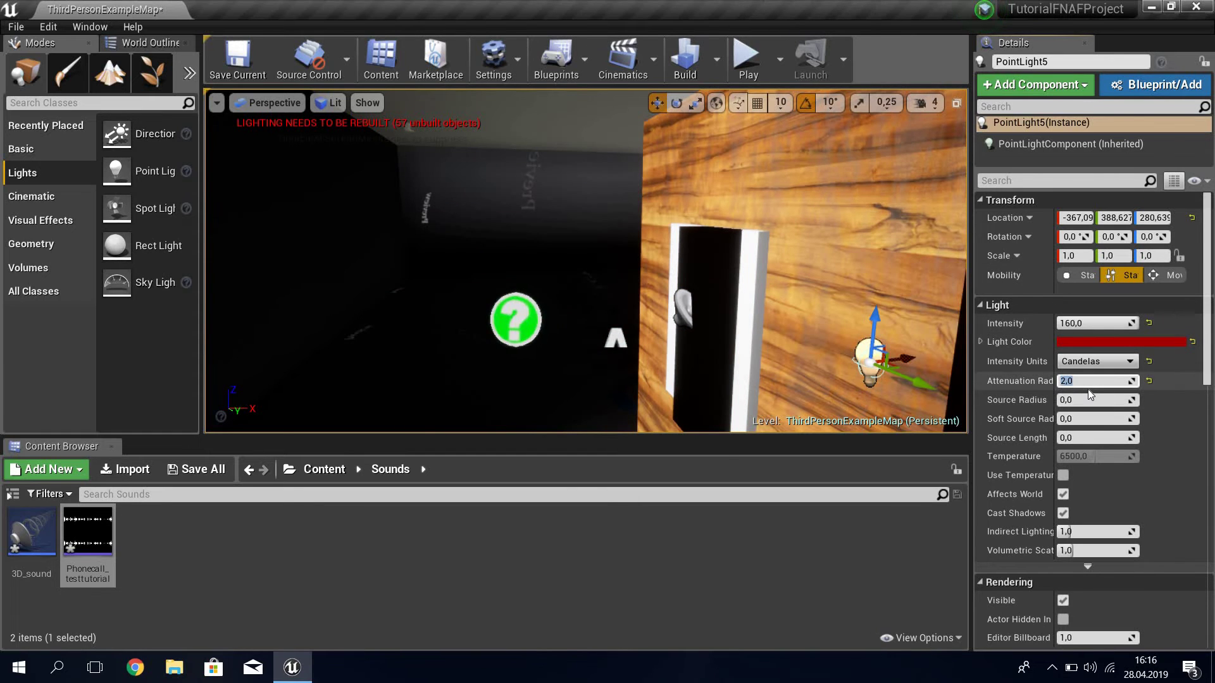
pyautogui.write('4')
pyautogui.press('Return')
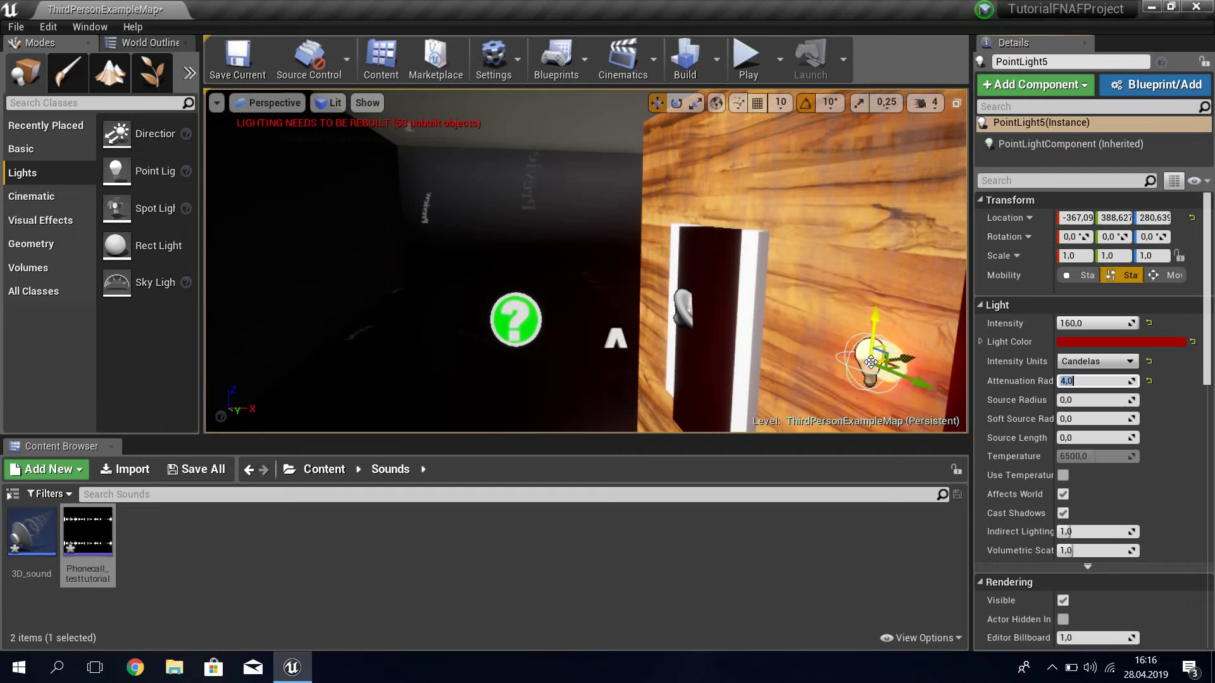
pyautogui.moveTo(906, 358)
pyautogui.mouseDown()
pyautogui.moveTo(761, 300)
pyautogui.moveTo(886, 298)
pyautogui.moveTo(752, 241)
pyautogui.moveTo(767, 325)
pyautogui.moveTo(785, 325)
pyautogui.mouseUp()
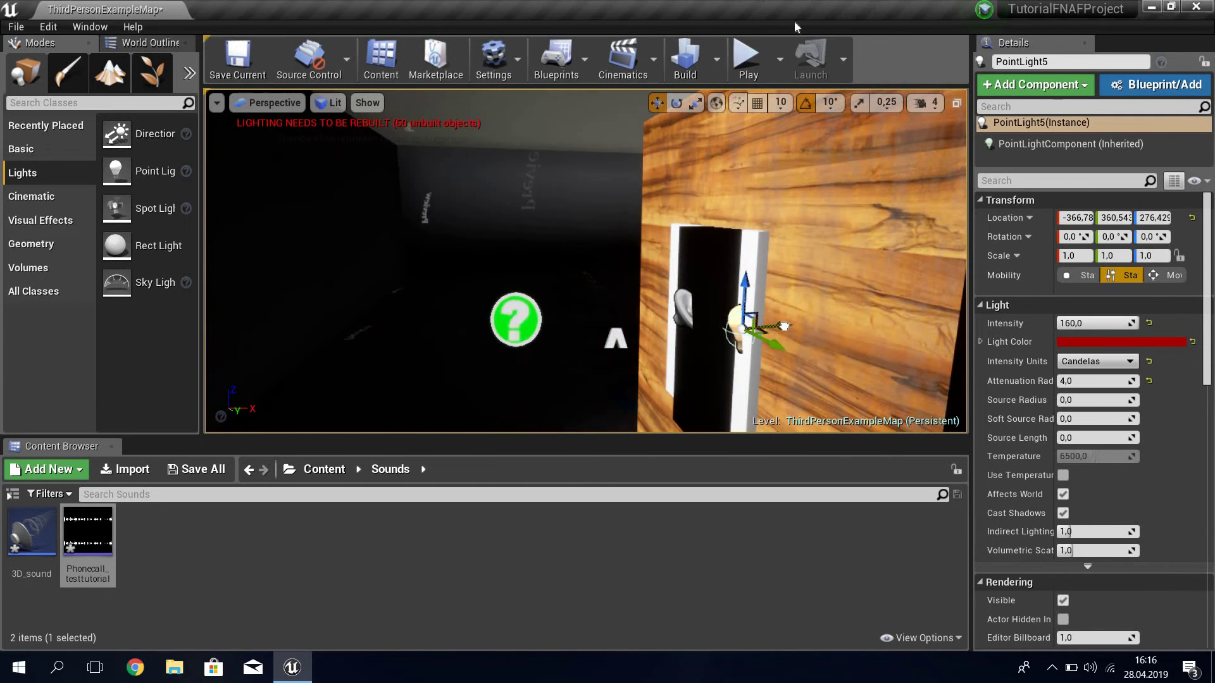
# Step: Playtest the red glow, then slide the Phonecall_testtutorial actor left along the wall
pyautogui.click(736, 66)
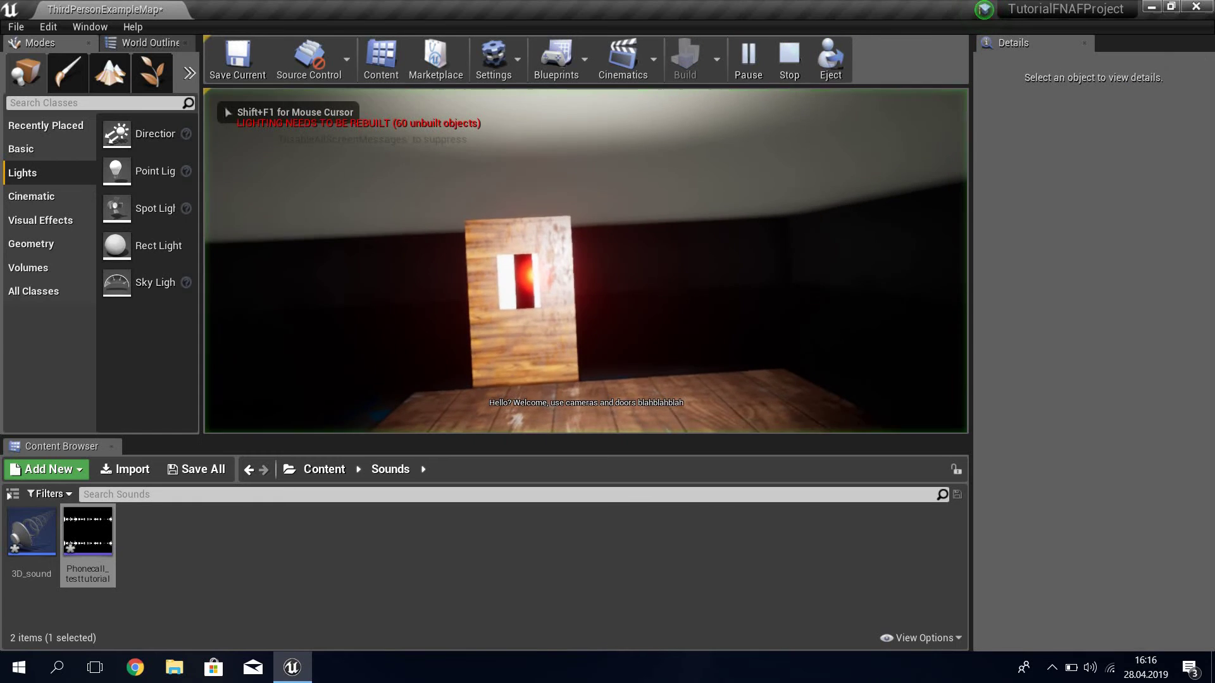
pyautogui.press('Escape')
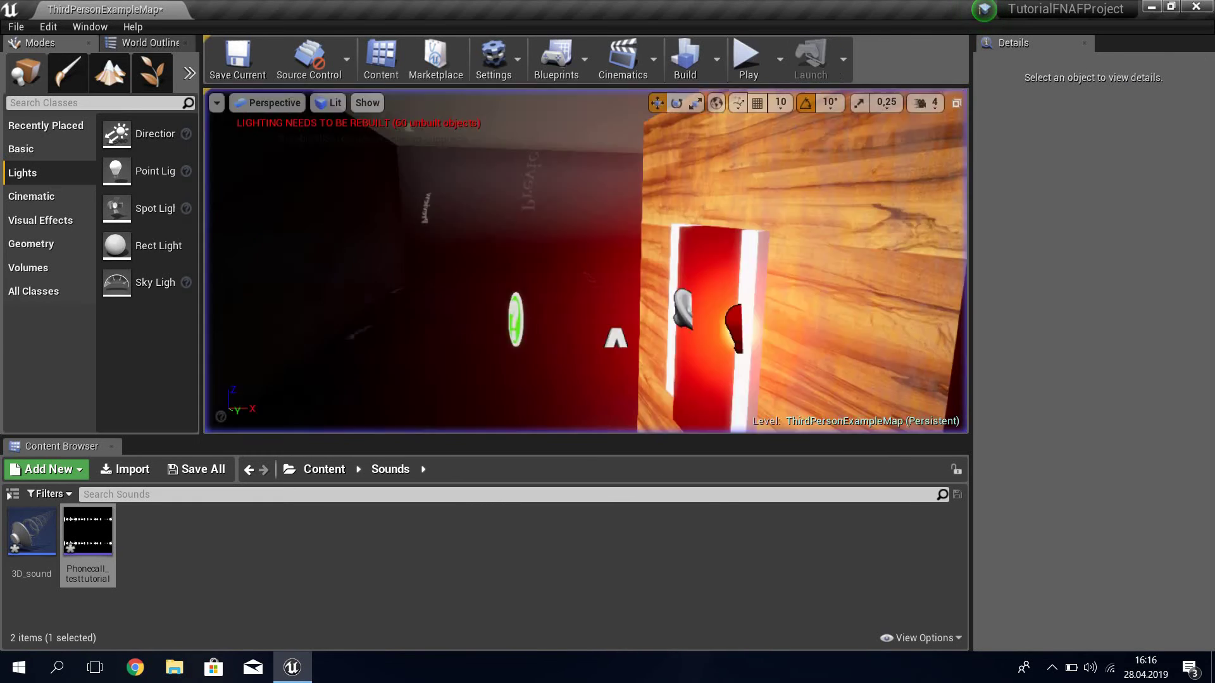
pyautogui.moveTo(631, 286); pyautogui.dragTo(528, 324, button='right')
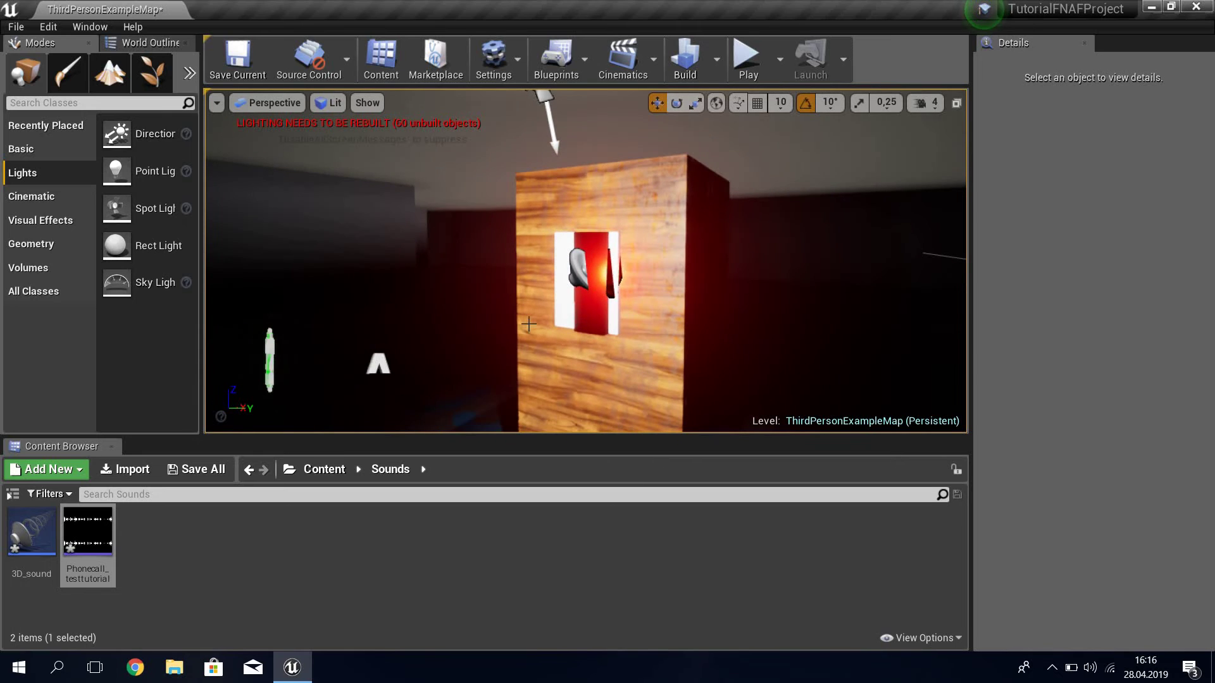
pyautogui.click(579, 269)
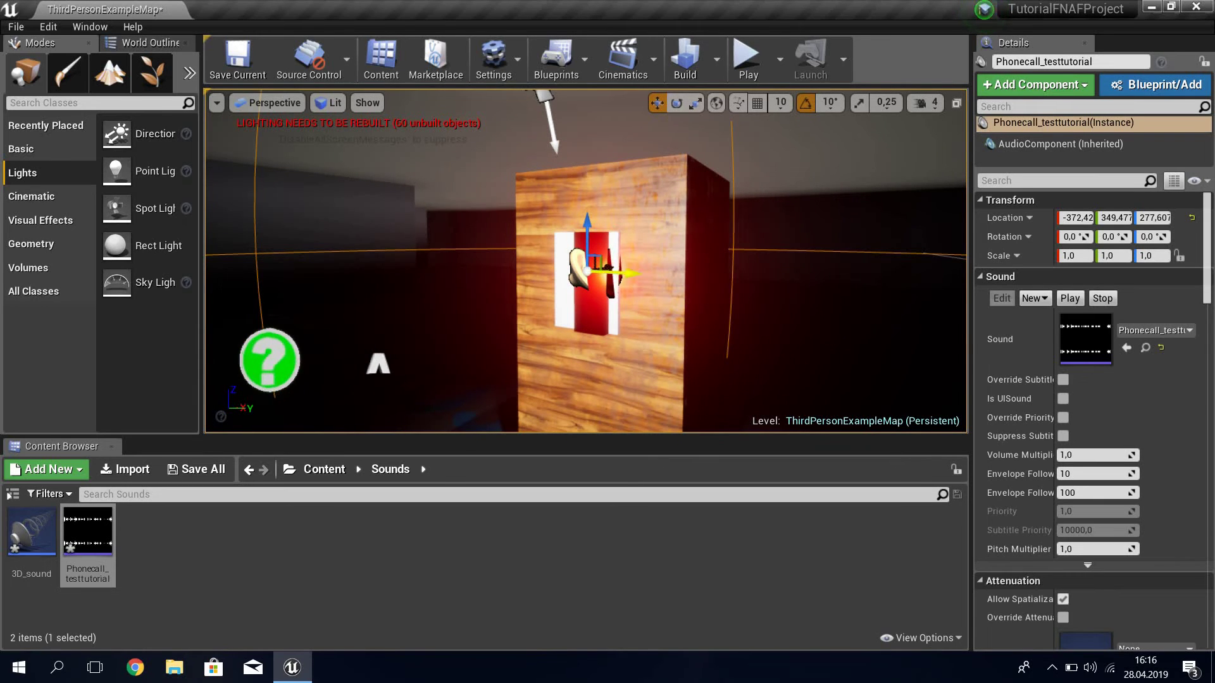
pyautogui.moveTo(585, 272); pyautogui.dragTo(529, 273, button='right')
pyautogui.moveTo(565, 255); pyautogui.dragTo(805, 270)
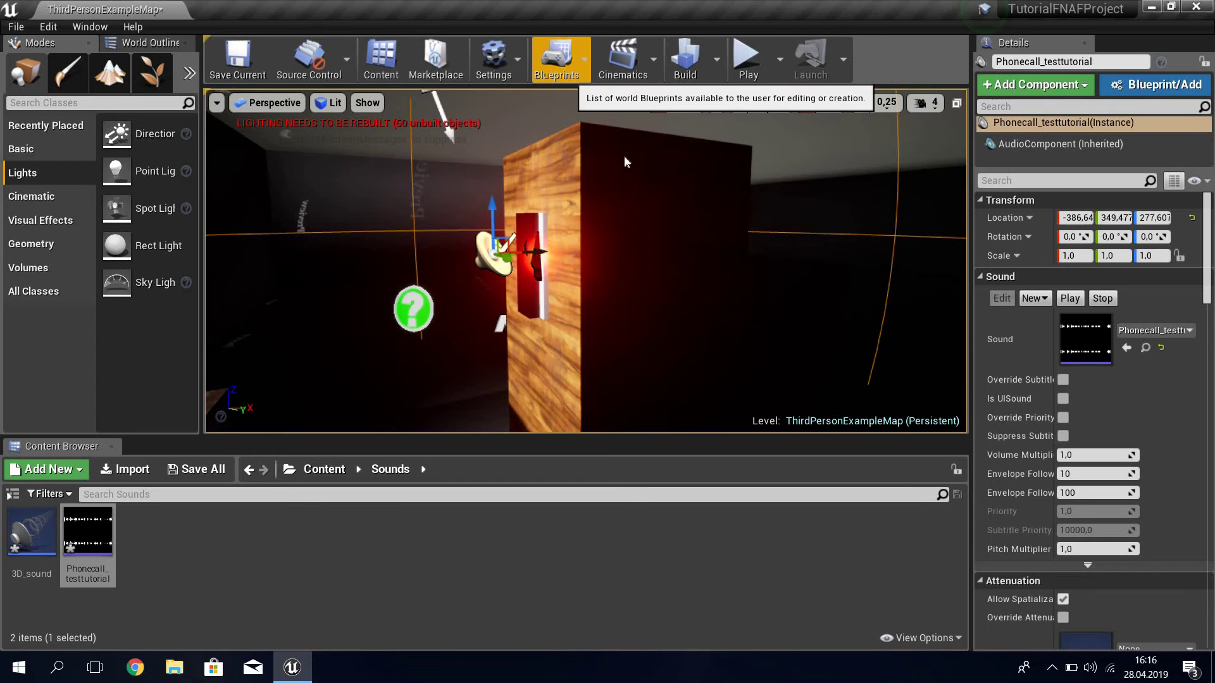
# Step: Open the Level Blueprint and add a Q keyboard event, then delete it again
pyautogui.click(571, 58)
pyautogui.click(569, 189)
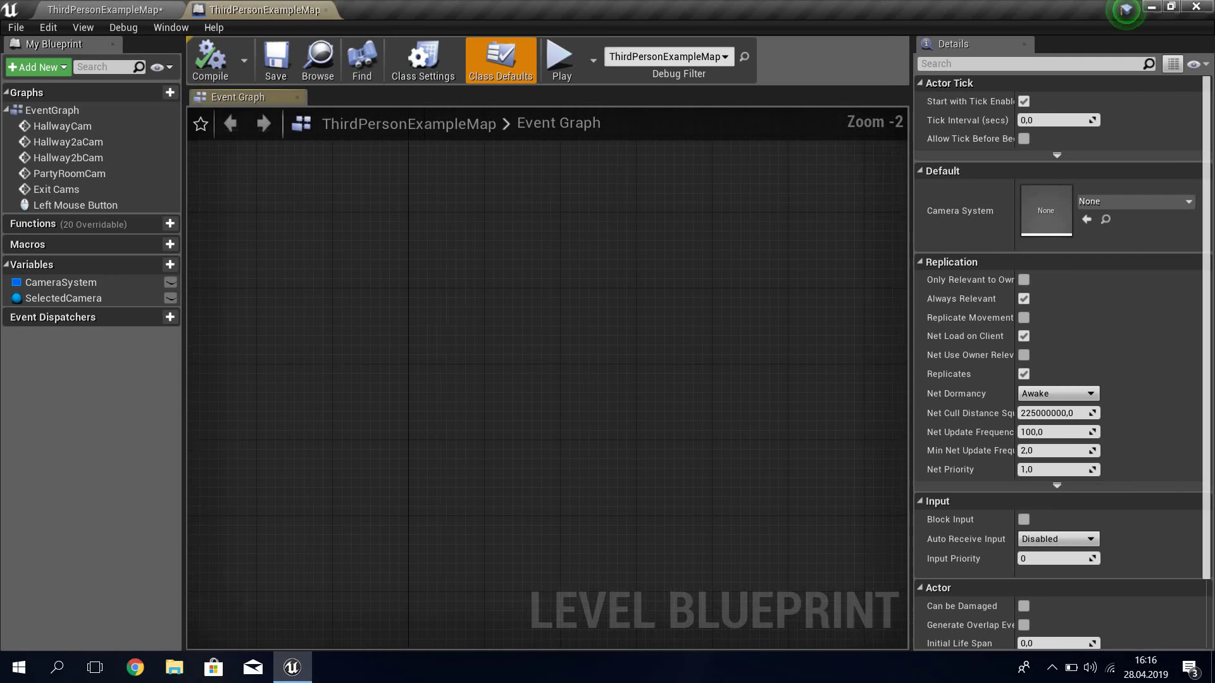
pyautogui.rightClick(484, 318)
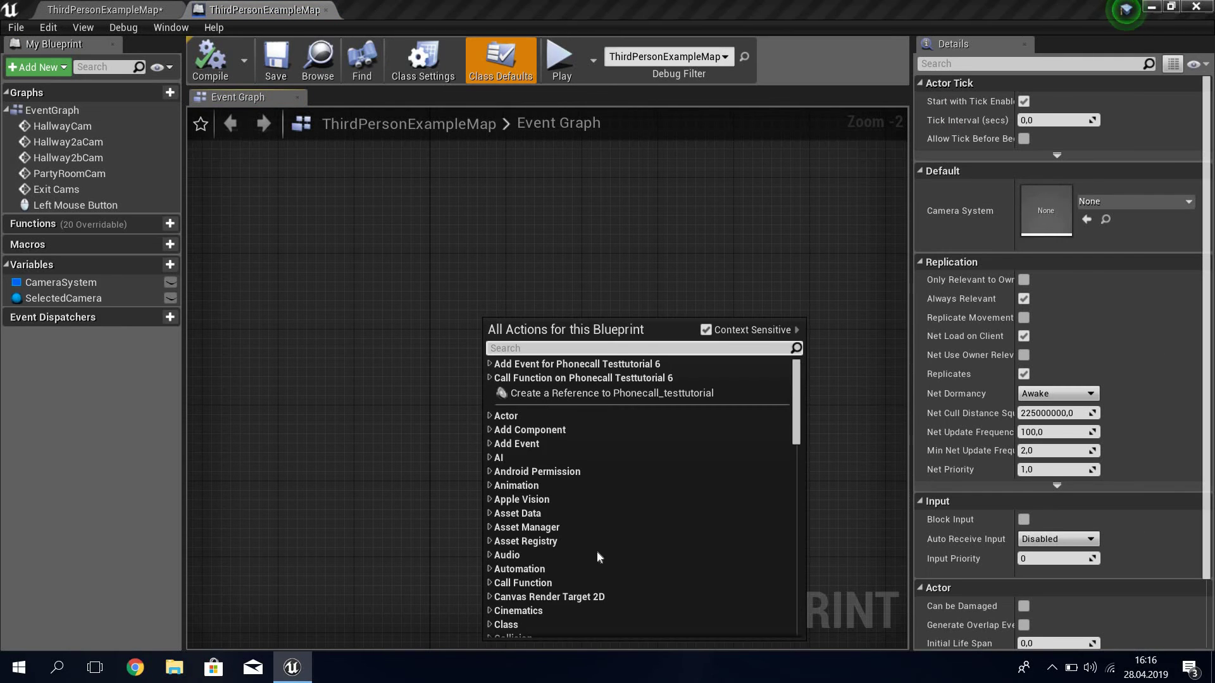
pyautogui.write('q')
pyautogui.click(547, 521)
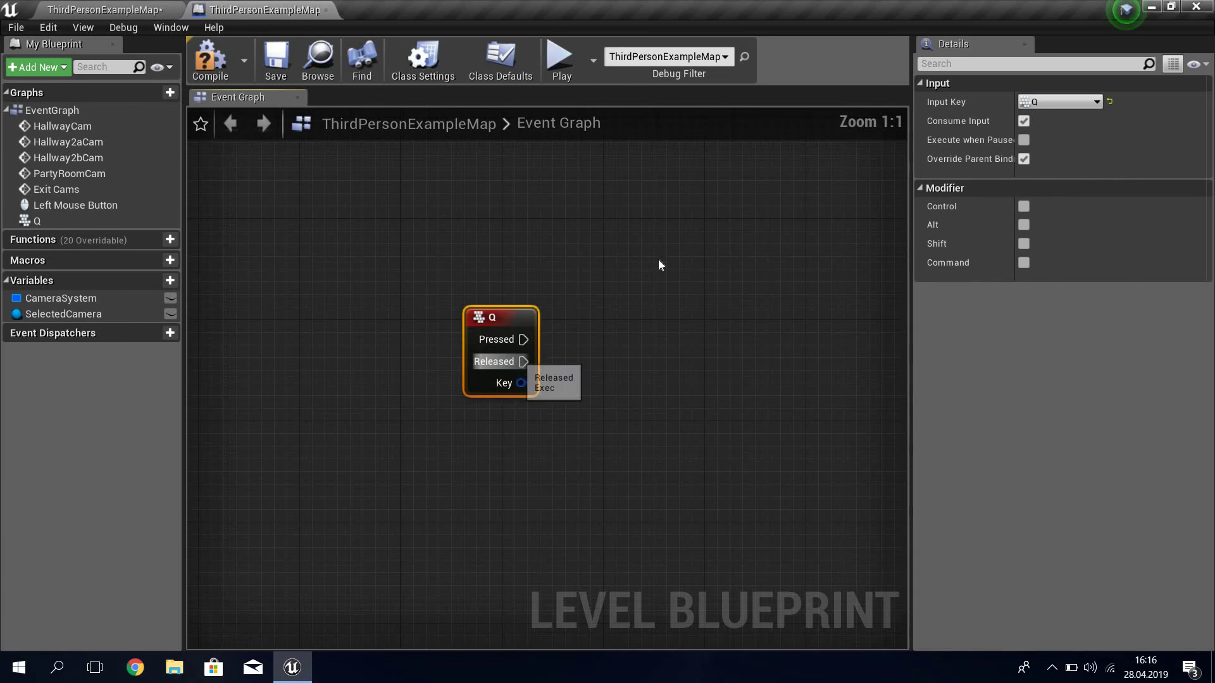
pyautogui.press('Delete')
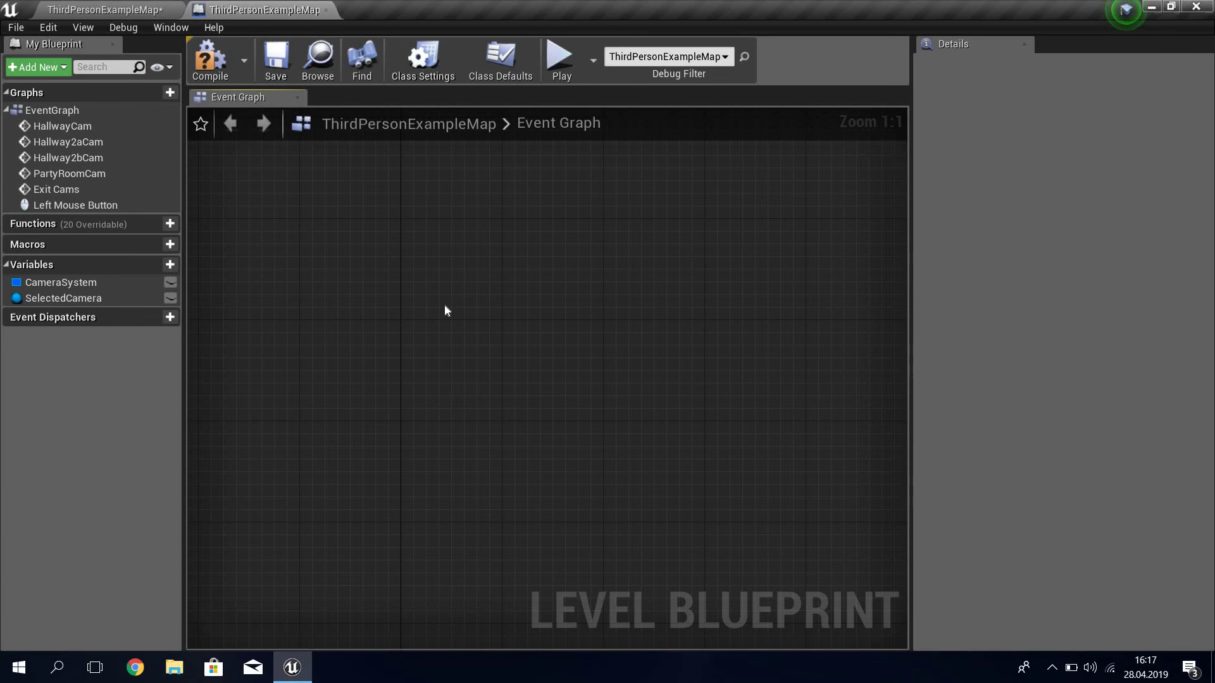
# Step: Re-add the Q keyboard event and add a Phonecall_testtutorial reference to the event graph
pyautogui.rightClick(444, 310)
pyautogui.write('q')
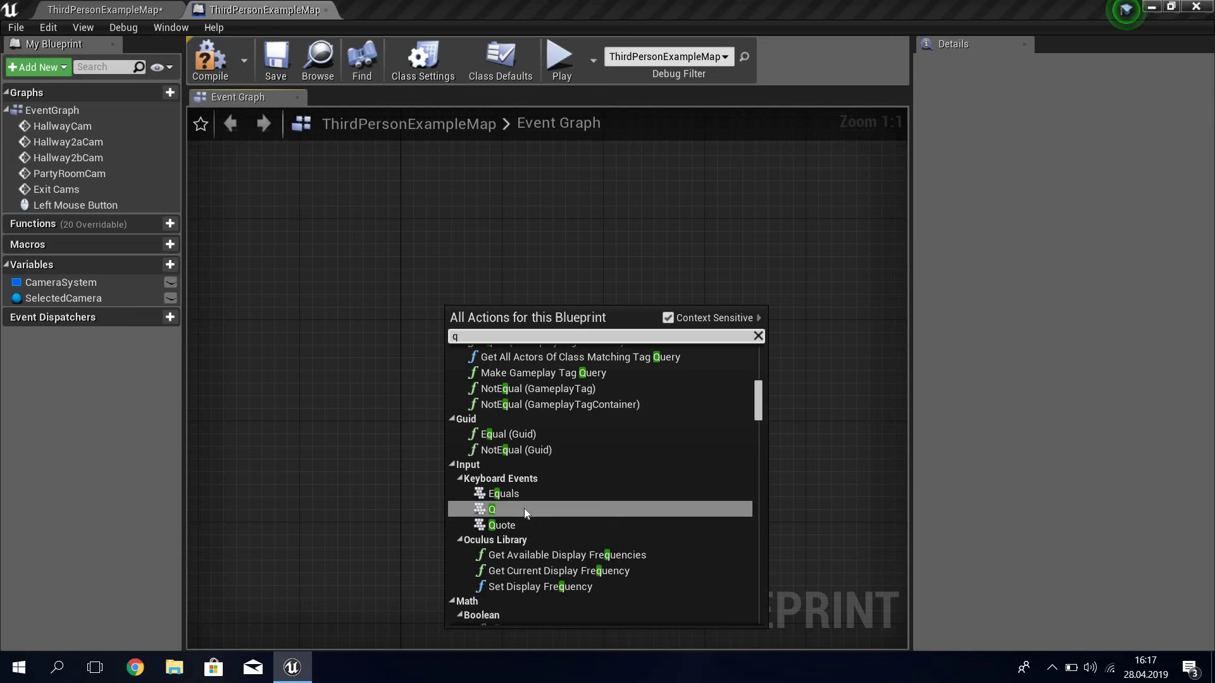
pyautogui.press('Return')
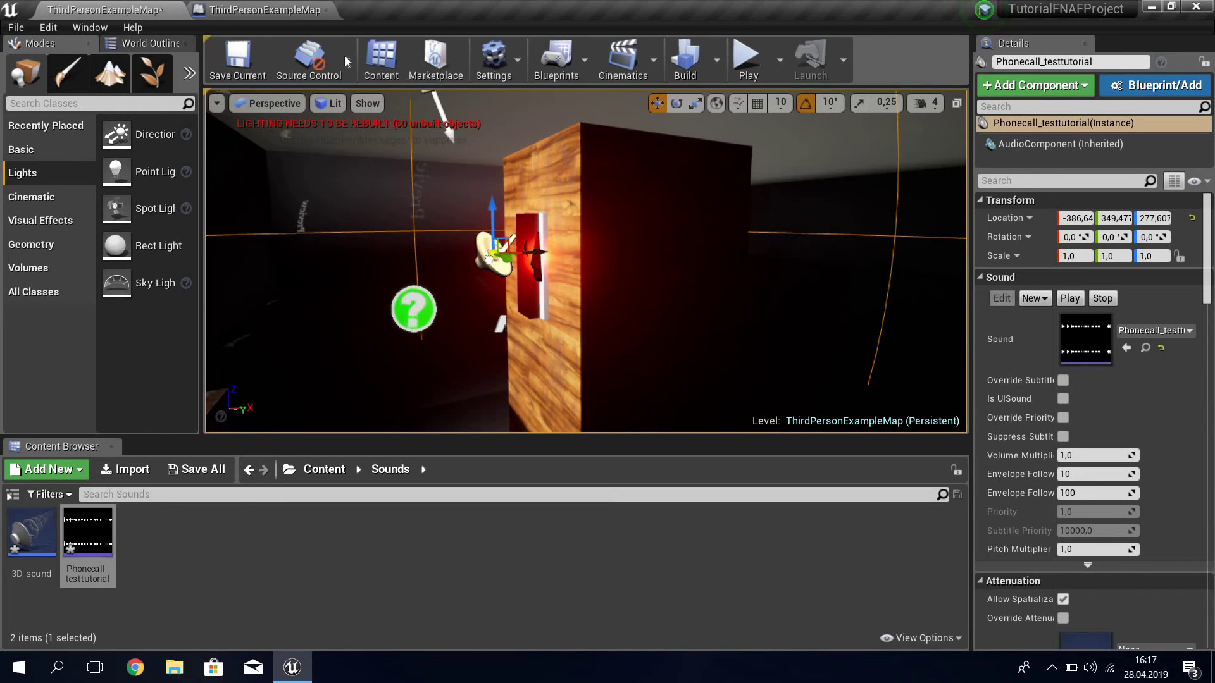
pyautogui.click(264, 10)
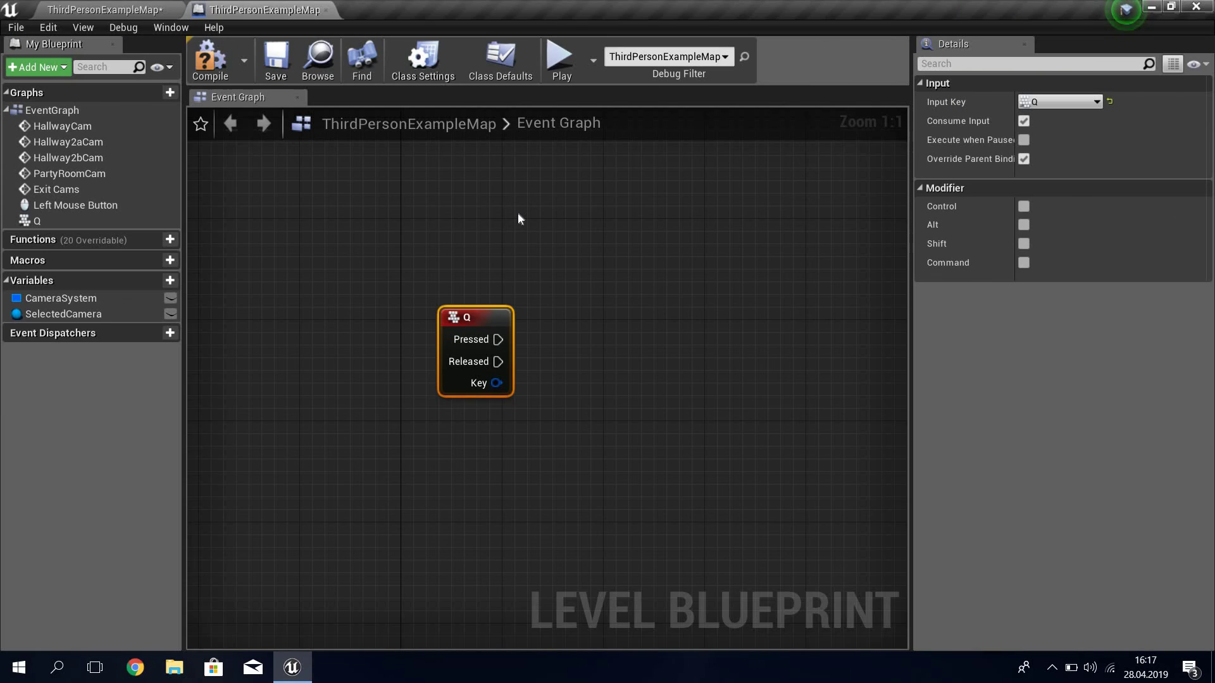
pyautogui.rightClick(518, 213)
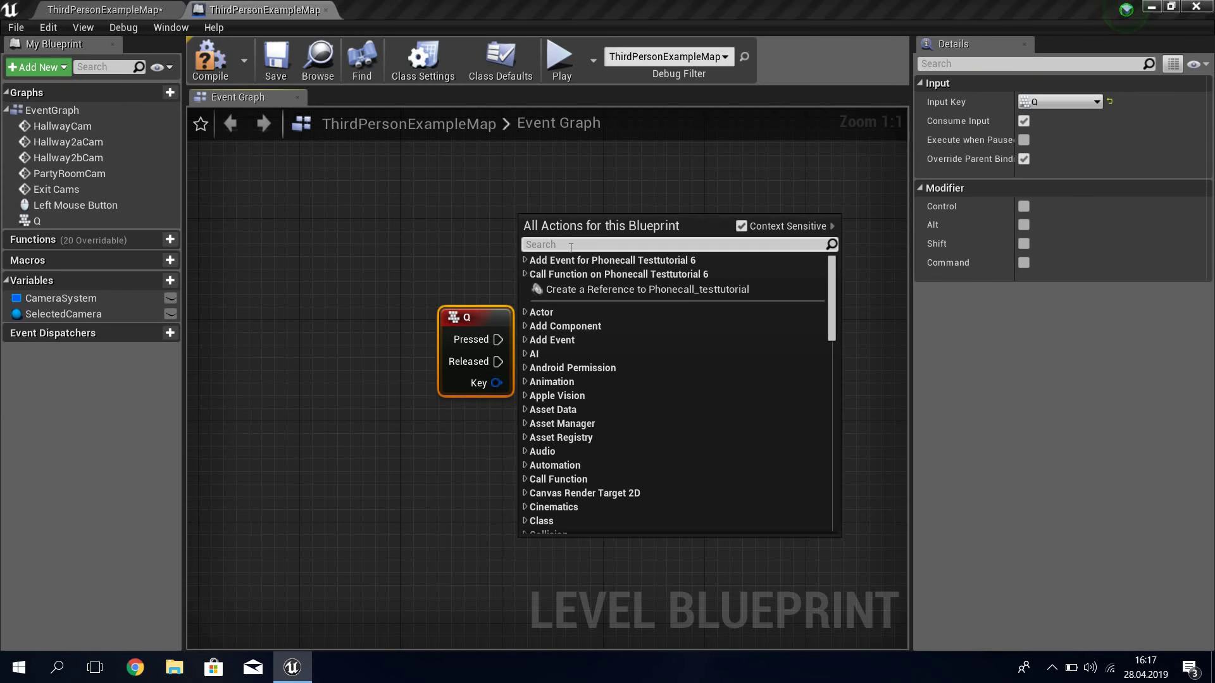
pyautogui.click(623, 288)
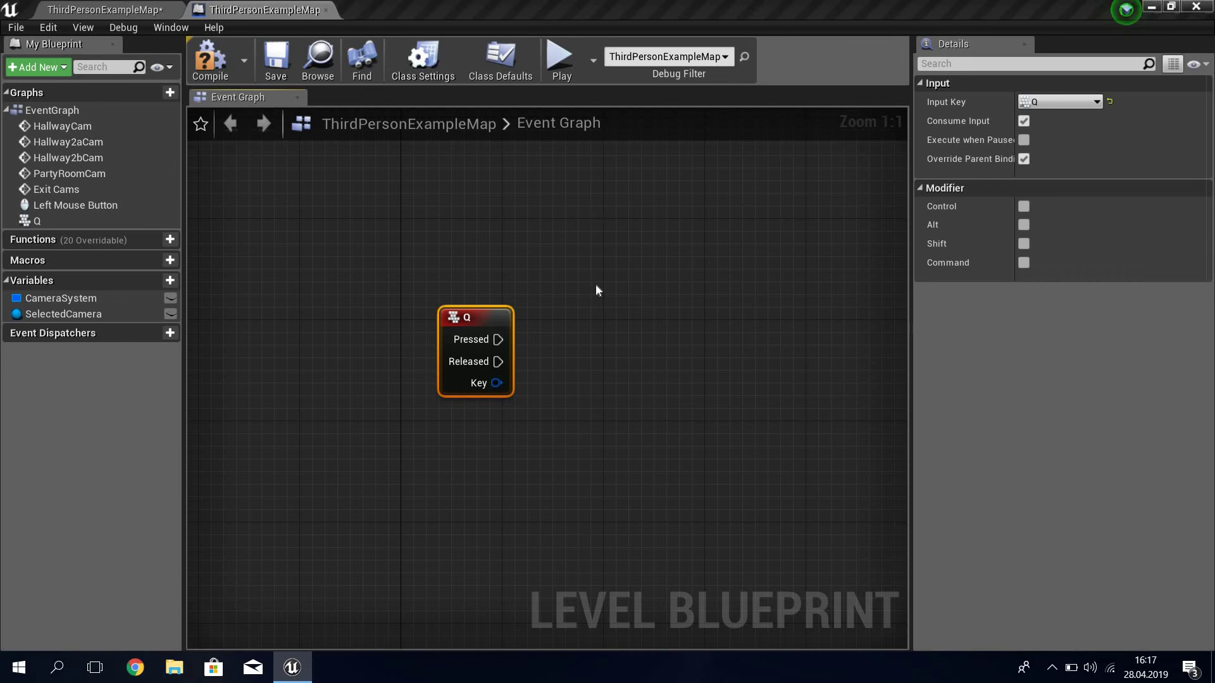
# Step: Add a Stop node for the phone-call reference and wire Q Pressed to it
pyautogui.moveTo(589, 232)
pyautogui.mouseDown()
pyautogui.moveTo(361, 232)
pyautogui.moveTo(615, 342)
pyautogui.mouseUp()
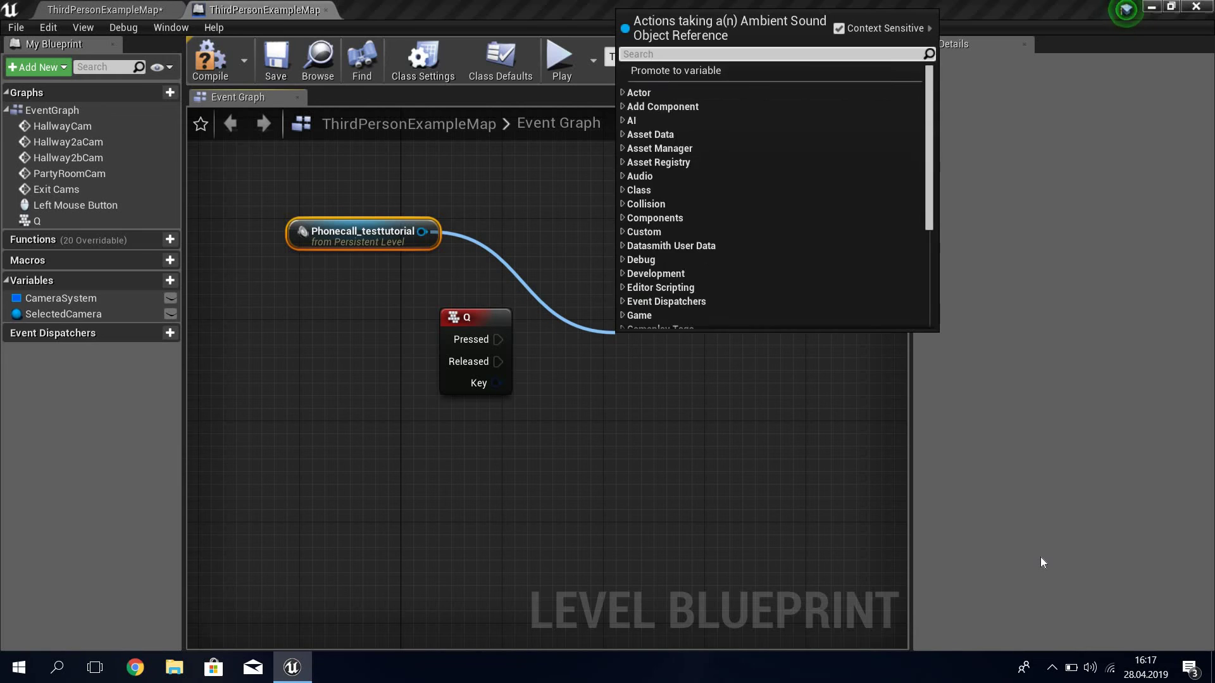
pyautogui.write('stop')
pyautogui.click(774, 115)
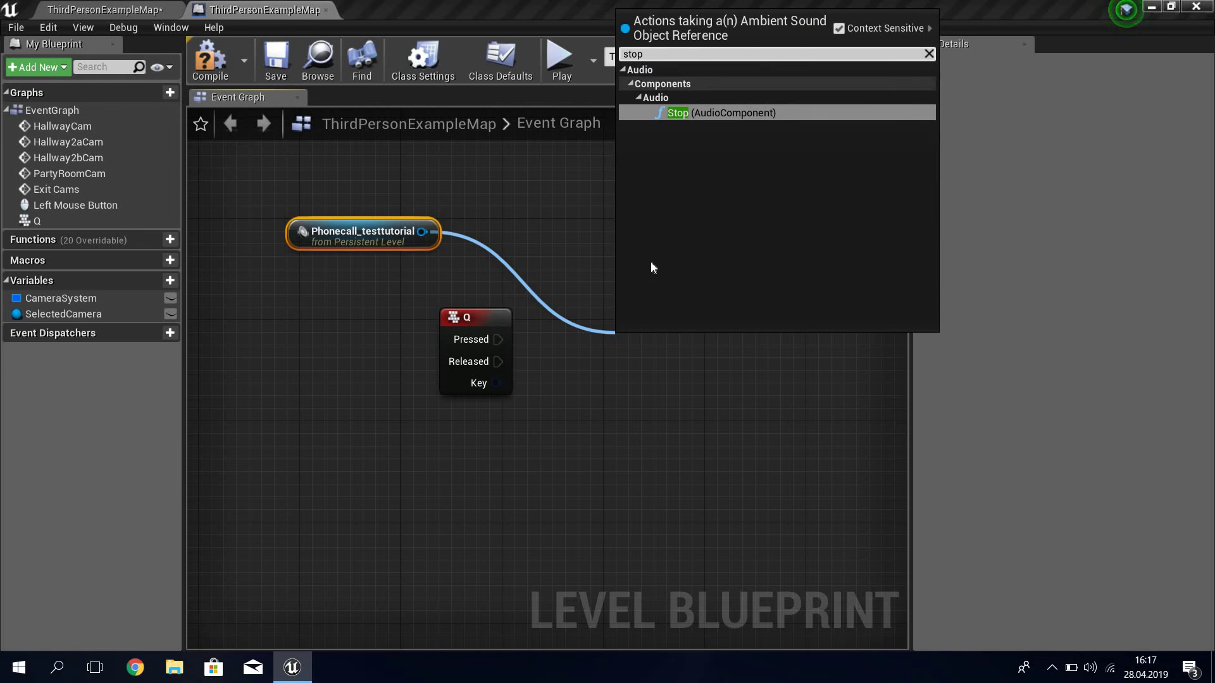
pyautogui.moveTo(519, 304); pyautogui.dragTo(507, 270)
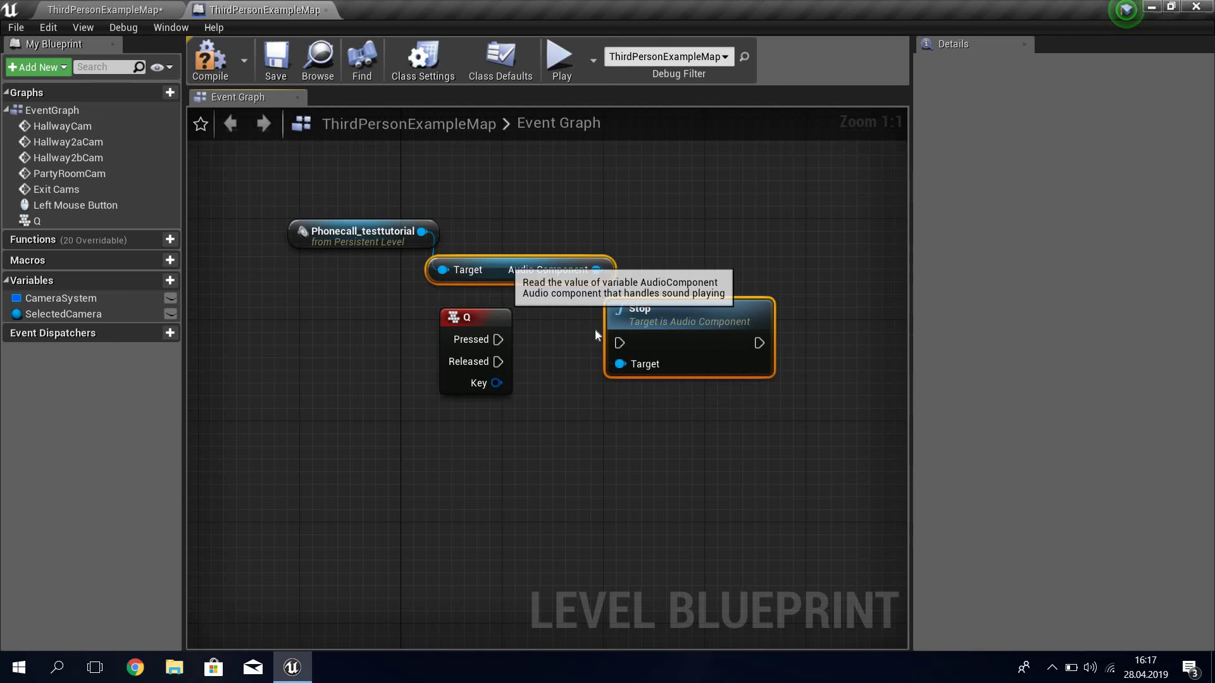
pyautogui.moveTo(623, 343); pyautogui.dragTo(493, 339)
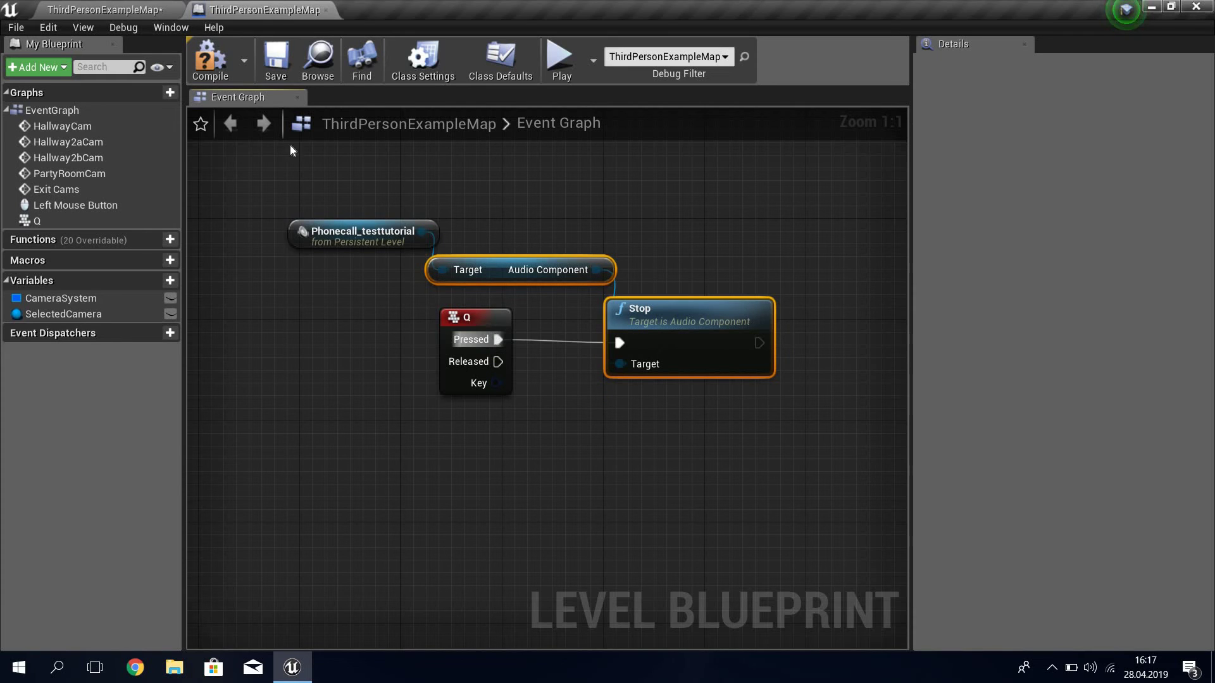
# Step: Compile the level blueprint, save the map and close the blueprint tab
pyautogui.click(213, 51)
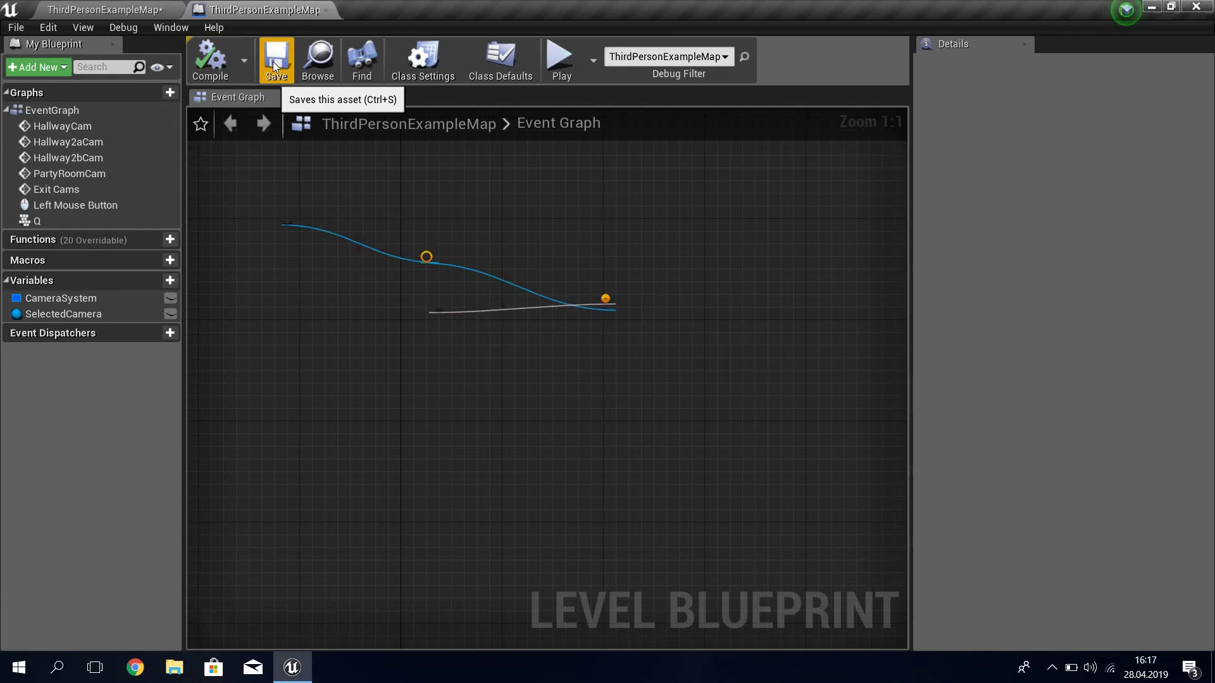
pyautogui.click(274, 62)
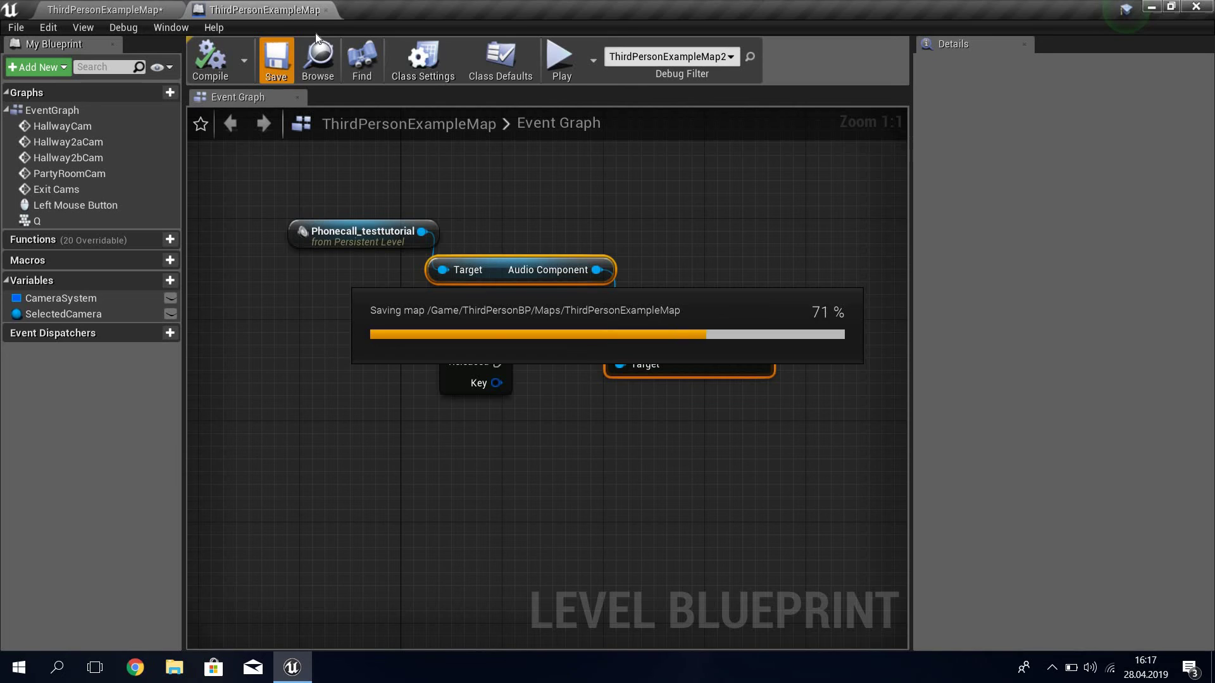
pyautogui.click(326, 10)
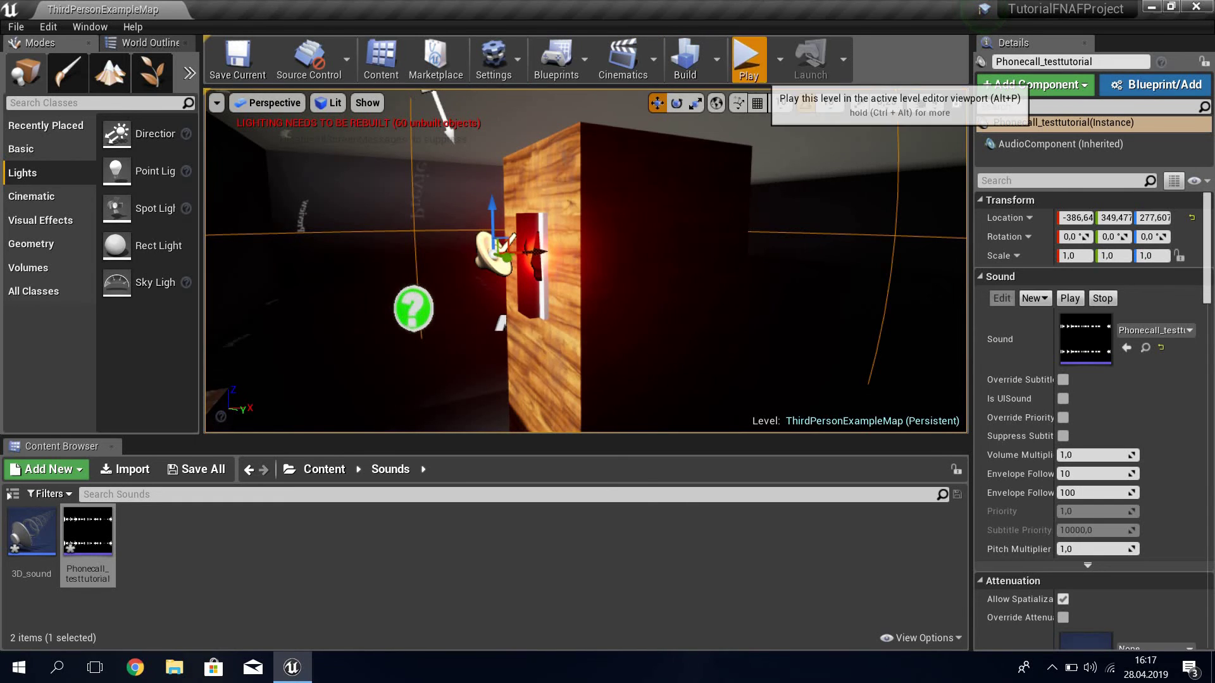
pyautogui.click(747, 58)
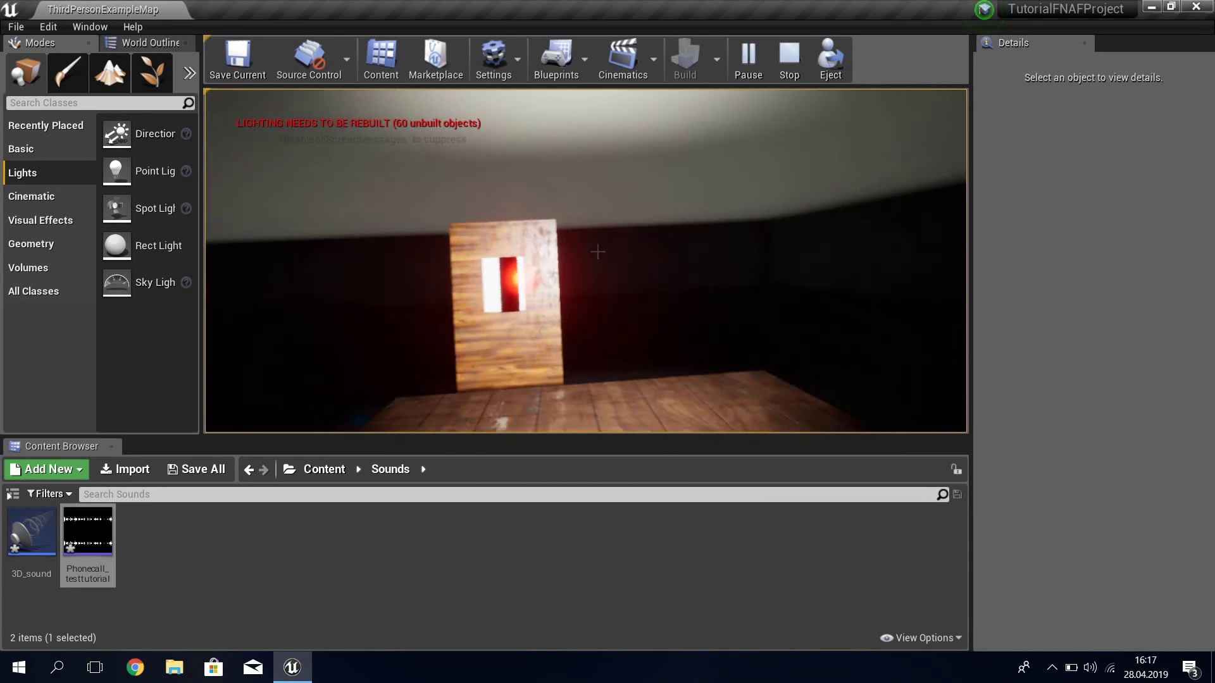
pyautogui.press('Escape')
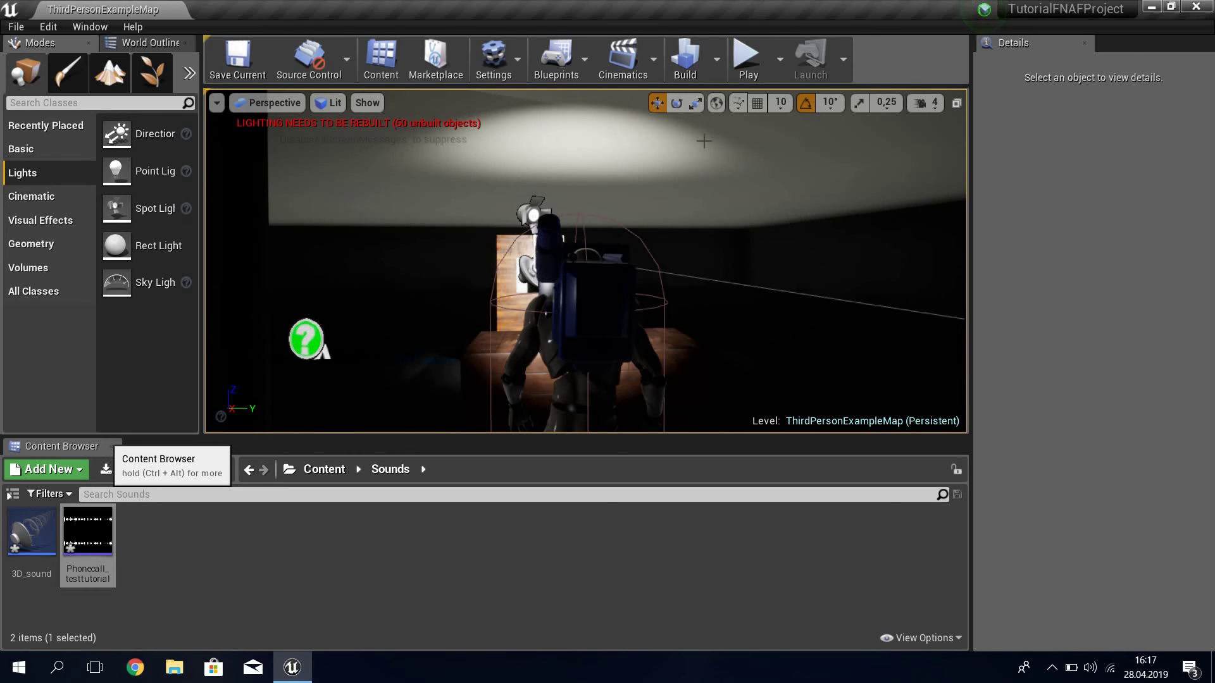
# Step: Fly the viewport through the level and down the corridor to the wall-phone room
pyautogui.moveTo(570, 285); pyautogui.dragTo(443, 285, button='right')
pyautogui.moveTo(688, 347); pyautogui.dragTo(569, 285, button='right')
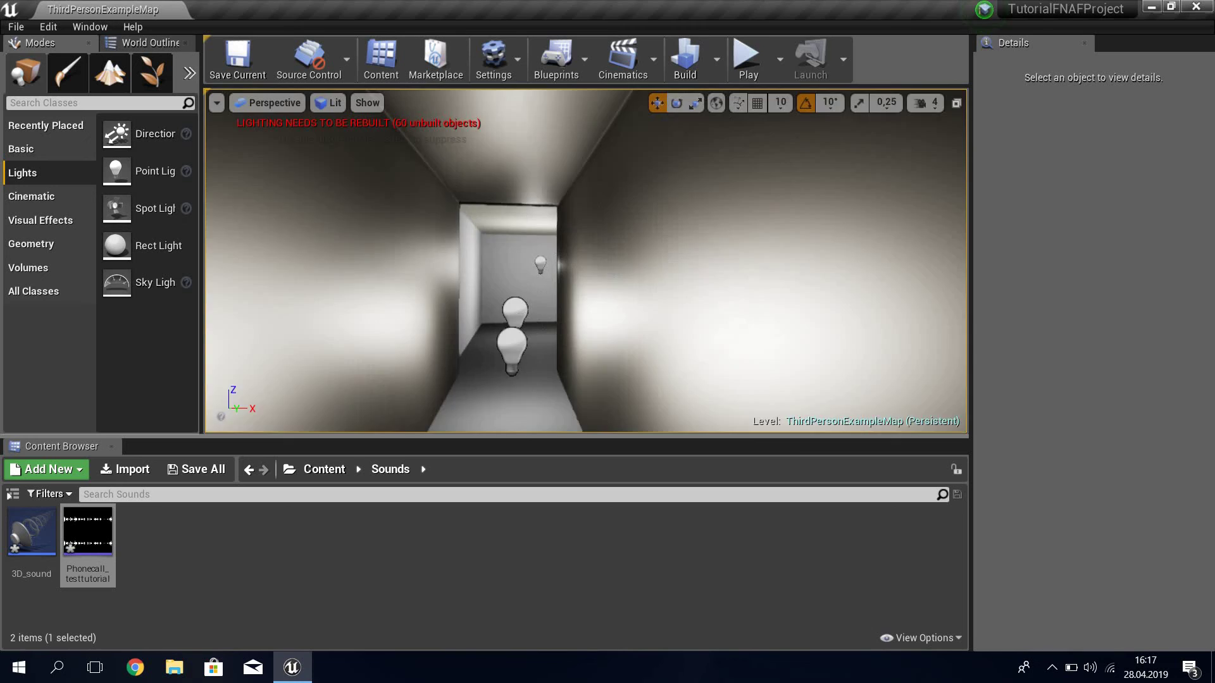
pyautogui.moveTo(410, 135); pyautogui.dragTo(507, 135, button='right')
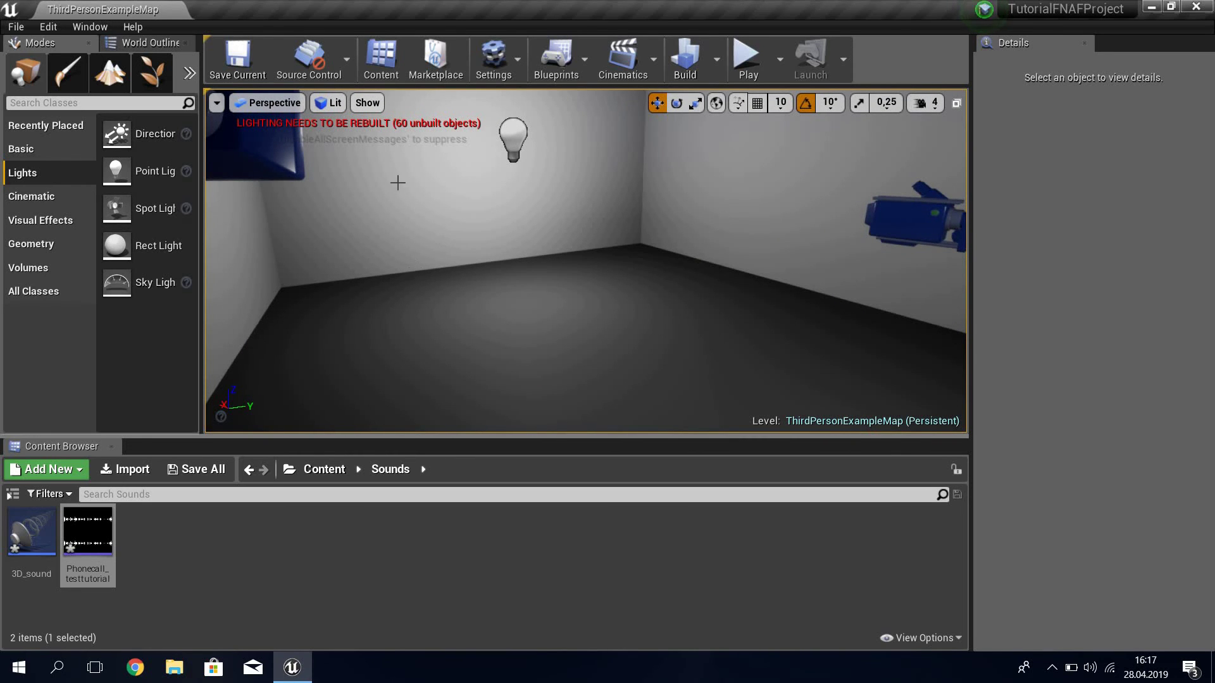
pyautogui.moveTo(398, 183)
pyautogui.mouseDown(button='right')
pyautogui.moveTo(406, 249)
pyautogui.moveTo(435, 236)
pyautogui.moveTo(418, 266)
pyautogui.moveTo(310, 109)
pyautogui.mouseUp(button='right')
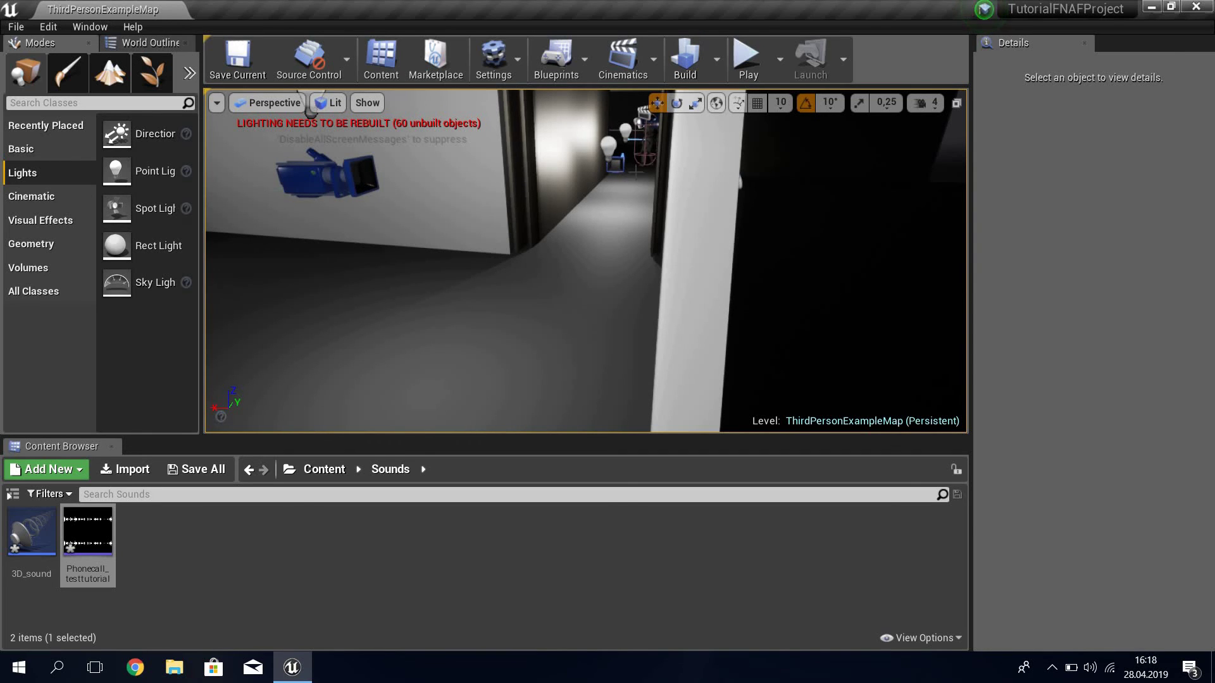
pyautogui.moveTo(310, 109); pyautogui.dragTo(306, 253, button='right')
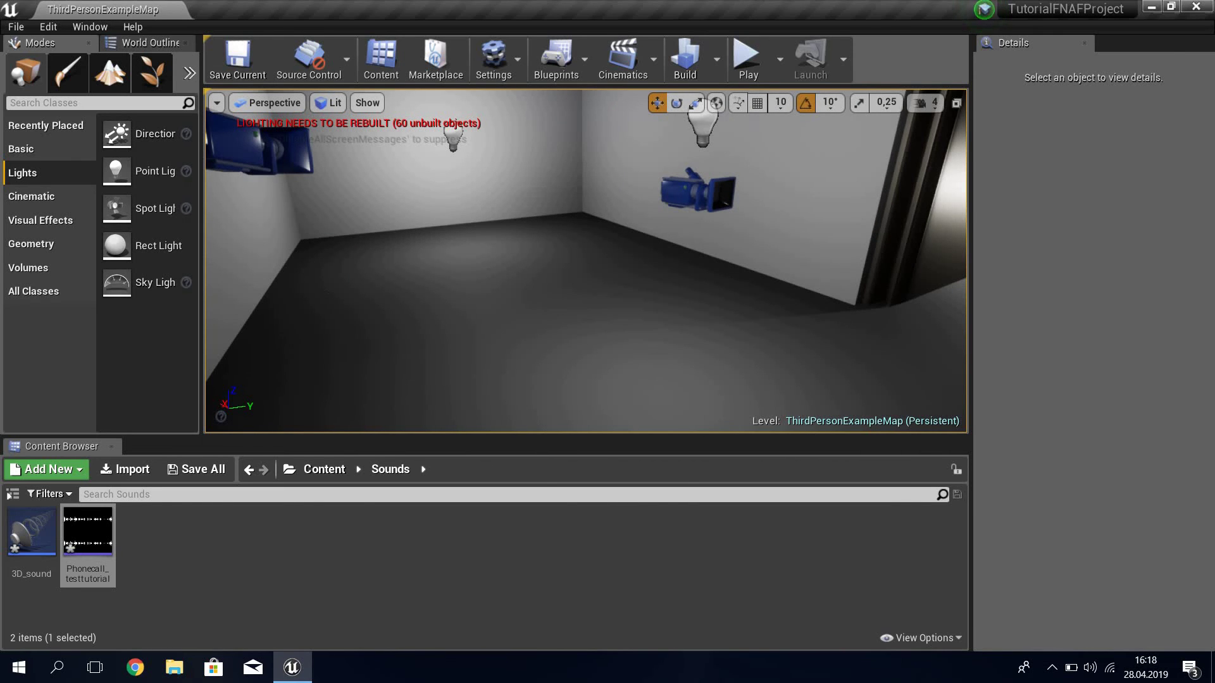
pyautogui.moveTo(585, 261)
pyautogui.mouseDown(button='right')
pyautogui.moveTo(570, 266)
pyautogui.moveTo(588, 178)
pyautogui.mouseUp(button='right')
# Step: Set the spotlight above the phone to a yellow light colour
pyautogui.click(536, 177)
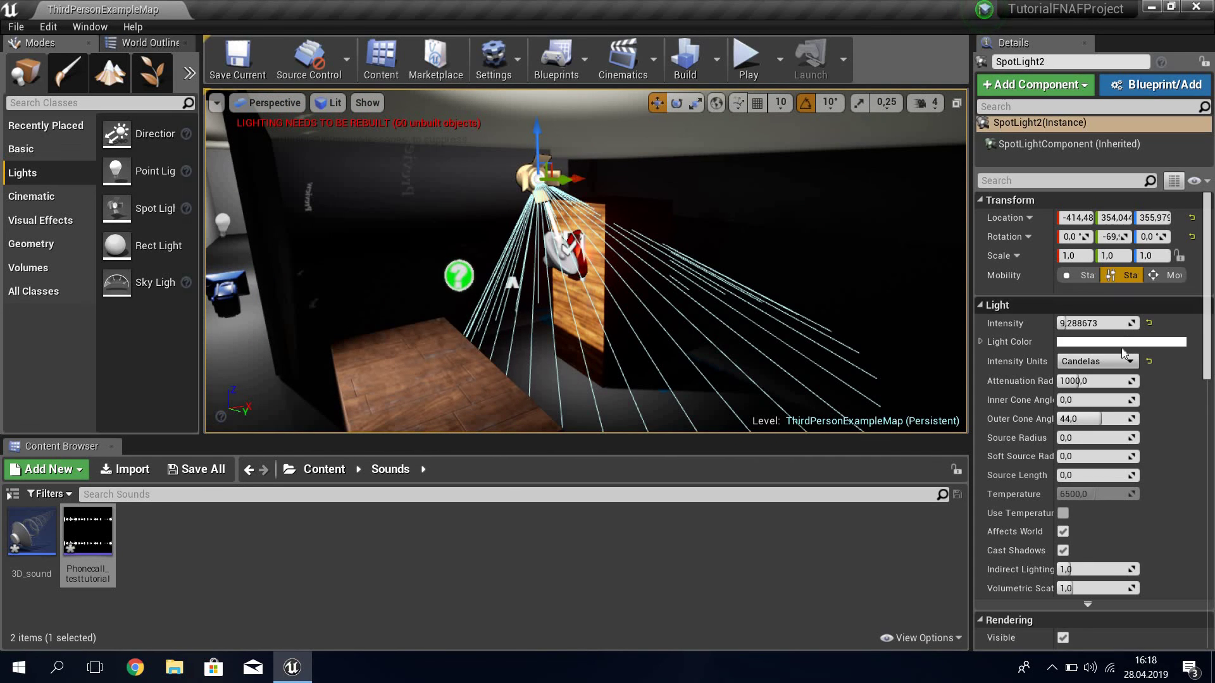
pyautogui.click(1103, 342)
pyautogui.moveTo(746, 491); pyautogui.dragTo(780, 549)
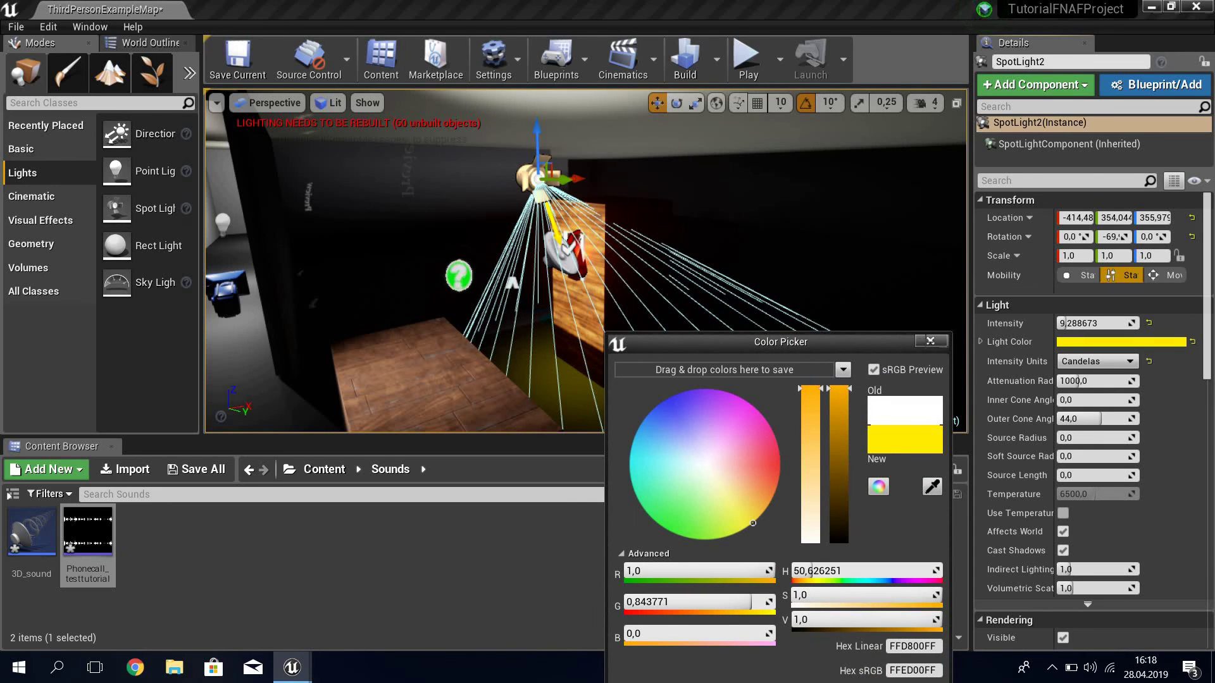
pyautogui.click(930, 341)
# Step: Select the phone and its lights together, rotate them 90°, and move them sideways
pyautogui.moveTo(633, 316)
pyautogui.mouseDown(button='right')
pyautogui.moveTo(451, 361)
pyautogui.moveTo(593, 222)
pyautogui.mouseUp(button='right')
pyautogui.keyDown('ctrl'); pyautogui.click(593, 222); pyautogui.keyUp('ctrl')
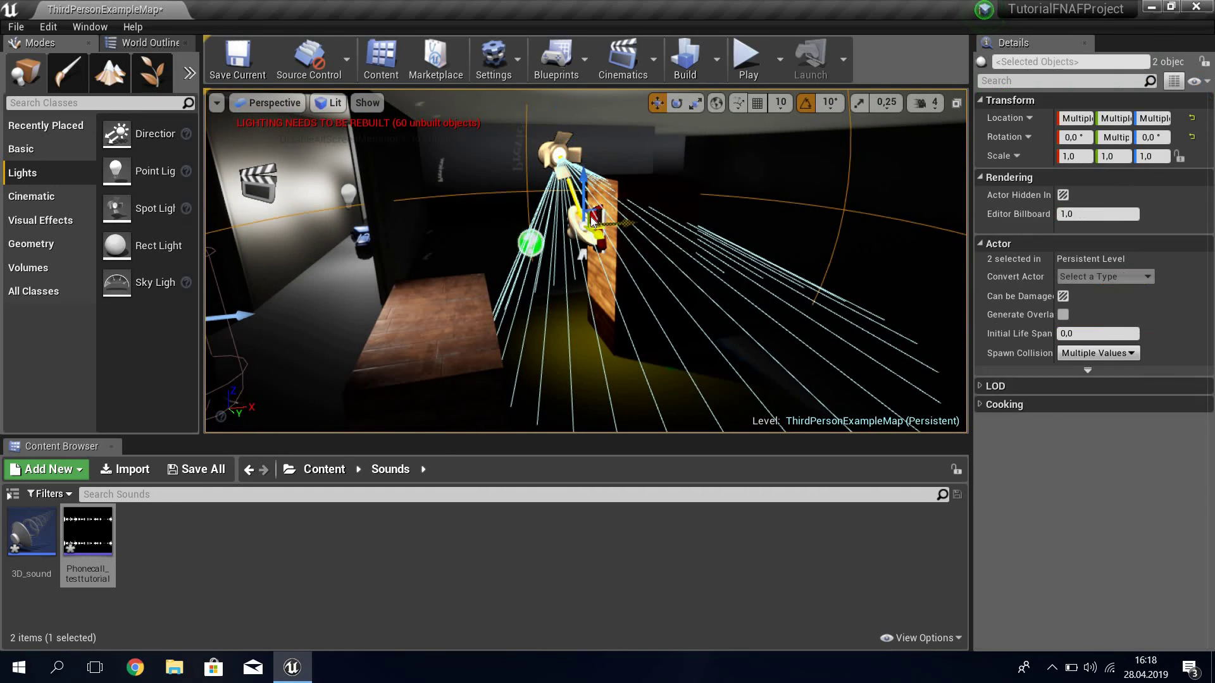
pyautogui.keyDown('ctrl'); pyautogui.click(582, 254); pyautogui.keyUp('ctrl')
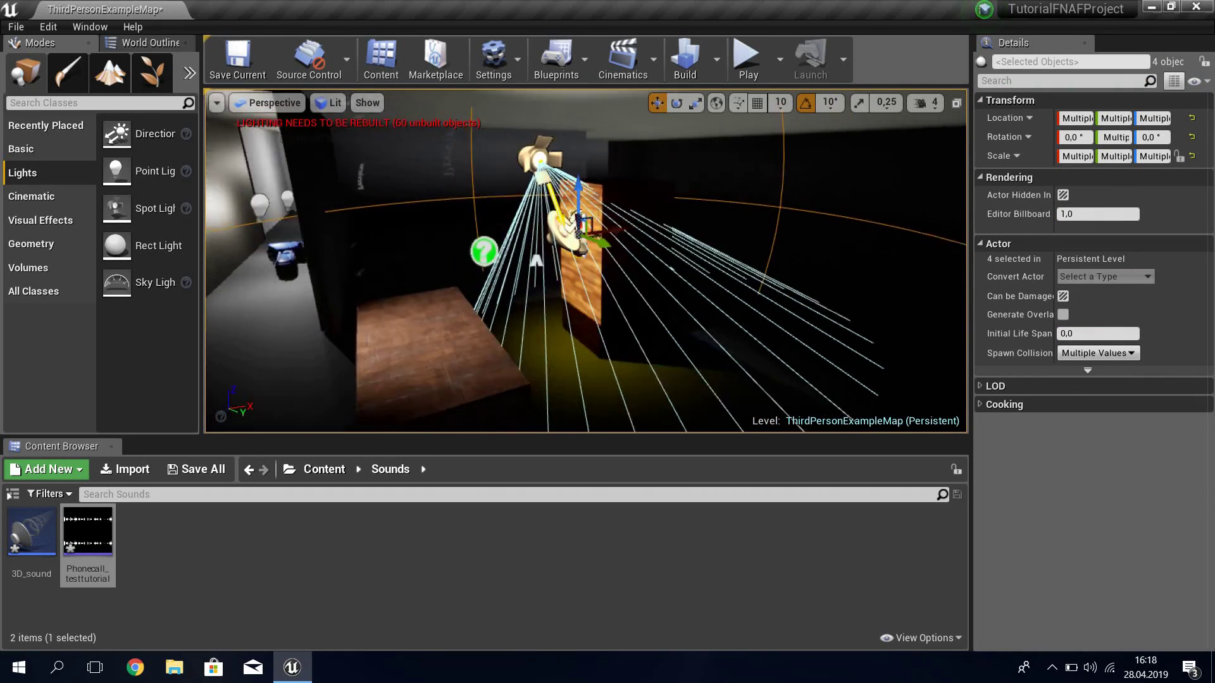
pyautogui.moveTo(582, 253)
pyautogui.mouseDown(button='right')
pyautogui.moveTo(753, 108)
pyautogui.moveTo(608, 219)
pyautogui.moveTo(727, 209)
pyautogui.moveTo(570, 209)
pyautogui.moveTo(728, 215)
pyautogui.mouseUp(button='right')
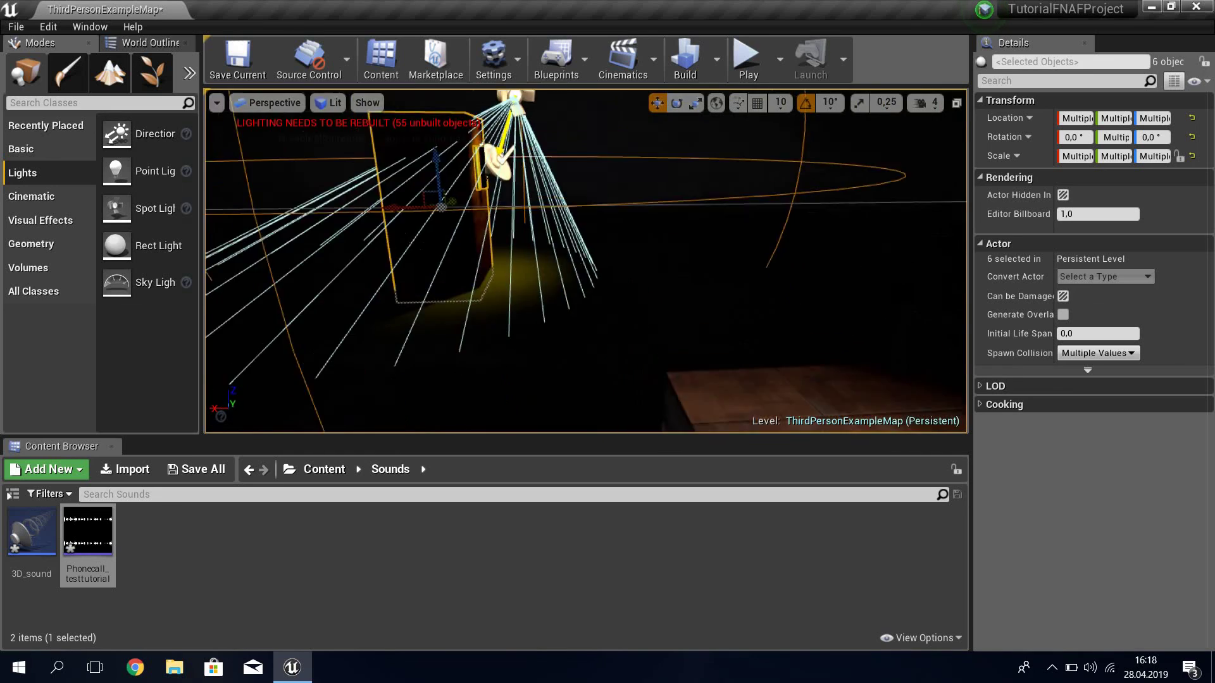
pyautogui.press('e')
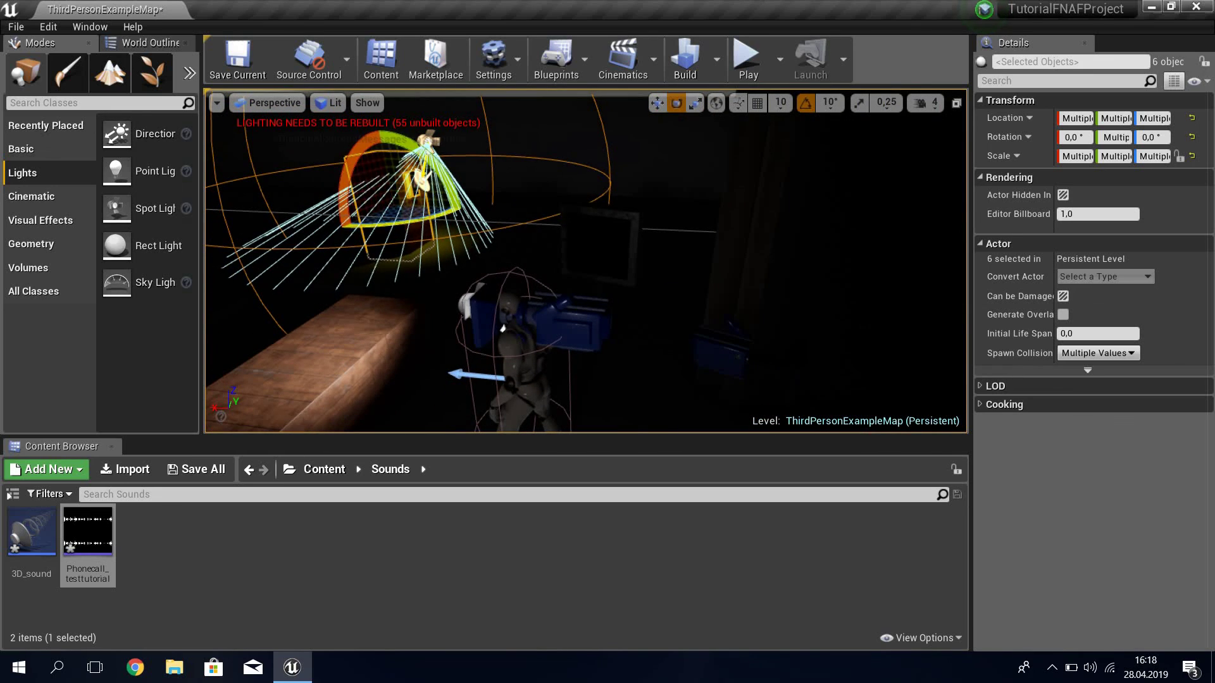
pyautogui.moveTo(443, 190); pyautogui.dragTo(392, 266)
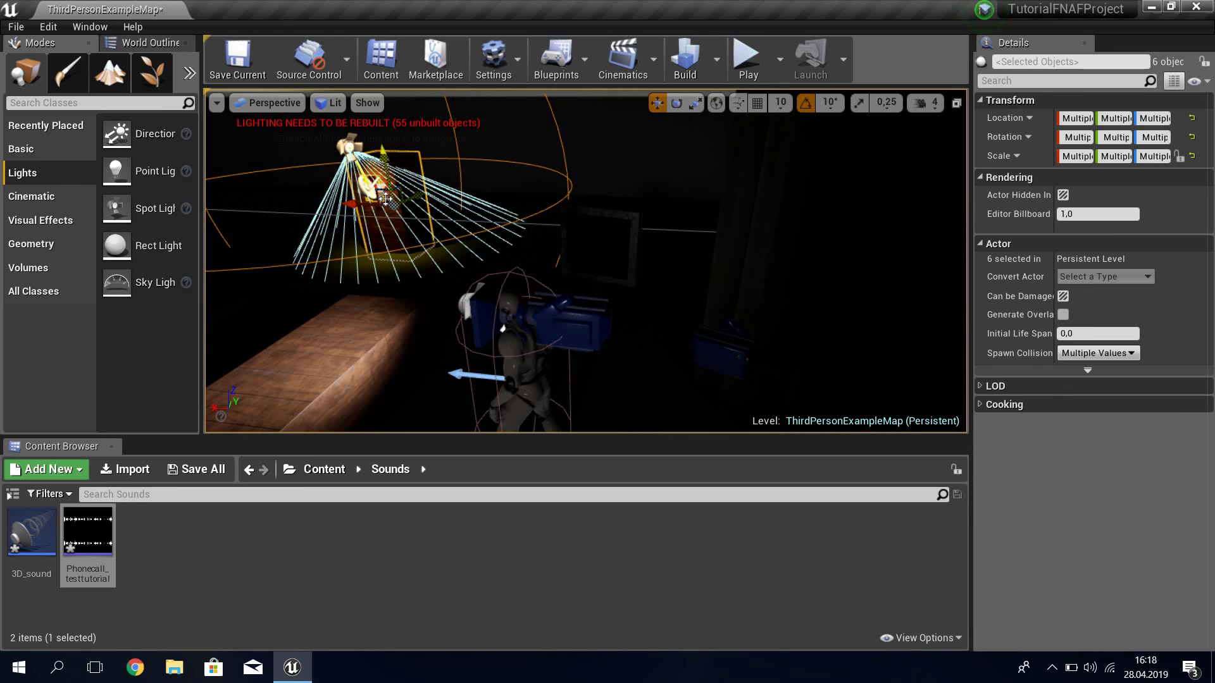
pyautogui.moveTo(387, 199); pyautogui.dragTo(430, 214)
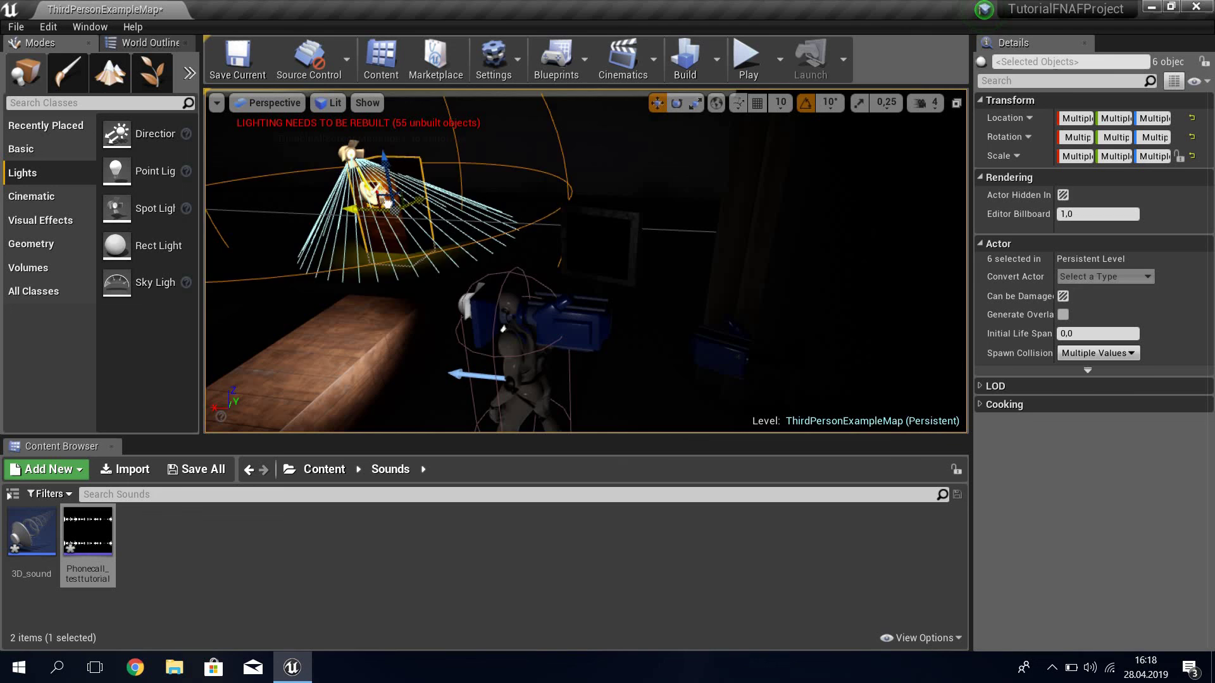
pyautogui.moveTo(386, 202)
pyautogui.mouseDown()
pyautogui.moveTo(505, 223)
pyautogui.moveTo(505, 241)
pyautogui.mouseUp()
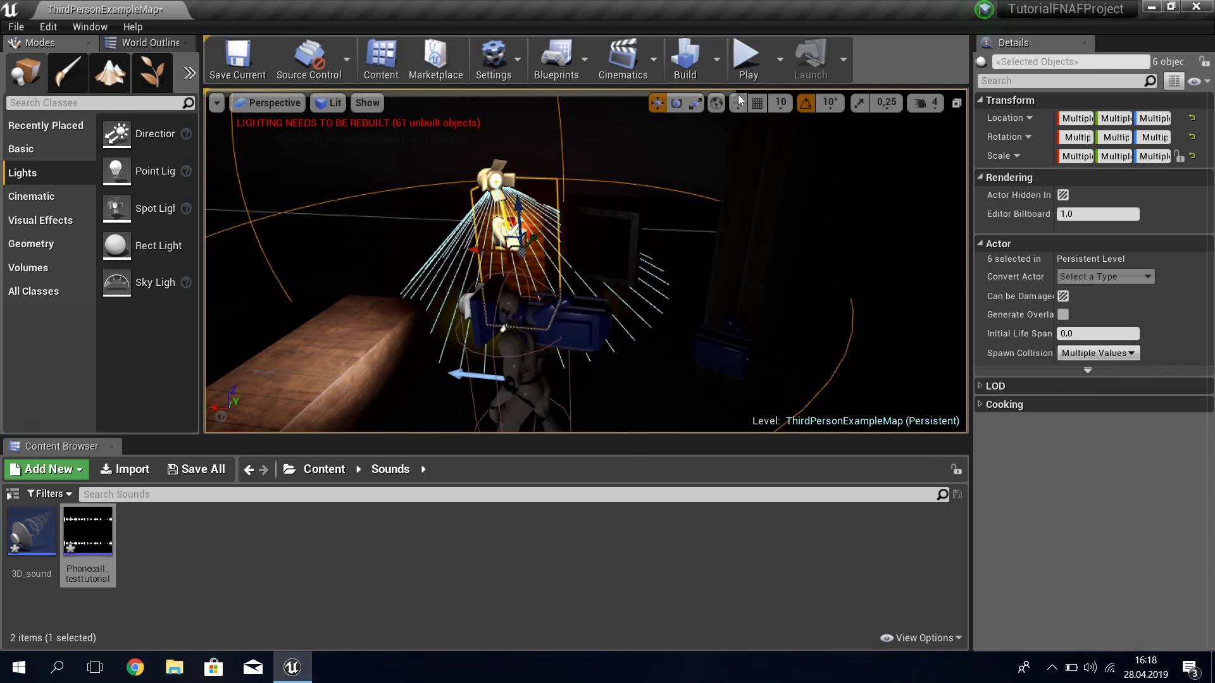
# Step: Play-test the relocated phone's subtitle, then select the red point light by the phone
pyautogui.click(747, 60)
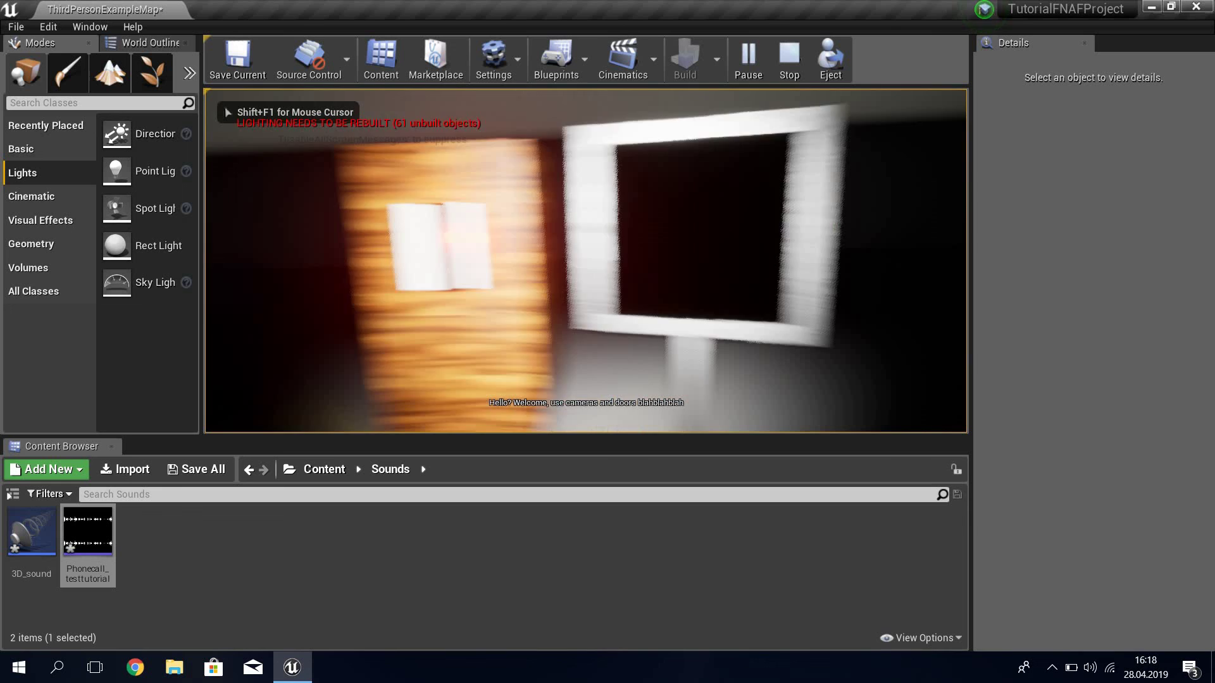
pyautogui.press('Escape')
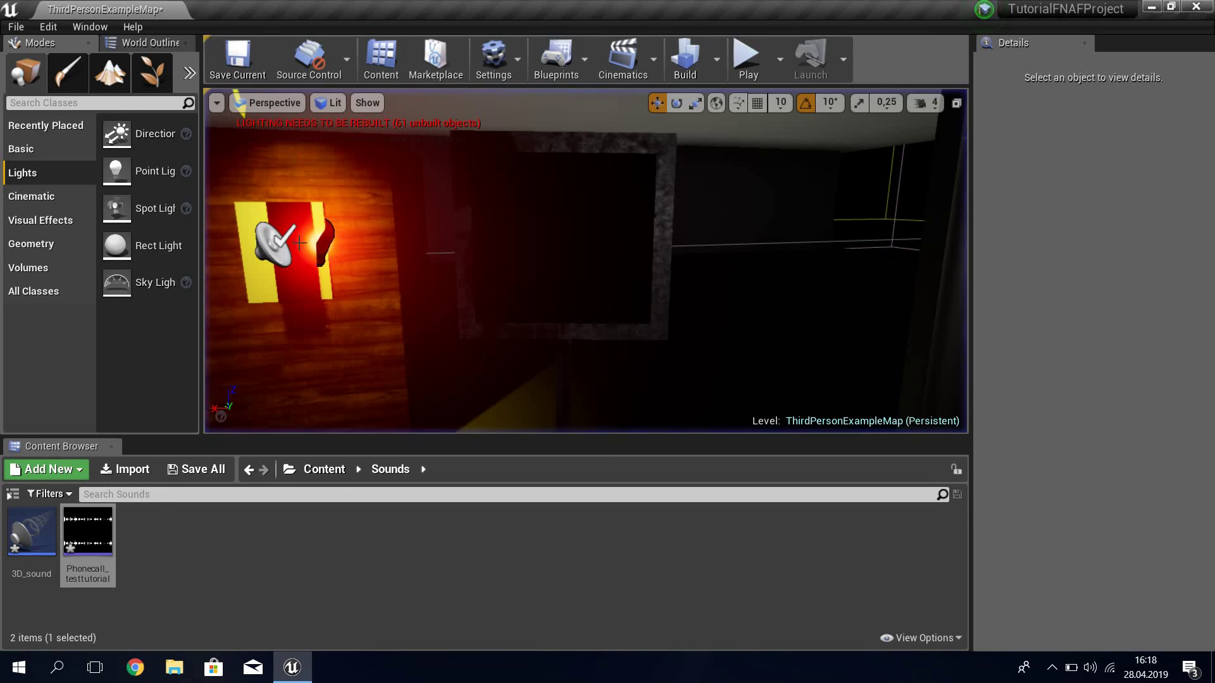
pyautogui.click(315, 214)
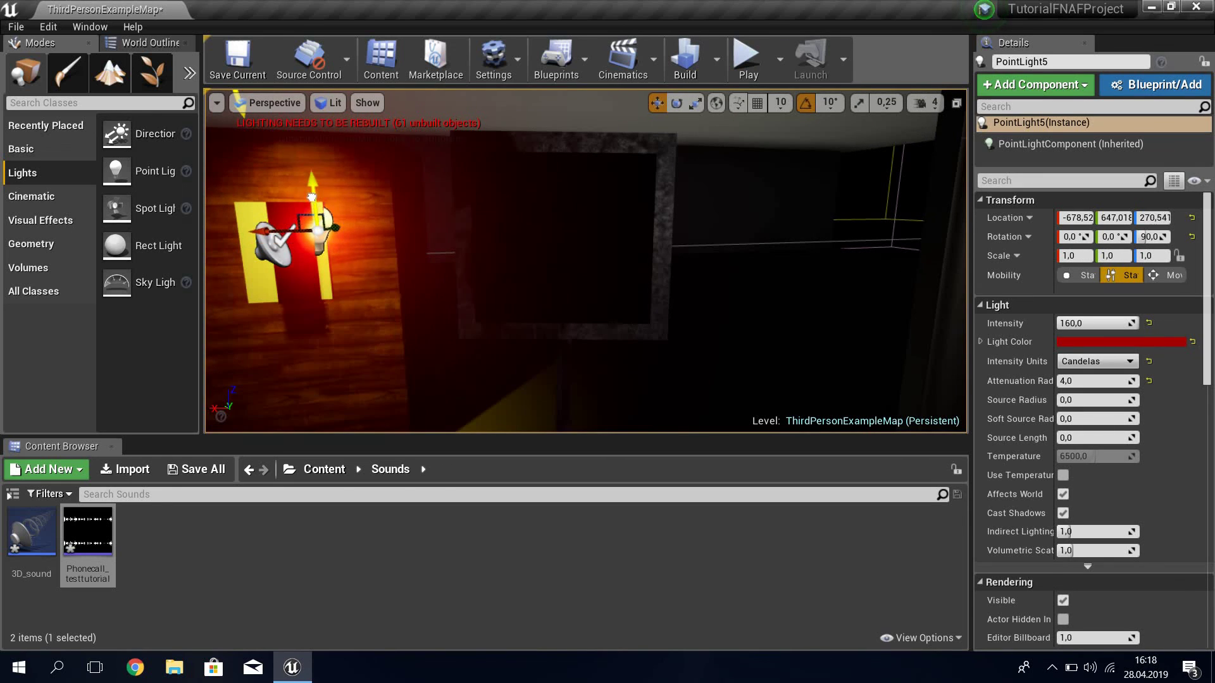
# Step: Review the red point light's details and save the map and all changed assets
pyautogui.scroll(-5, 585, 260)
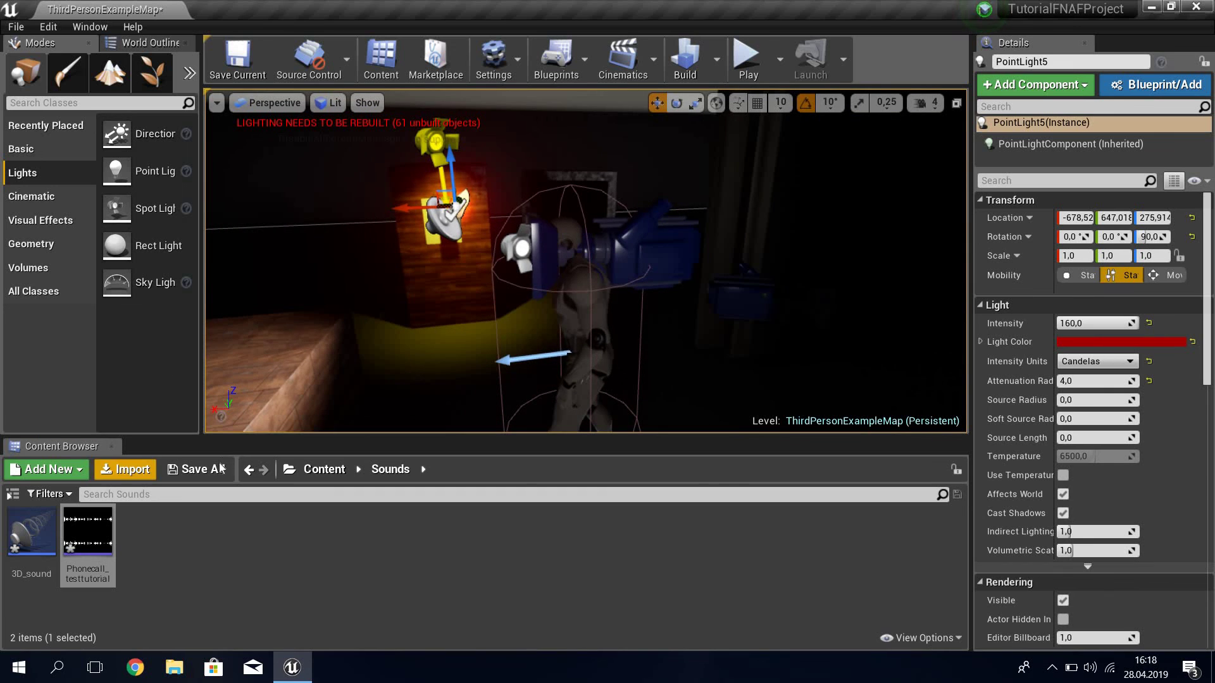
pyautogui.hotkey('ctrl', 'shift', 's')
pyautogui.click(743, 488)
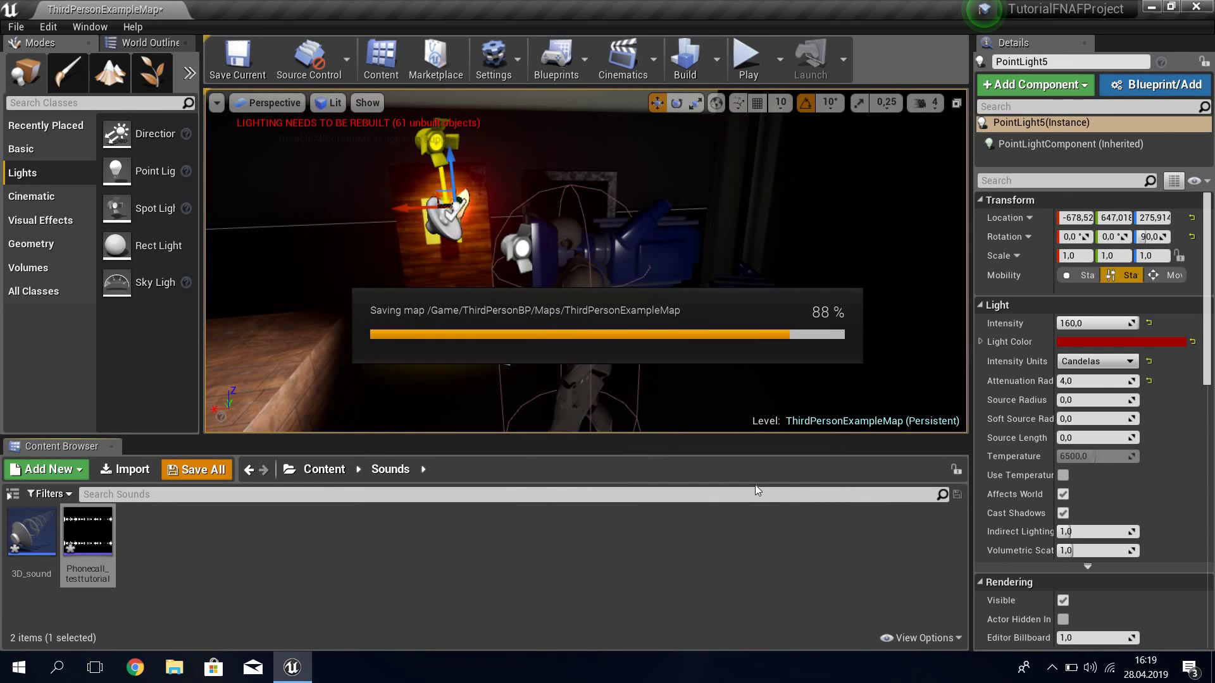